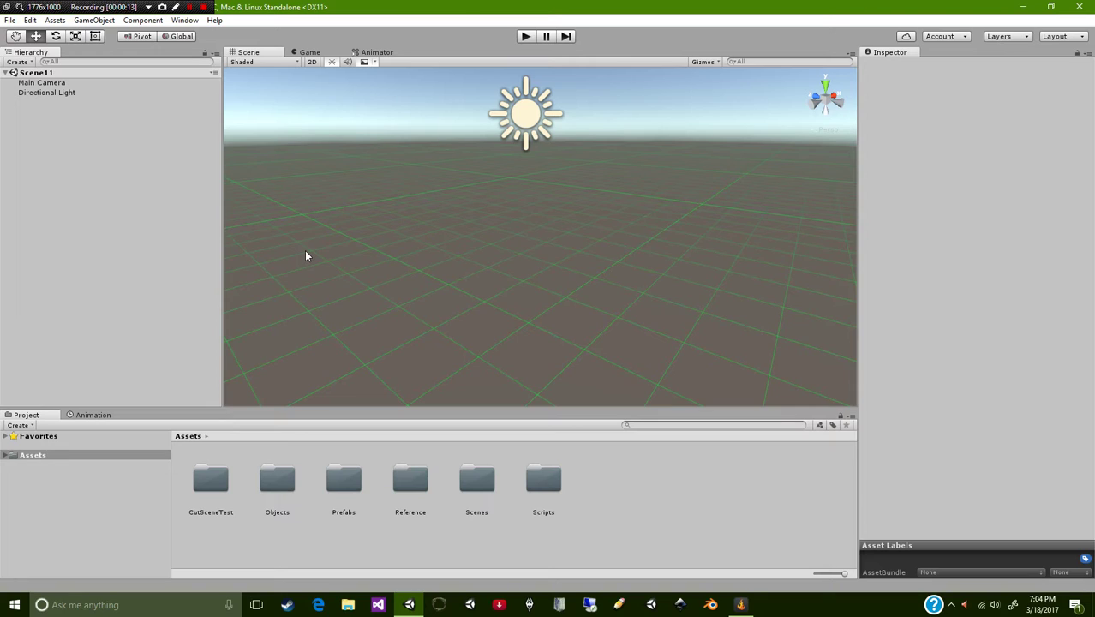
Step: Go into the Scripts folder in the Project panel
right_click(59, 165)
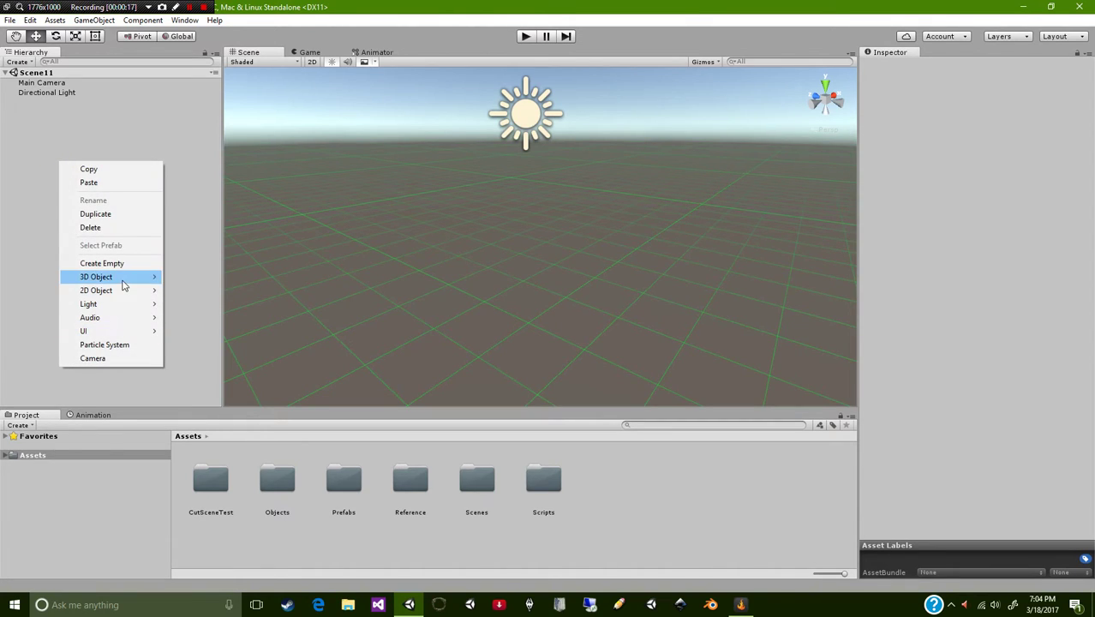
mouse_move(96, 276)
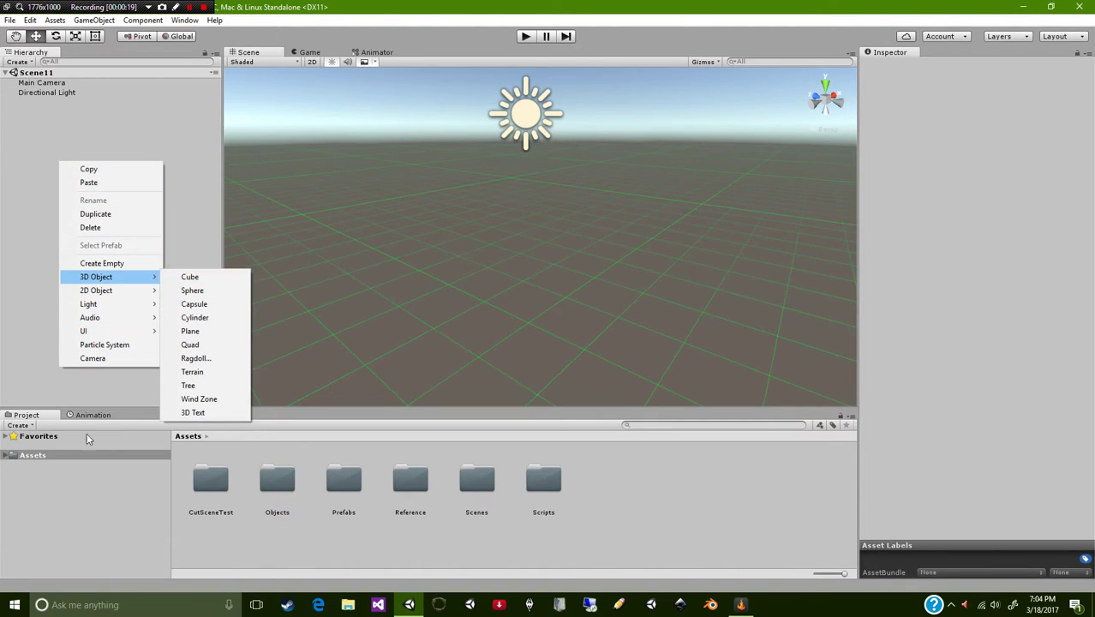
click(623, 488)
double_click(521, 496)
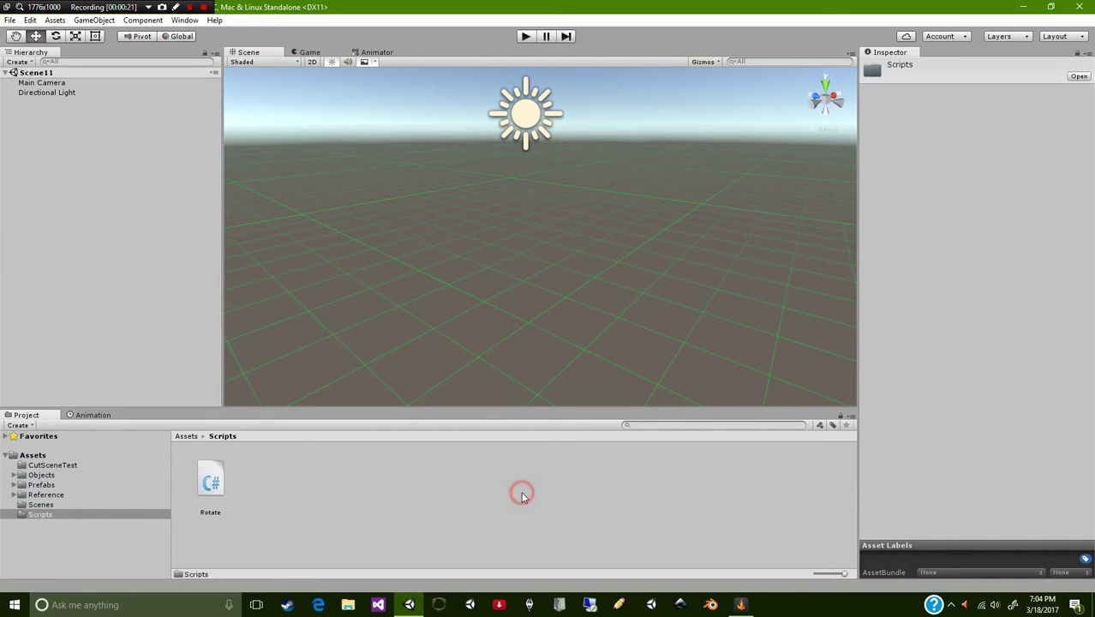
Step: Create a new C# script named ActiveUN and open it in the code editor
right_click(298, 477)
mouse_move(375, 251)
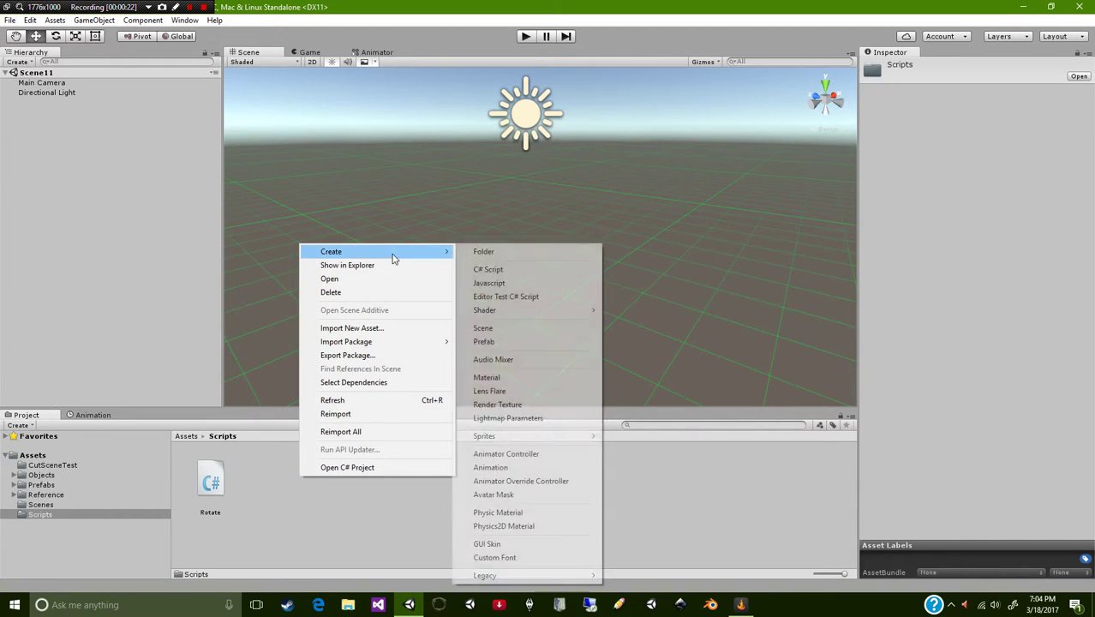
click(527, 269)
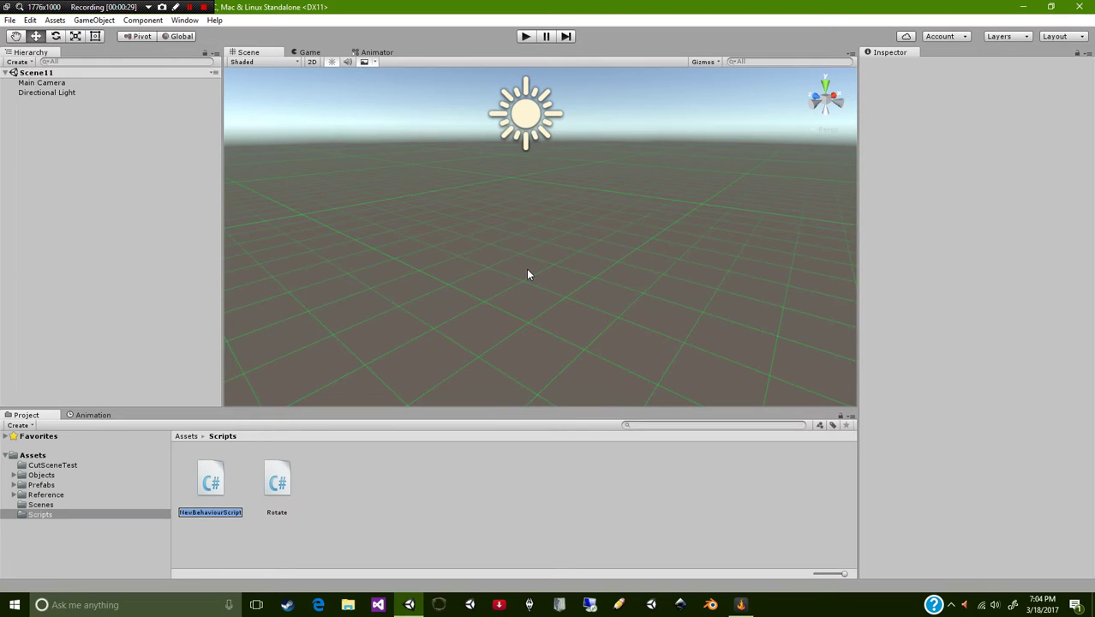
text(Activ)
text(e)
text(UI)
key(Return)
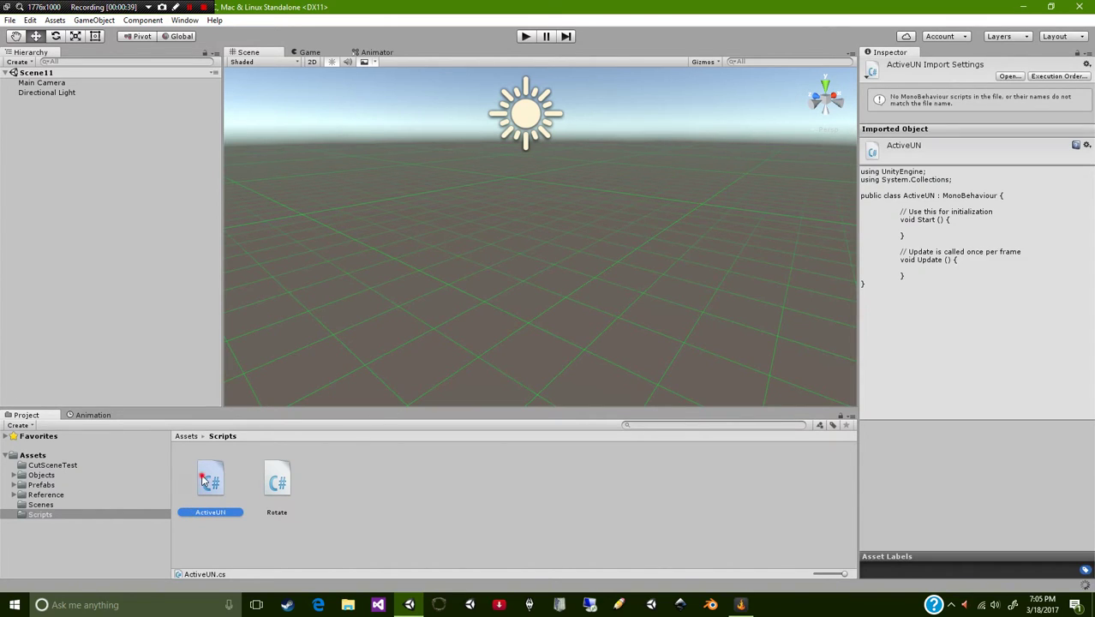
double_click(204, 482)
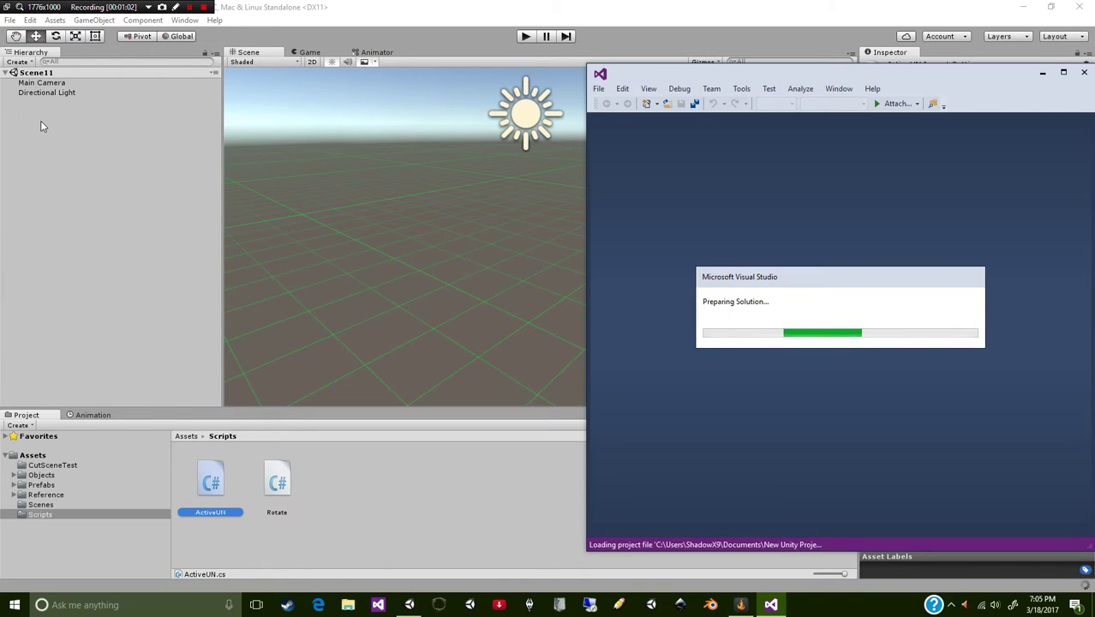
Step: Focus the Visual Studio window once the ActiveUN project has loaded
click(92, 100)
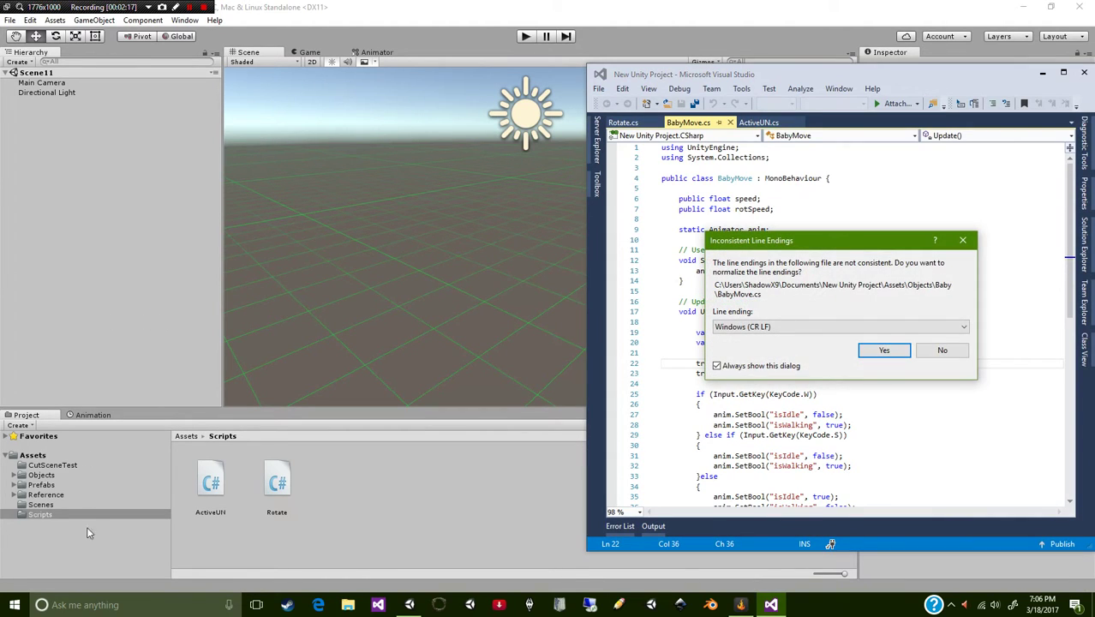
Step: Accept line-ending normalization and declare 'public GameObject Cube;' in the ActiveUN class
click(884, 351)
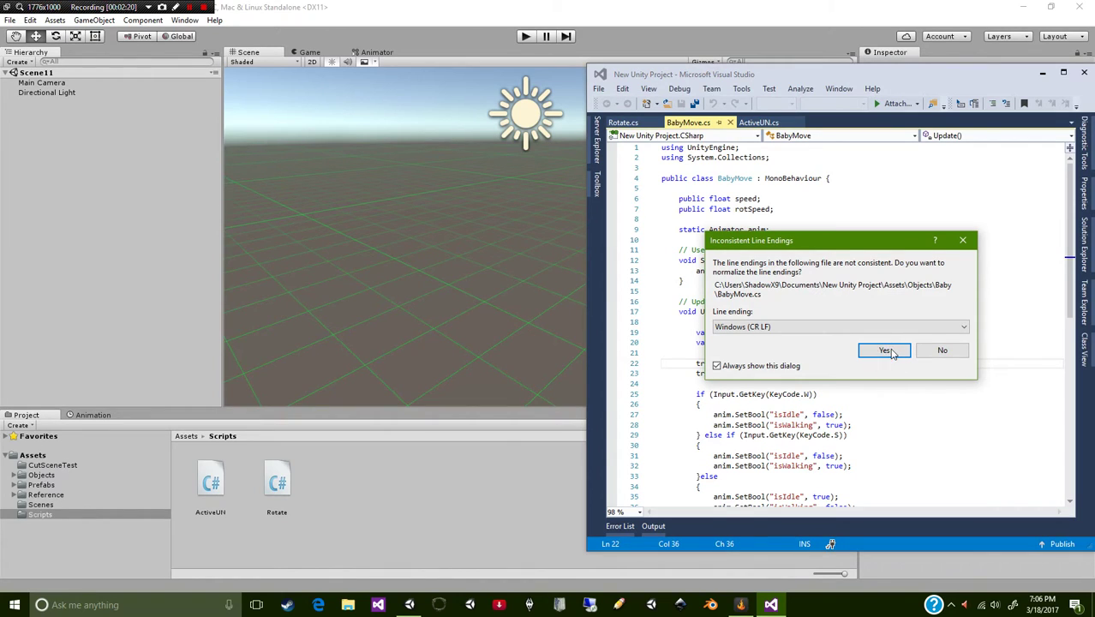
click(758, 123)
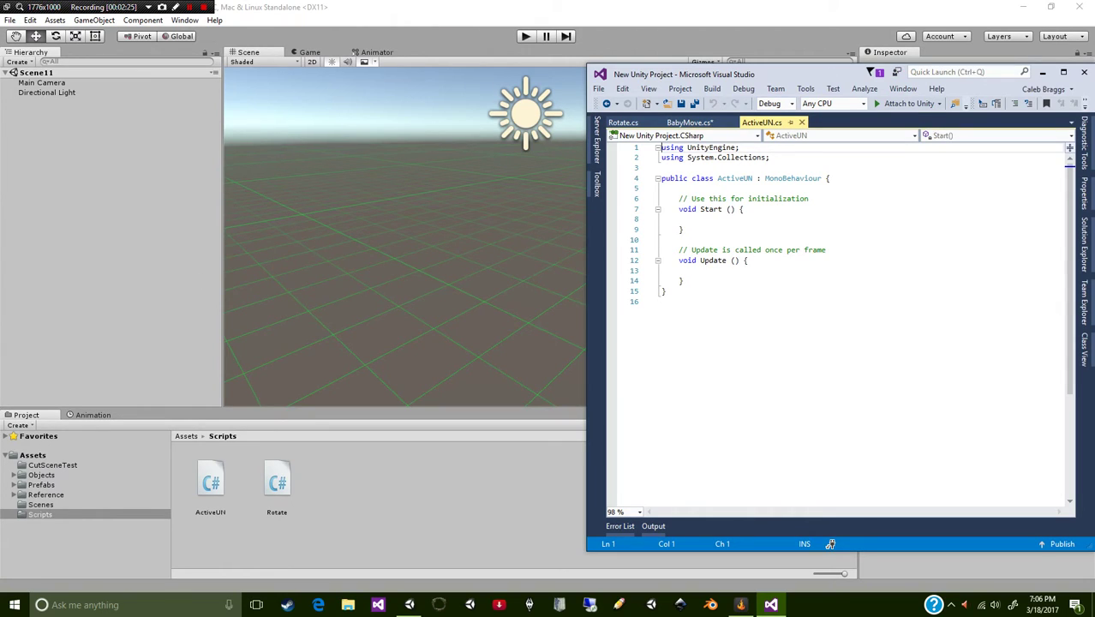
click(718, 192)
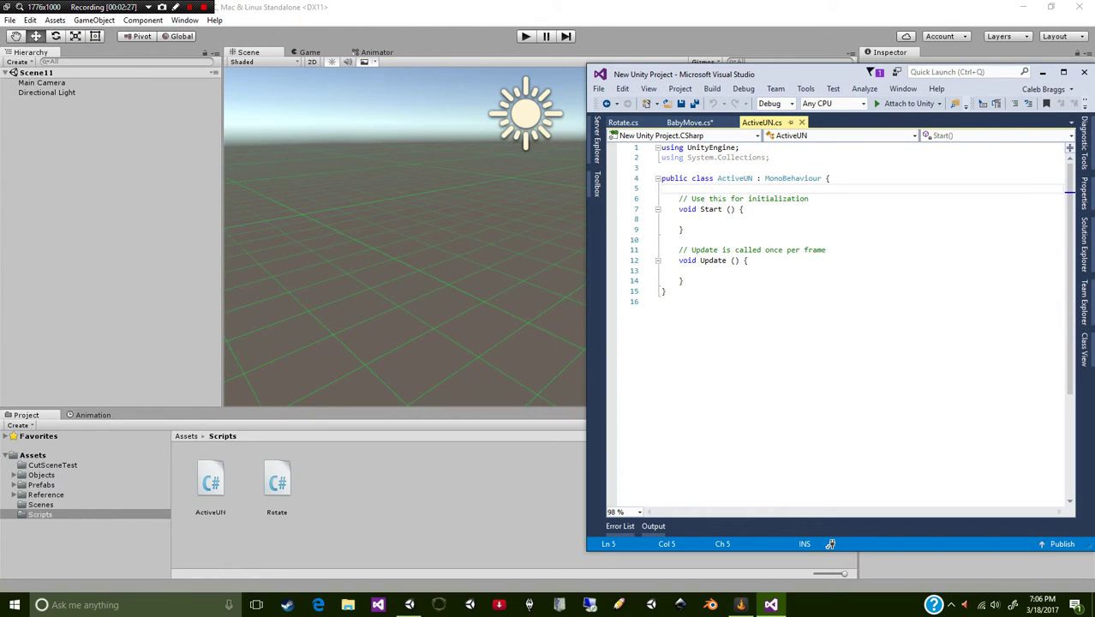
key(Return)
key(Return)
key(Up)
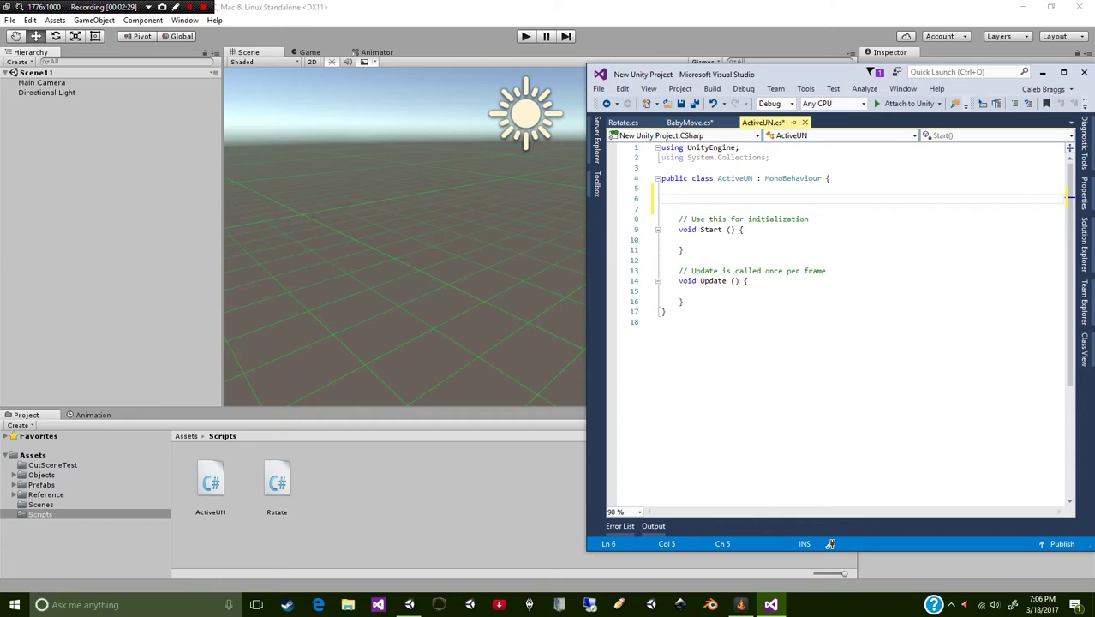
text(publ)
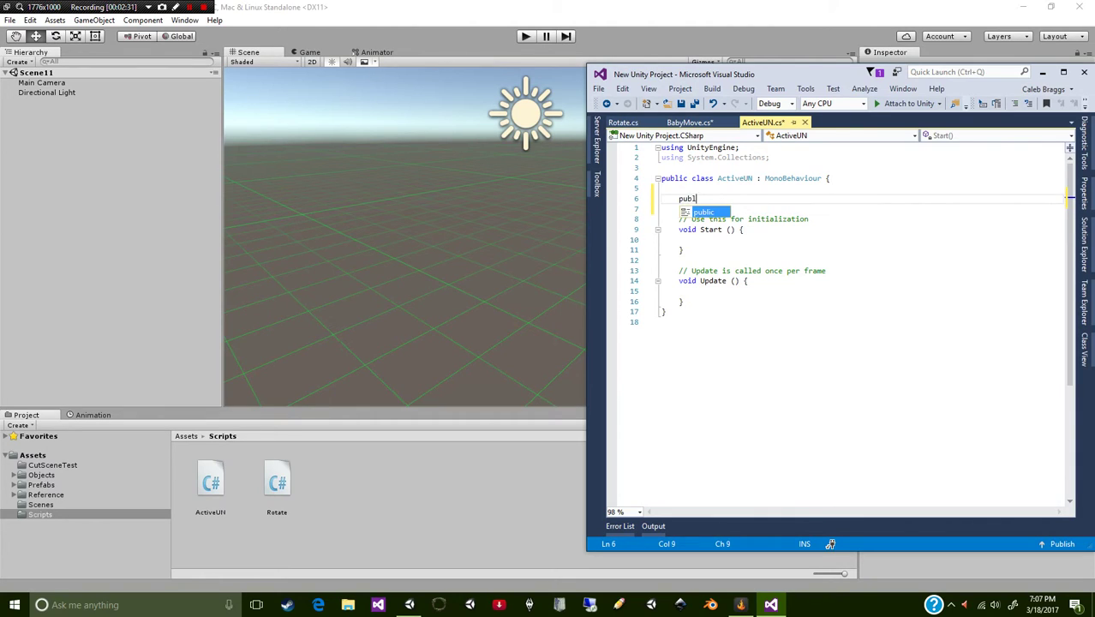
text(ic)
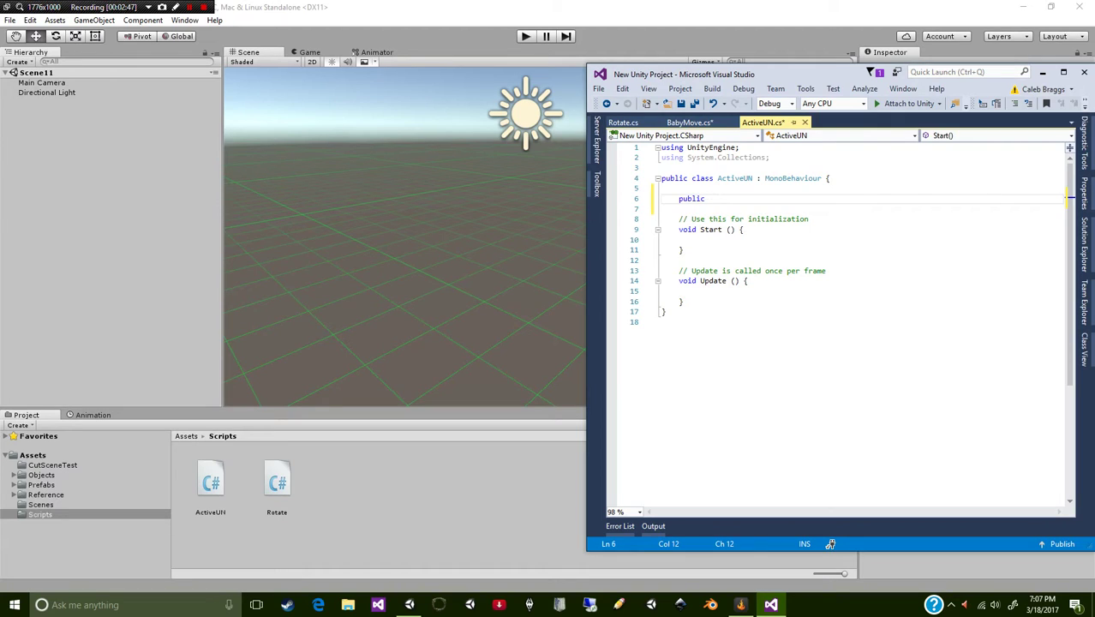
text(ameObject)
text(q)
key(BackSpace)
key(BackSpace)
text(C)
text(ube;)
Step: Add a 'public Animator animator;' field, fixing its lowercase name, and save
key(Return)
text(pub)
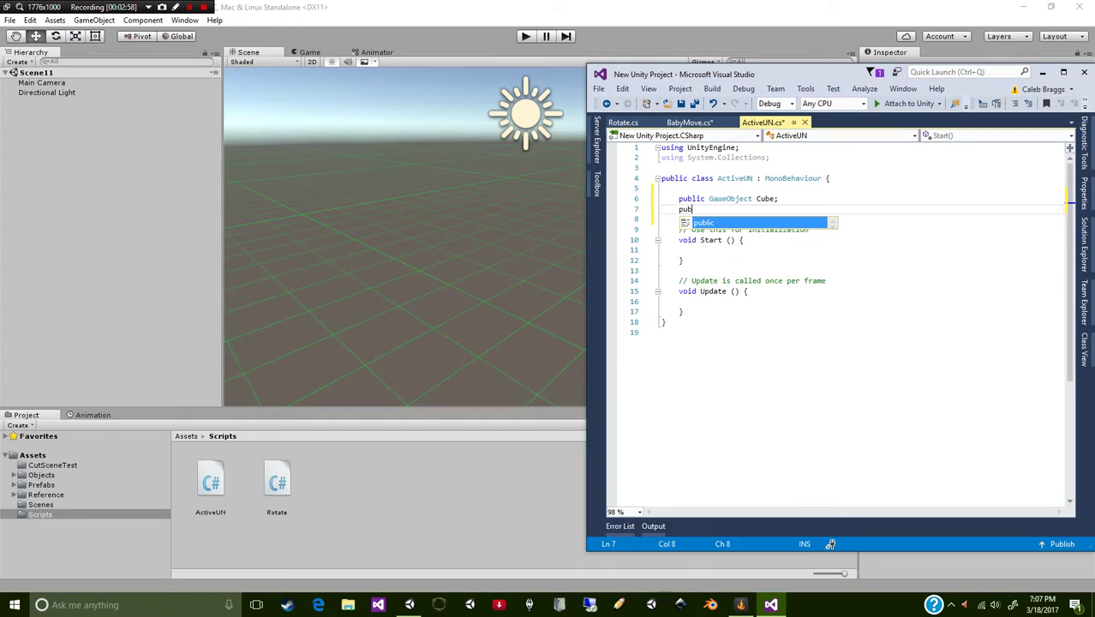
text(lic Animat)
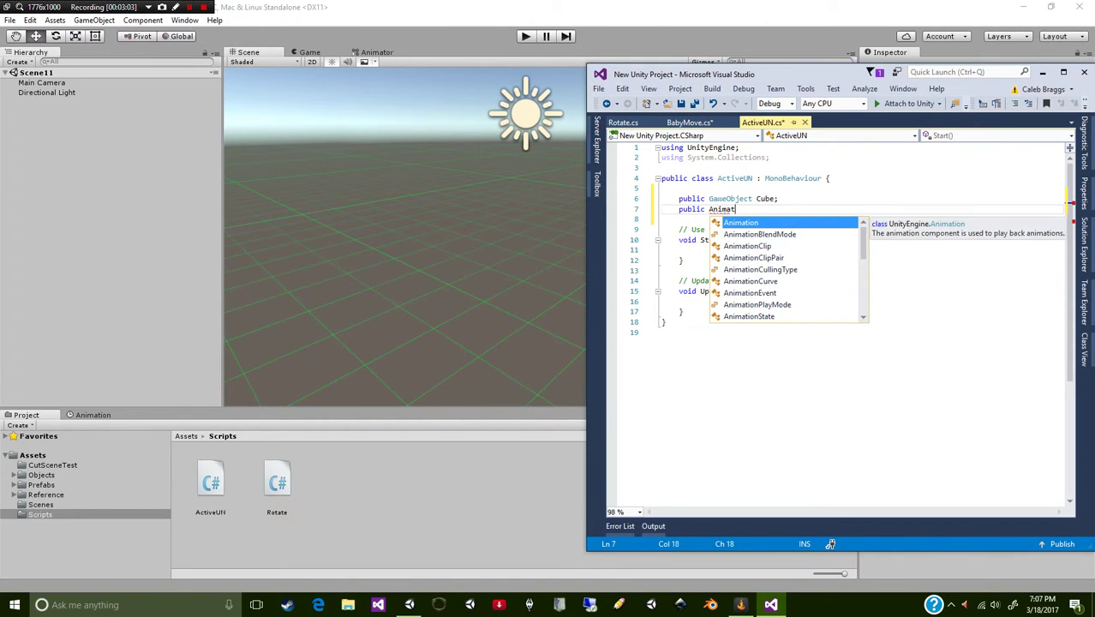
text(or)
text( An)
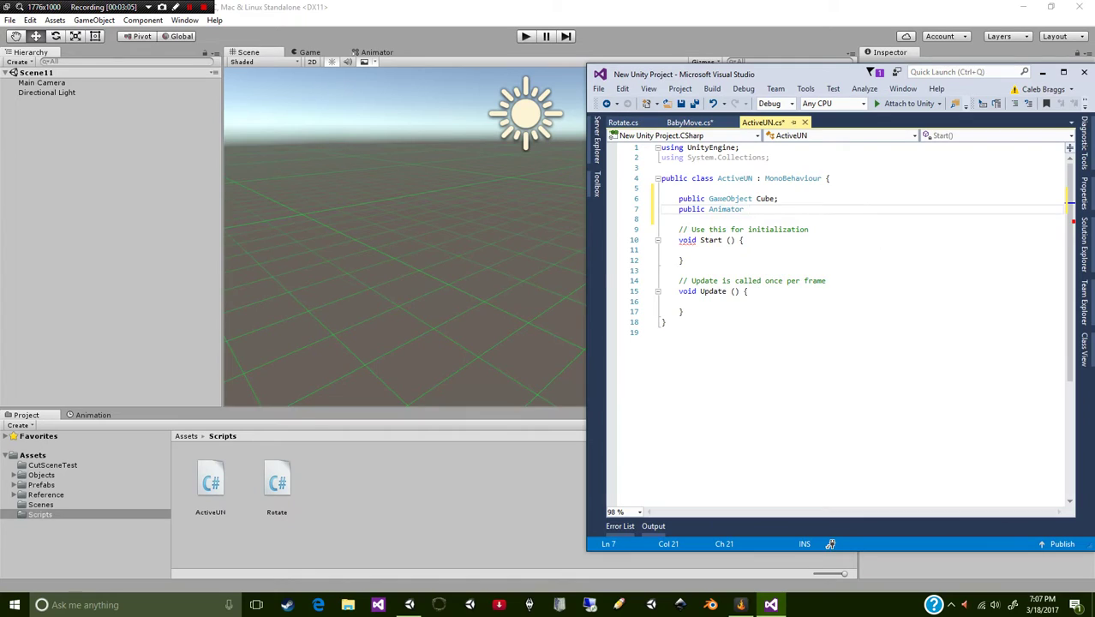
text(ima)
text(tor;)
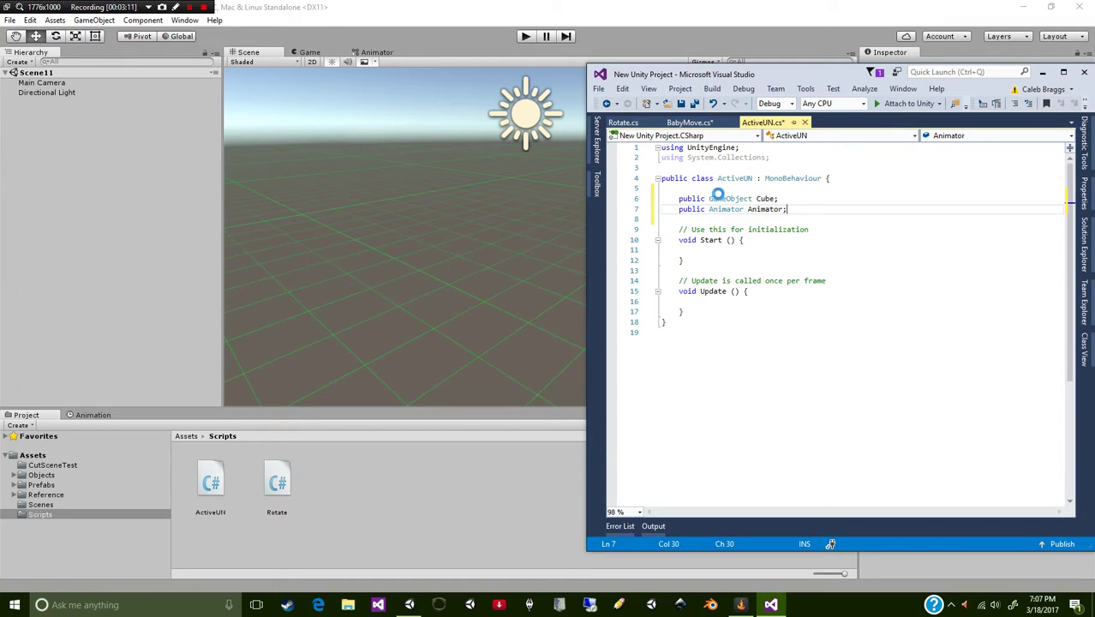
key(ctrl+s)
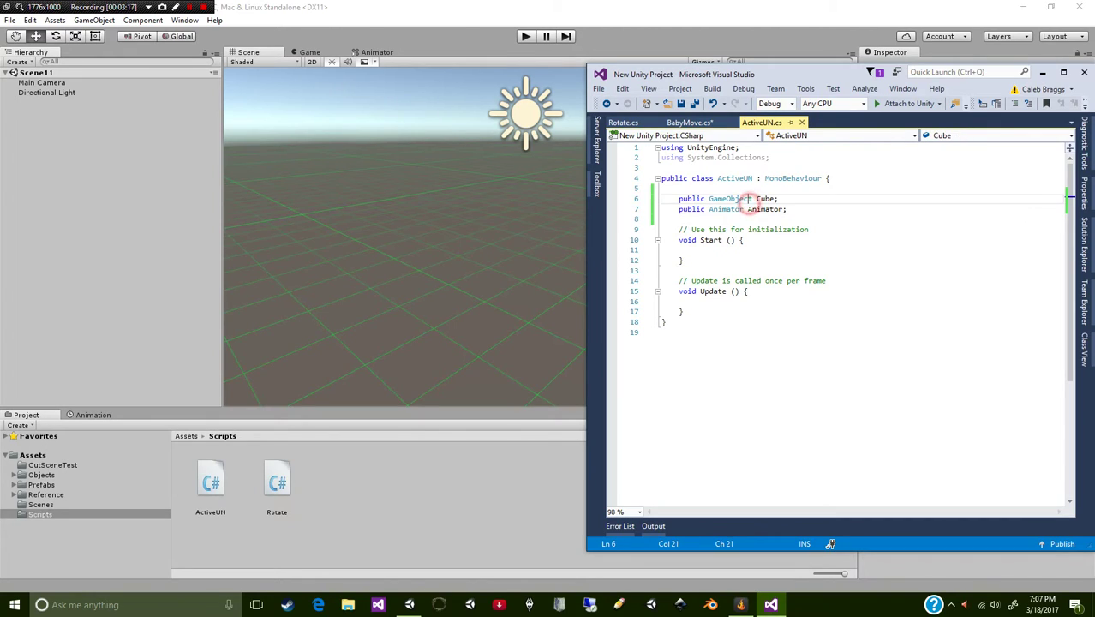
key(ctrl+Left)
key(ctrl+Left)
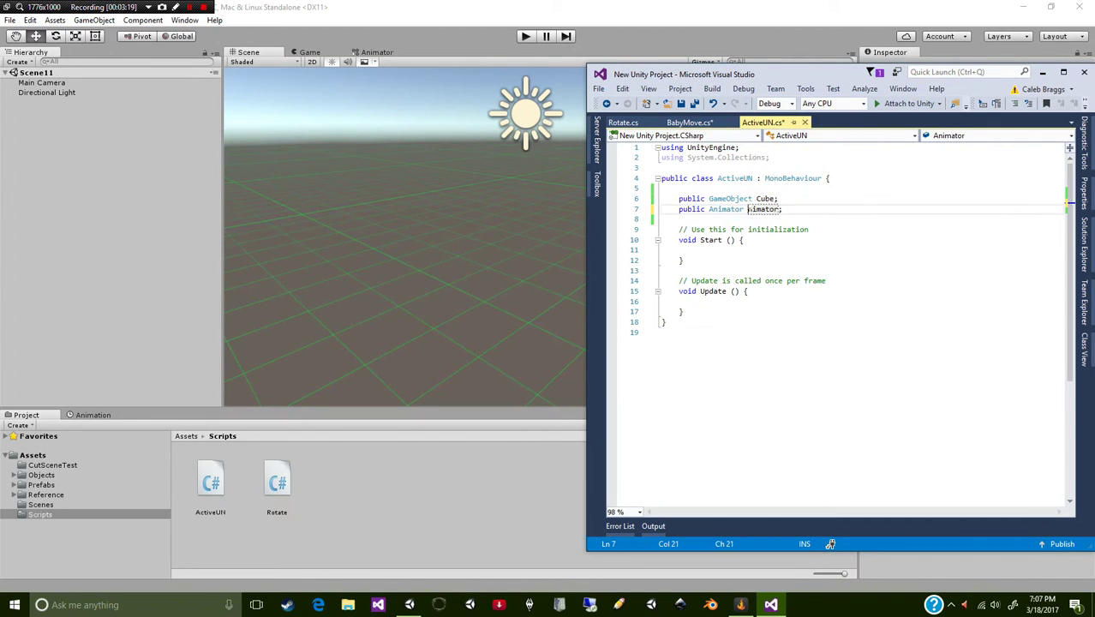
text(a)
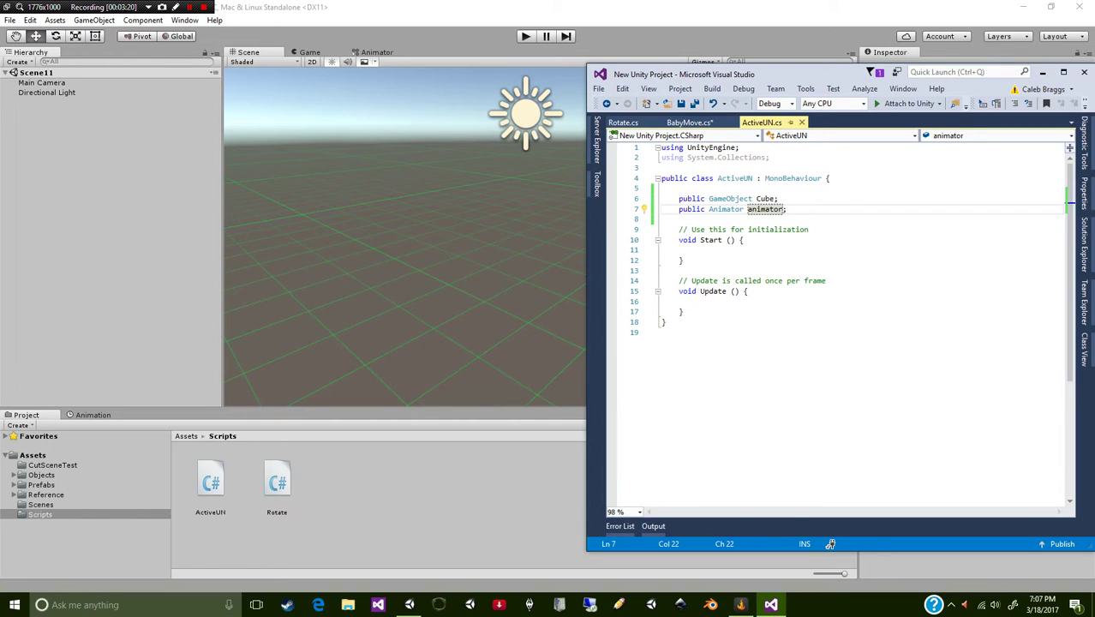
click(721, 292)
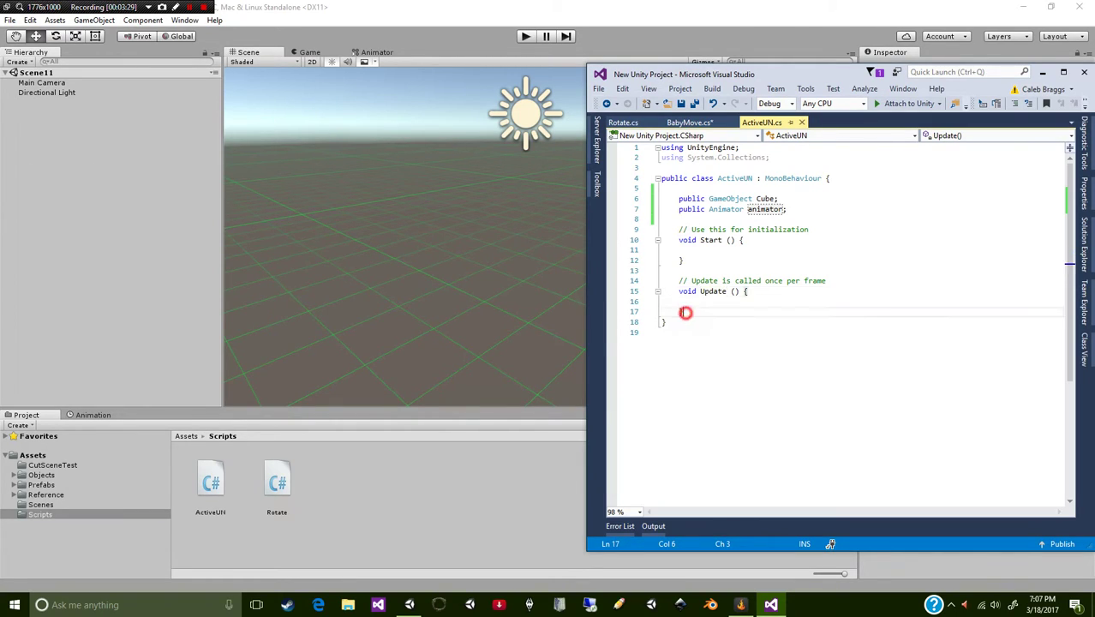
Step: Delete the Start method and the template comments above Start and Update
drag(685, 314, 679, 230)
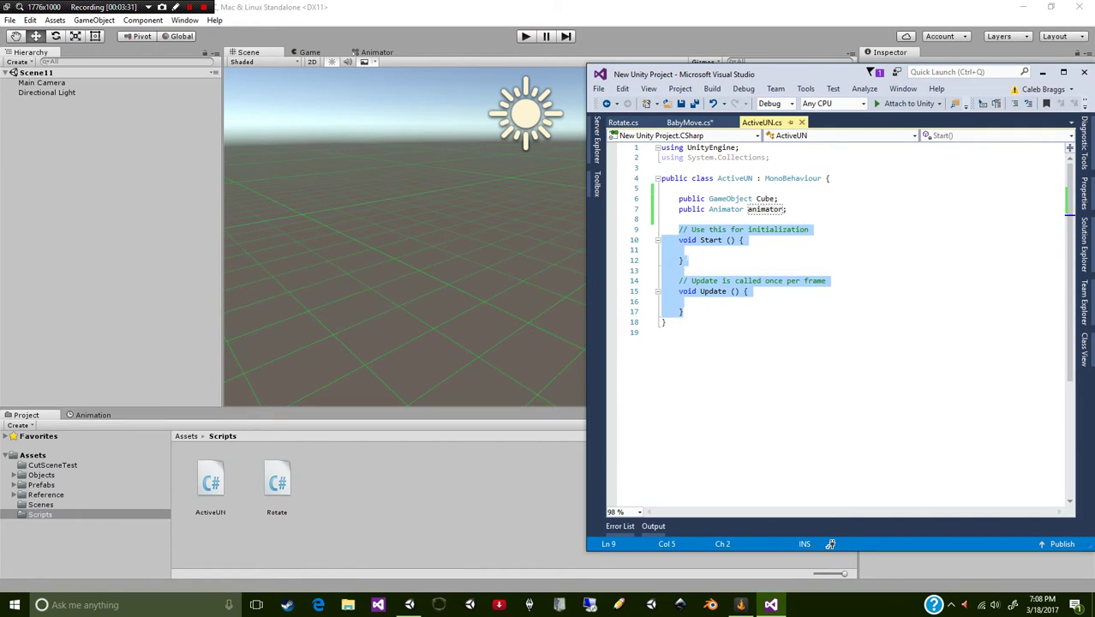
click(701, 273)
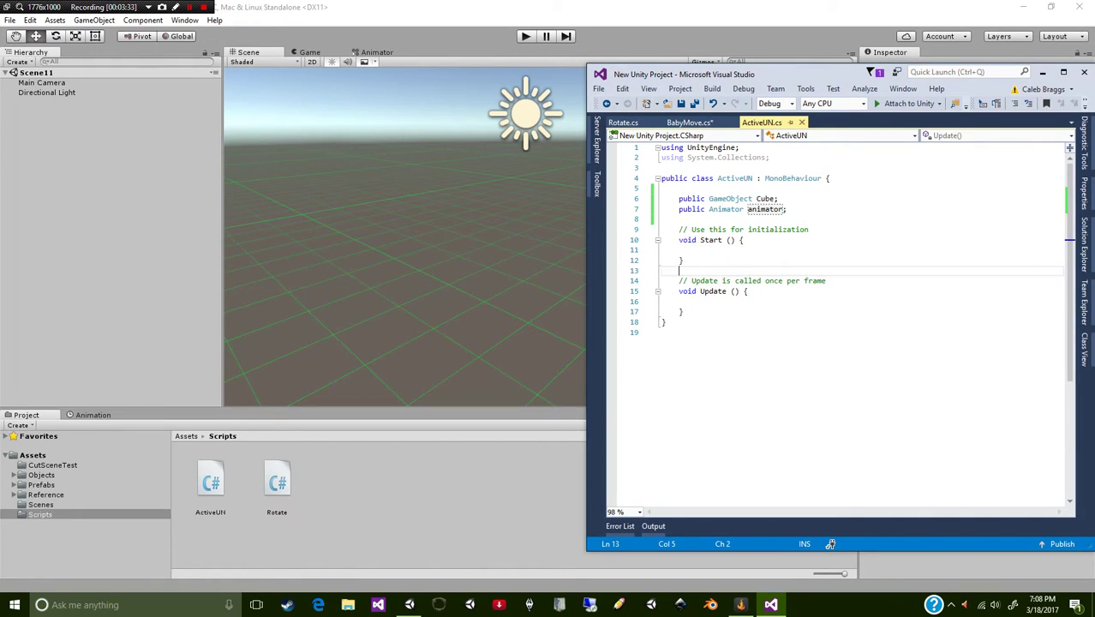
click(680, 262)
drag(682, 262, 683, 229)
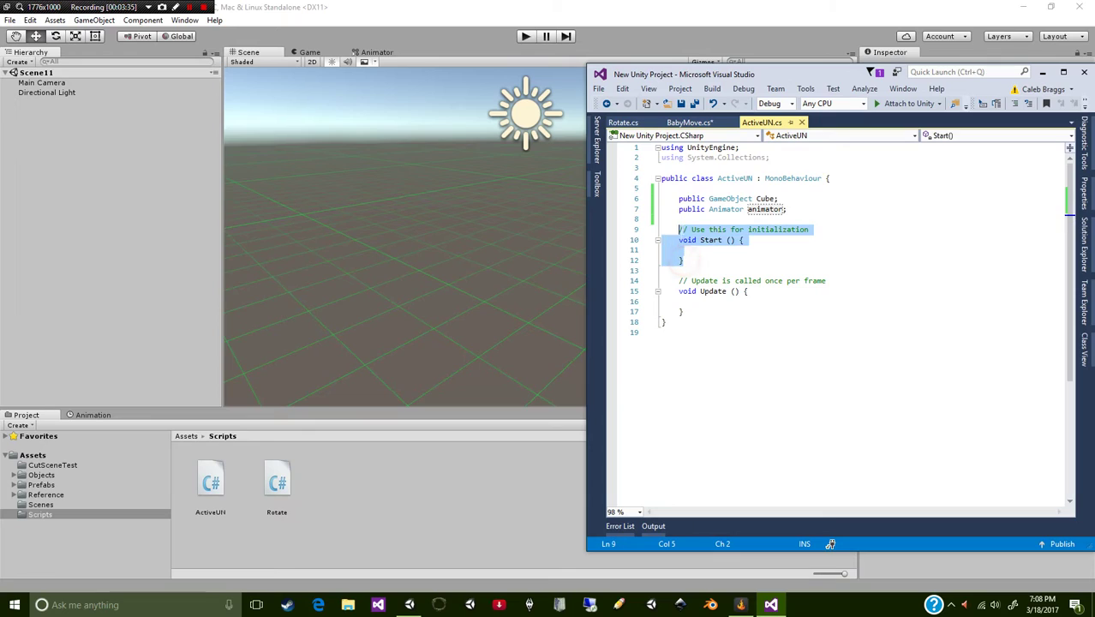
key(Delete)
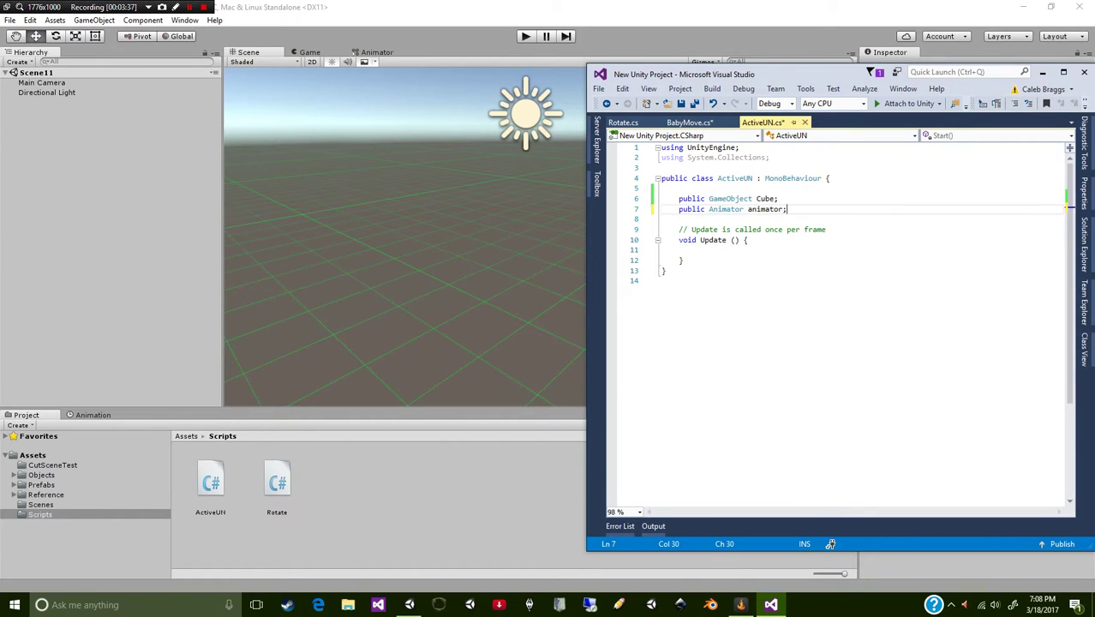
key(BackSpace)
key(BackSpace)
key(BackSpace)
drag(839, 228, 551, 221)
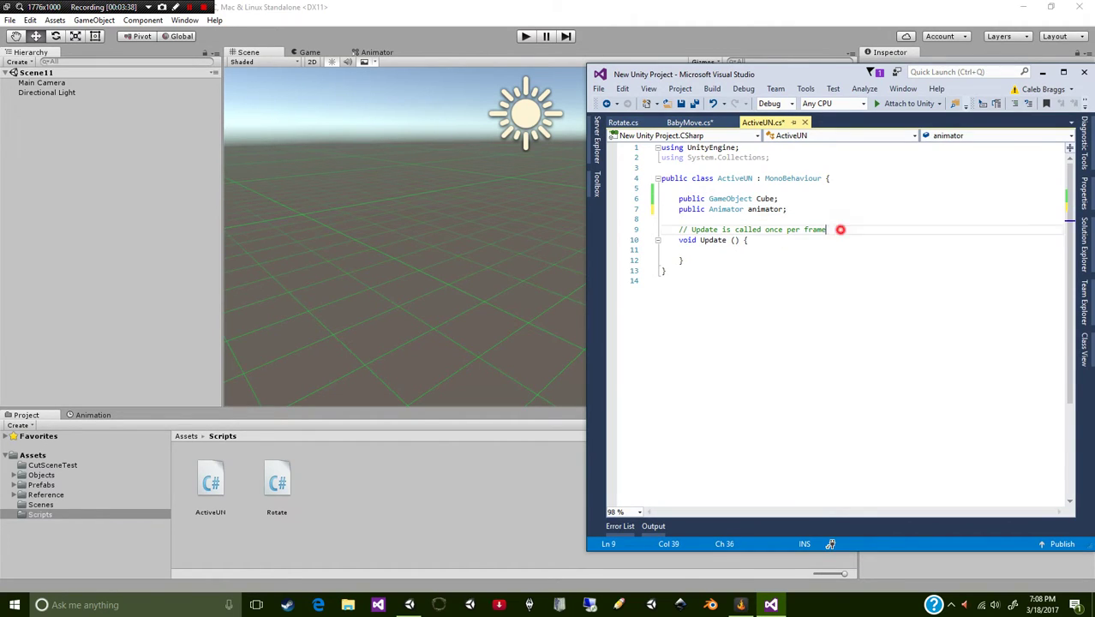
key(Delete)
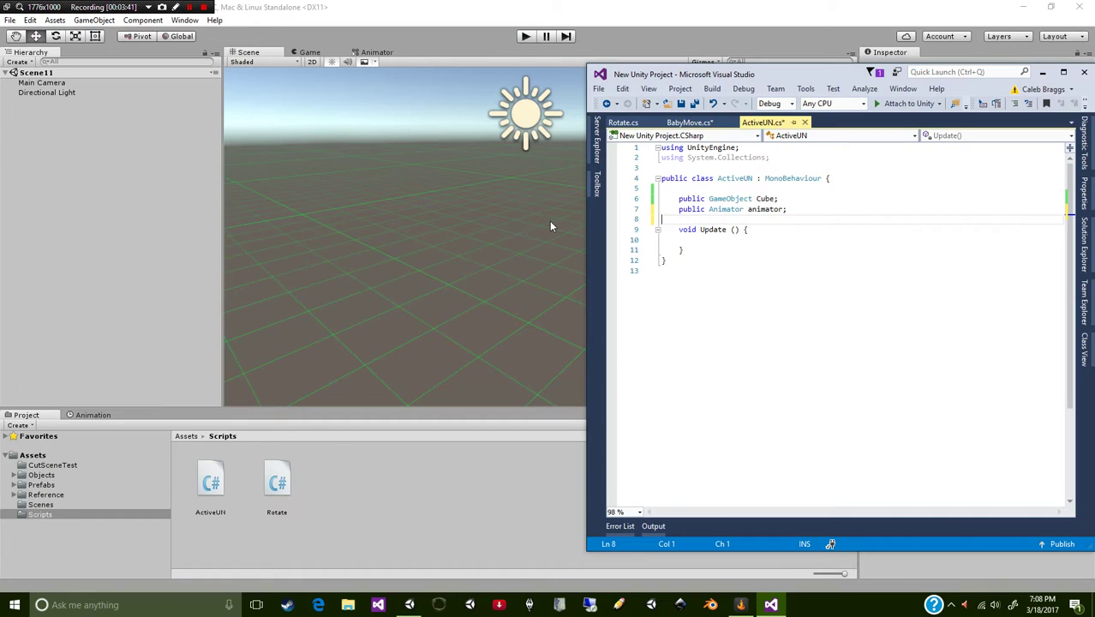
click(712, 240)
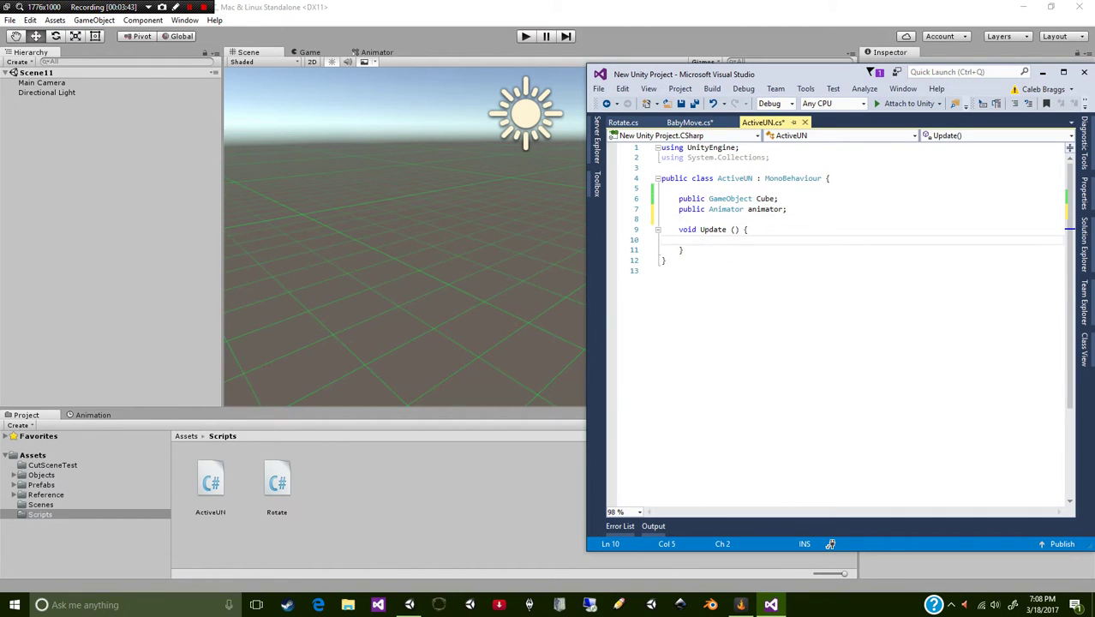
Step: In Update, write the condition if (Input.GetKey(KeyCode.Space)) { with IntelliSense
key(Return)
key(Return)
key(Up)
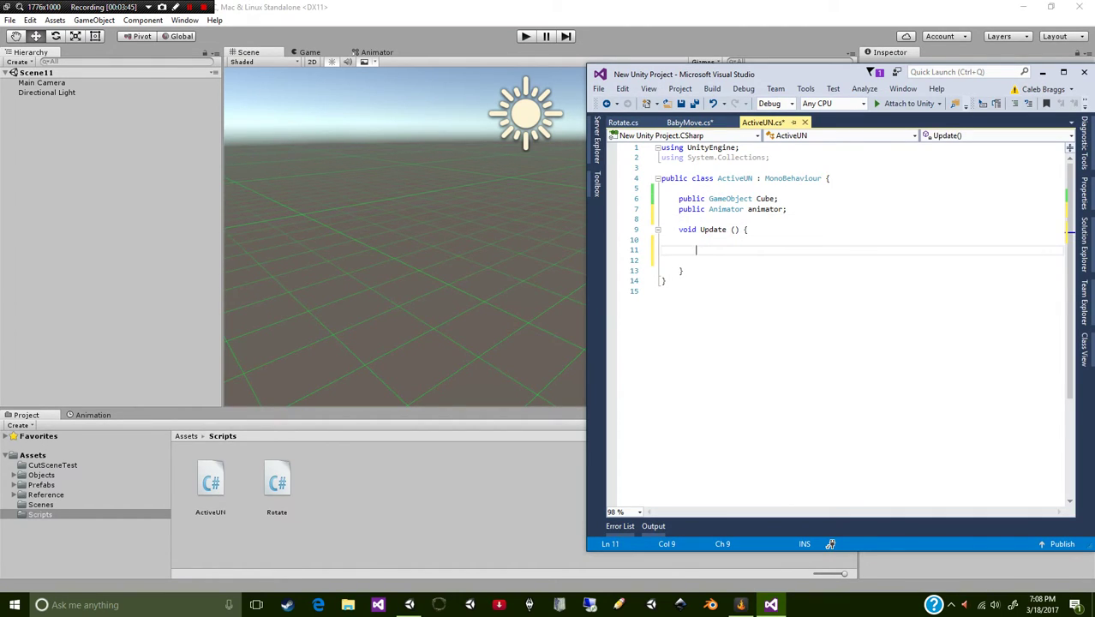
text(if()
text(Input.Get)
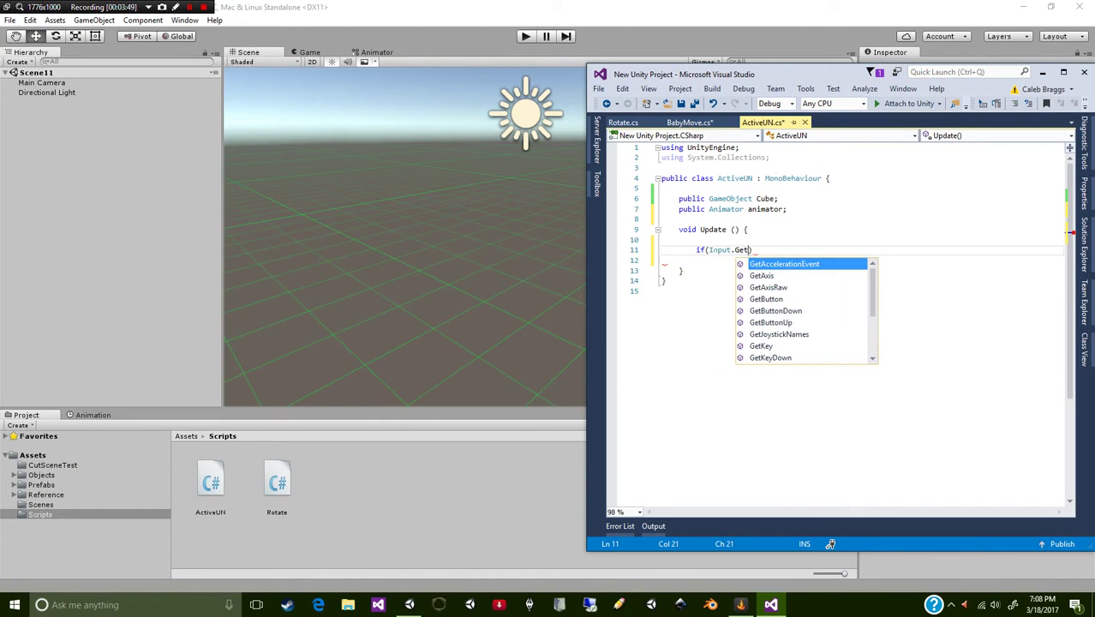
text(K)
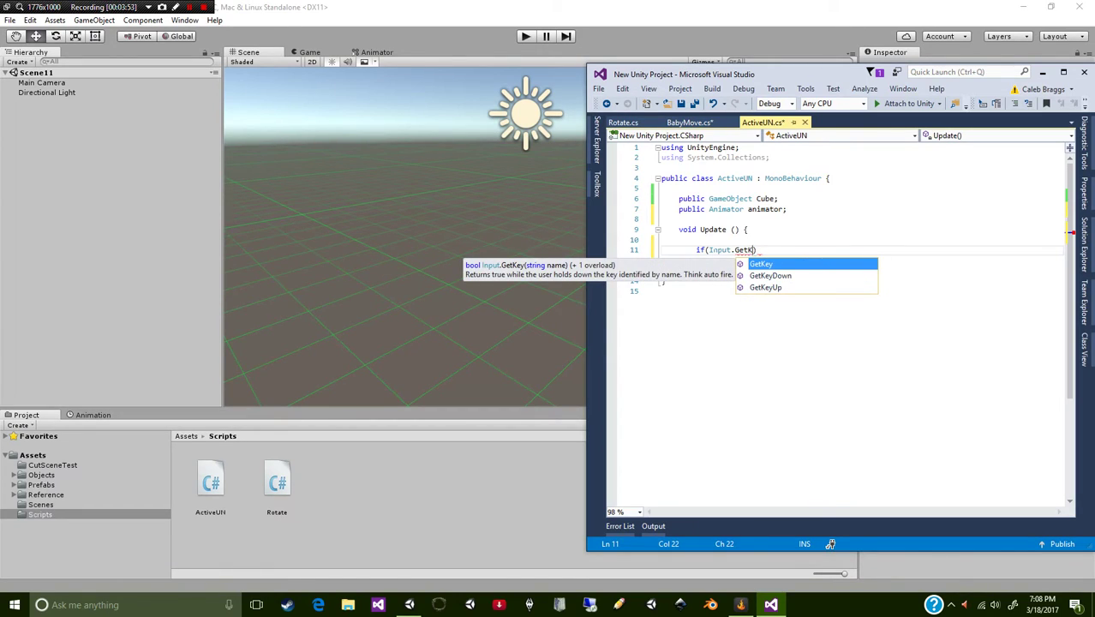
key(Tab)
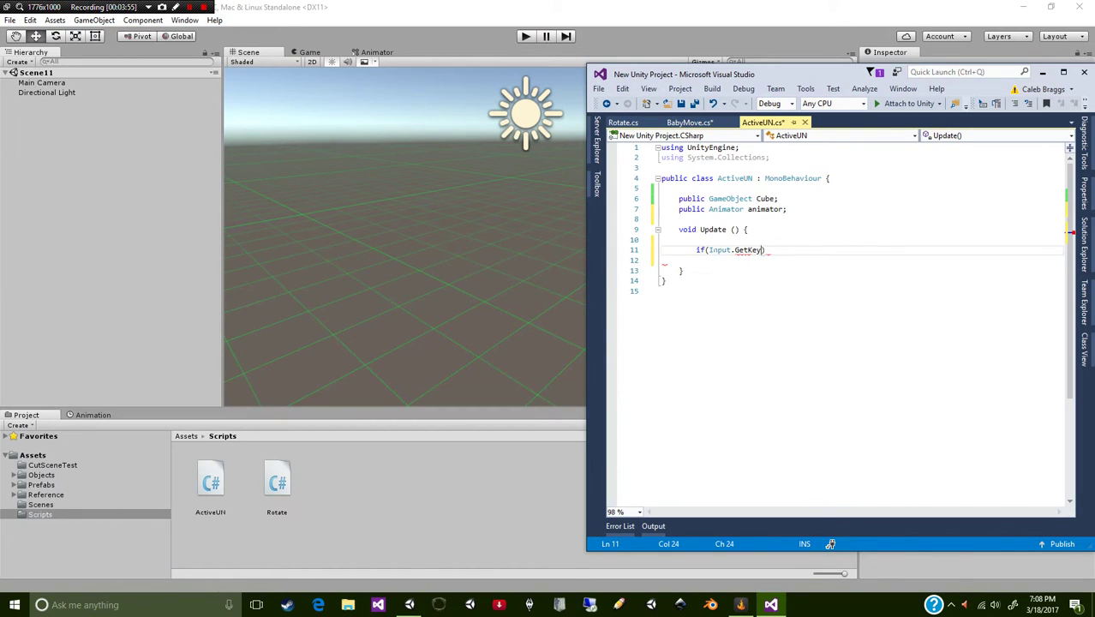
text((KeyC)
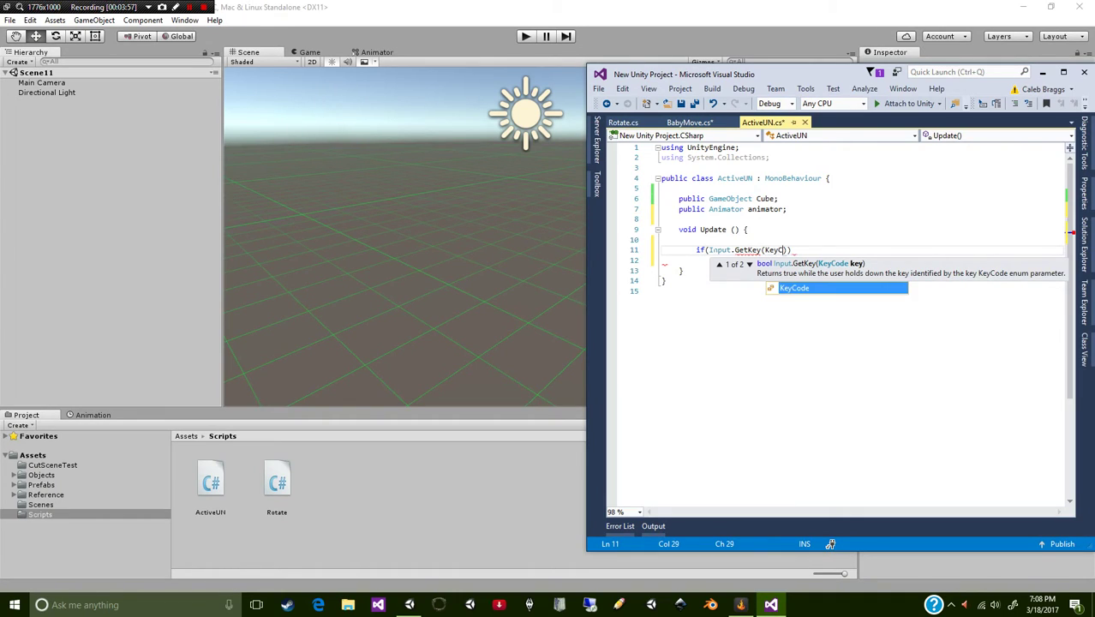
key(Tab)
text(.)
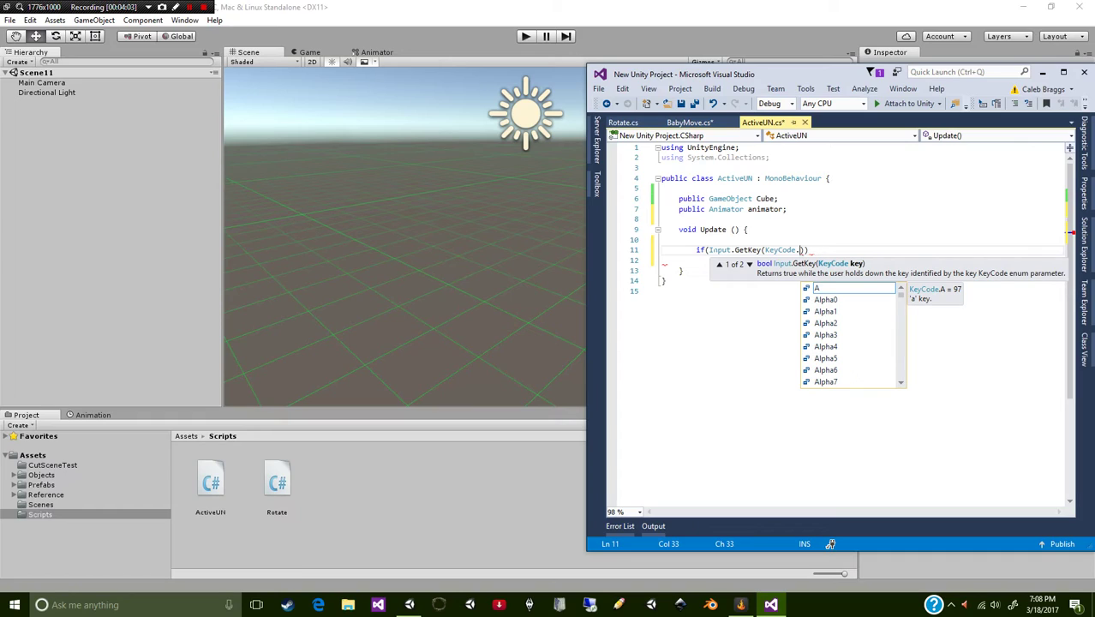
text(sp)
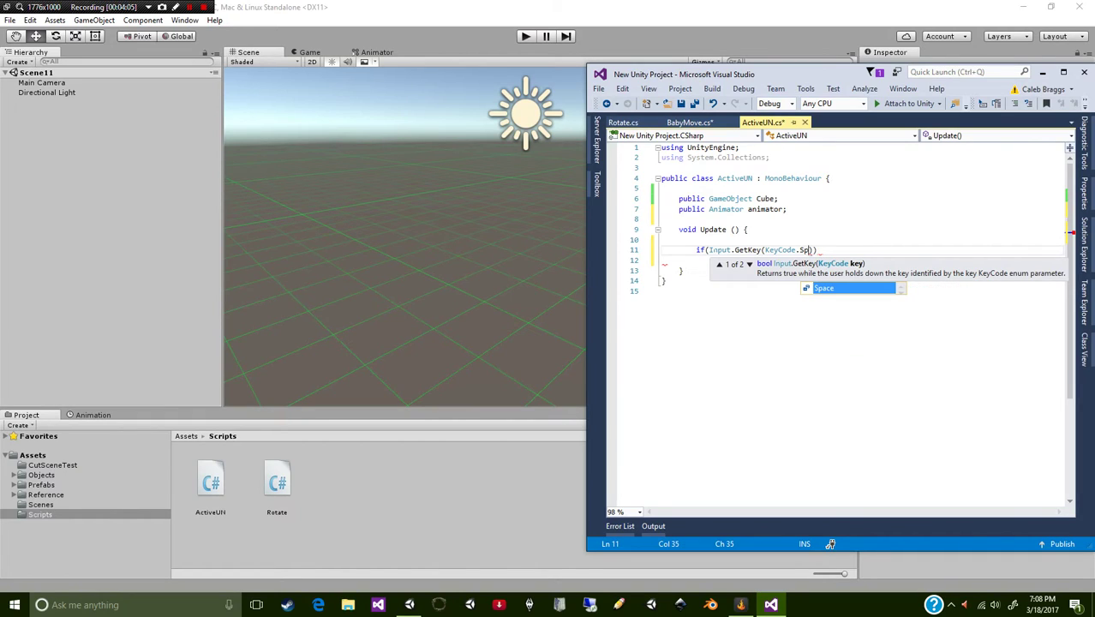
key(Tab)
text()))
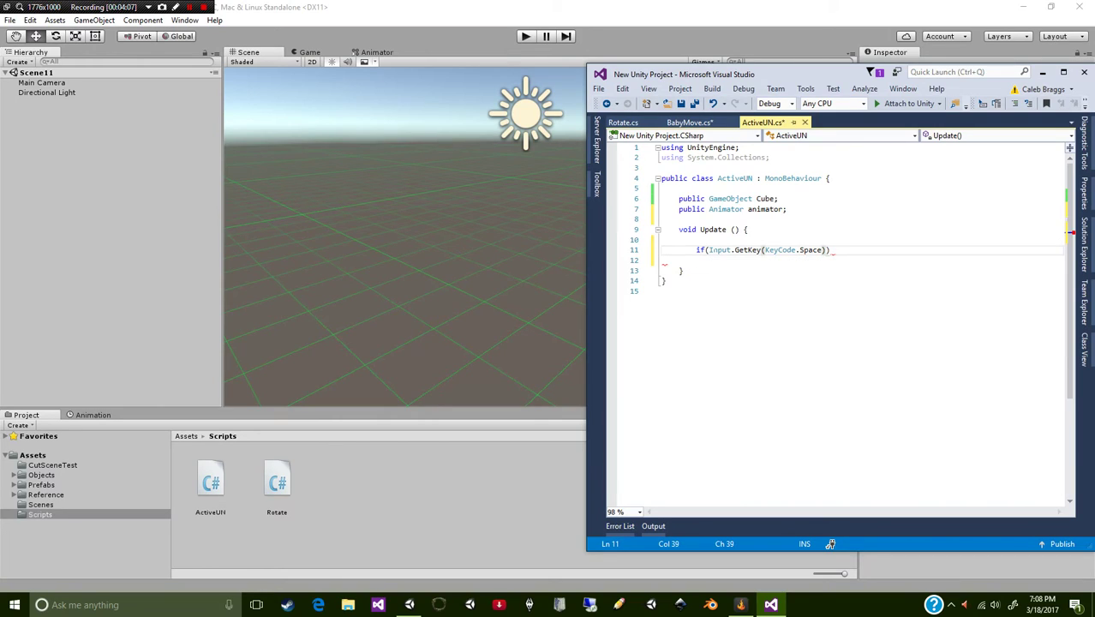
text( {)
key(Return)
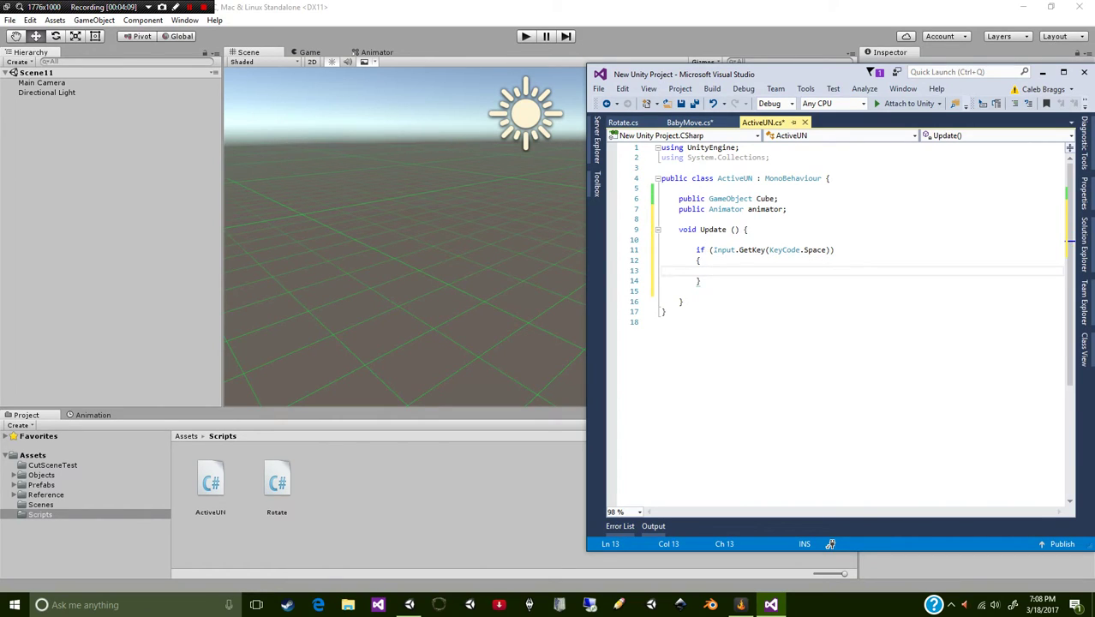
Step: Inside the if block, call Cube.SetActive(false); and save the script
text(C)
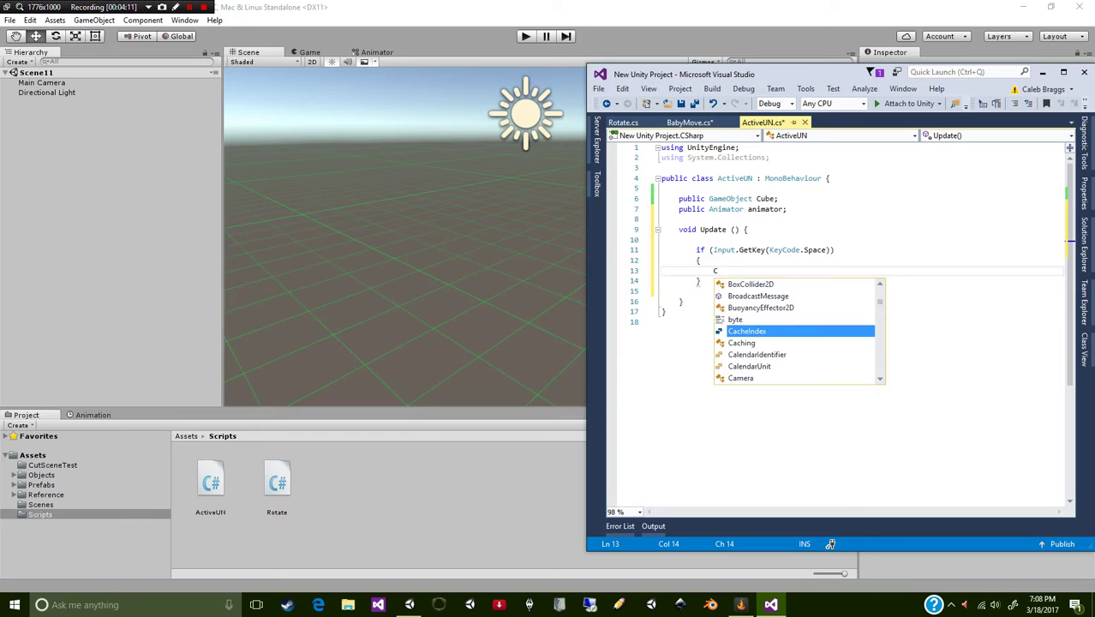
text(ube.)
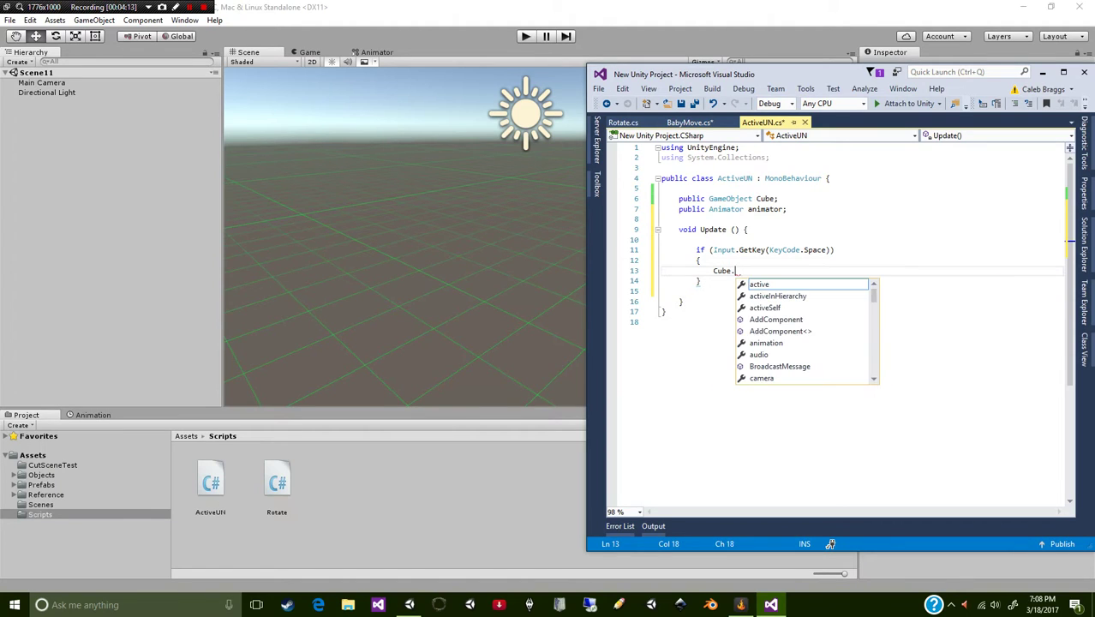
text(set)
key(Tab)
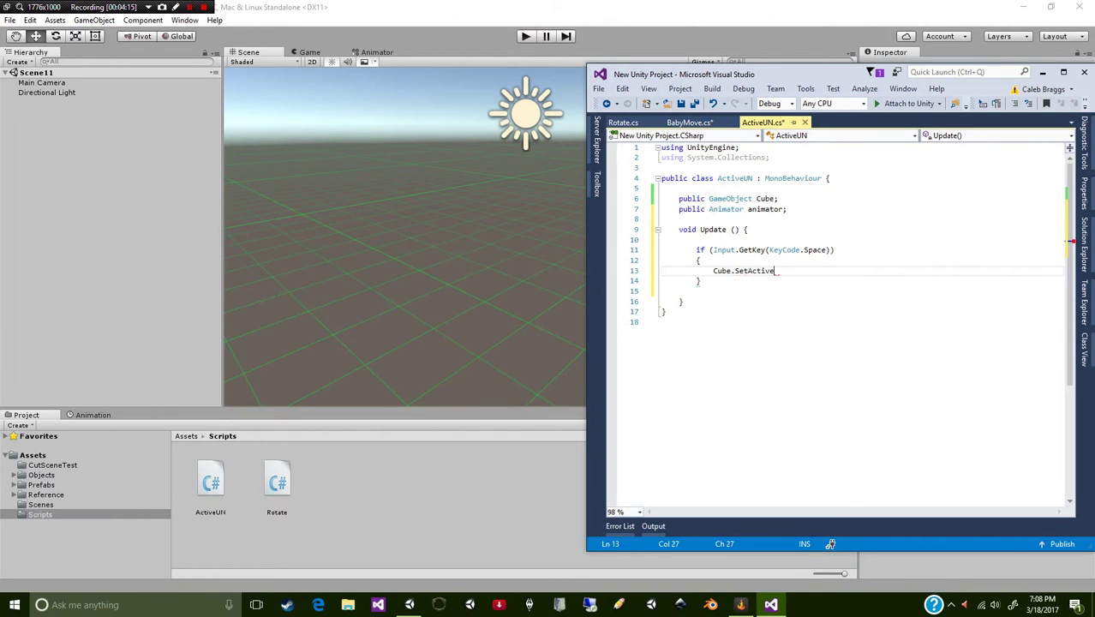
text(()
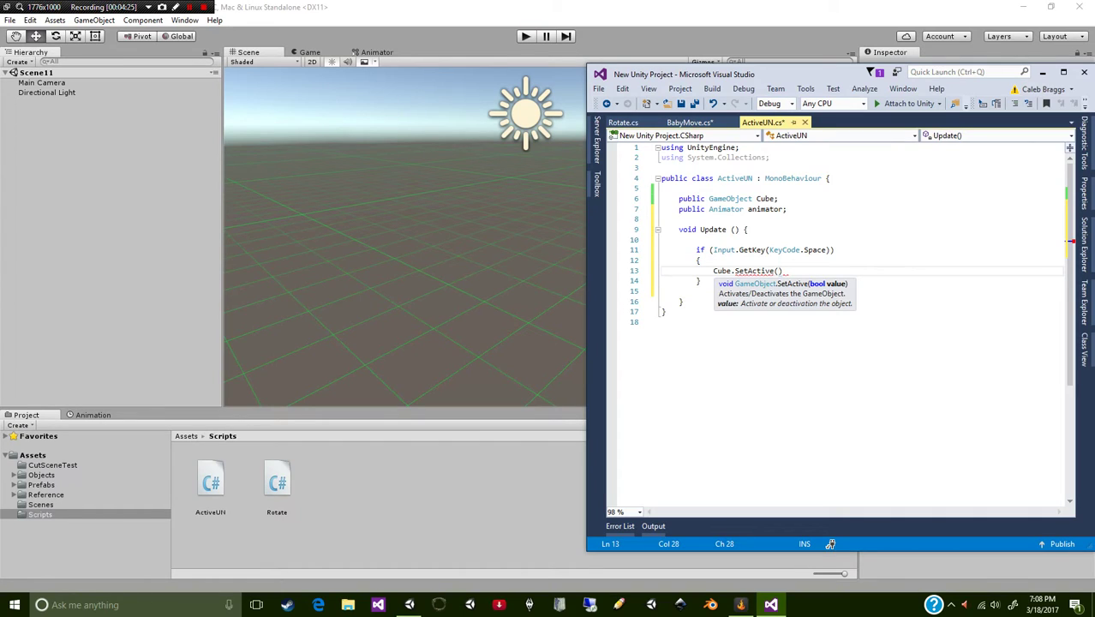
text(false;)
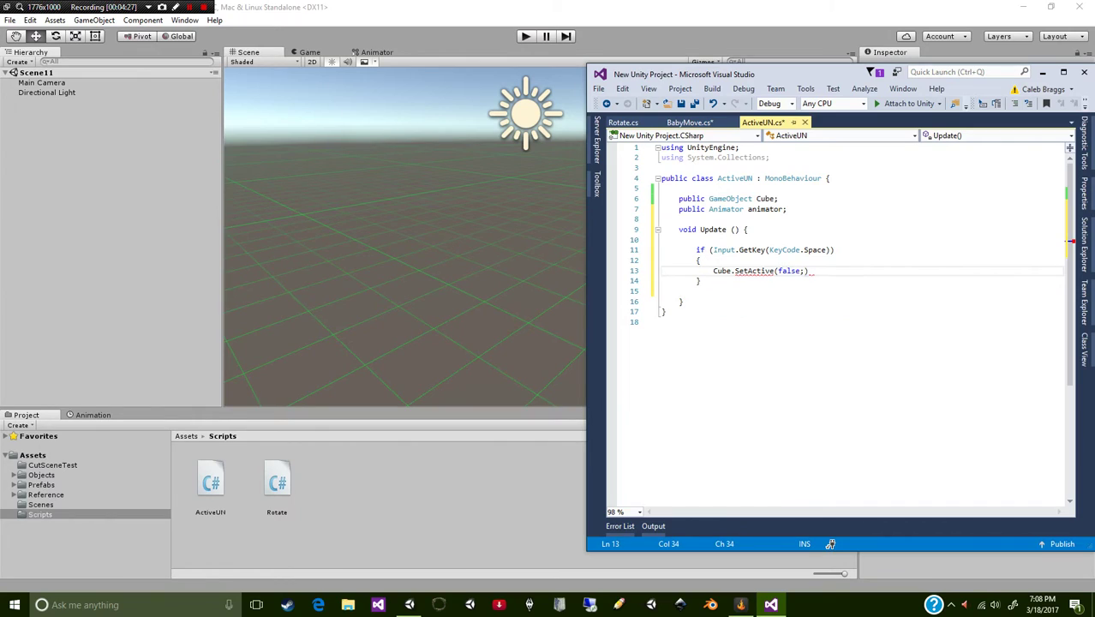
key(BackSpace)
text(;)
key(ctrl+s)
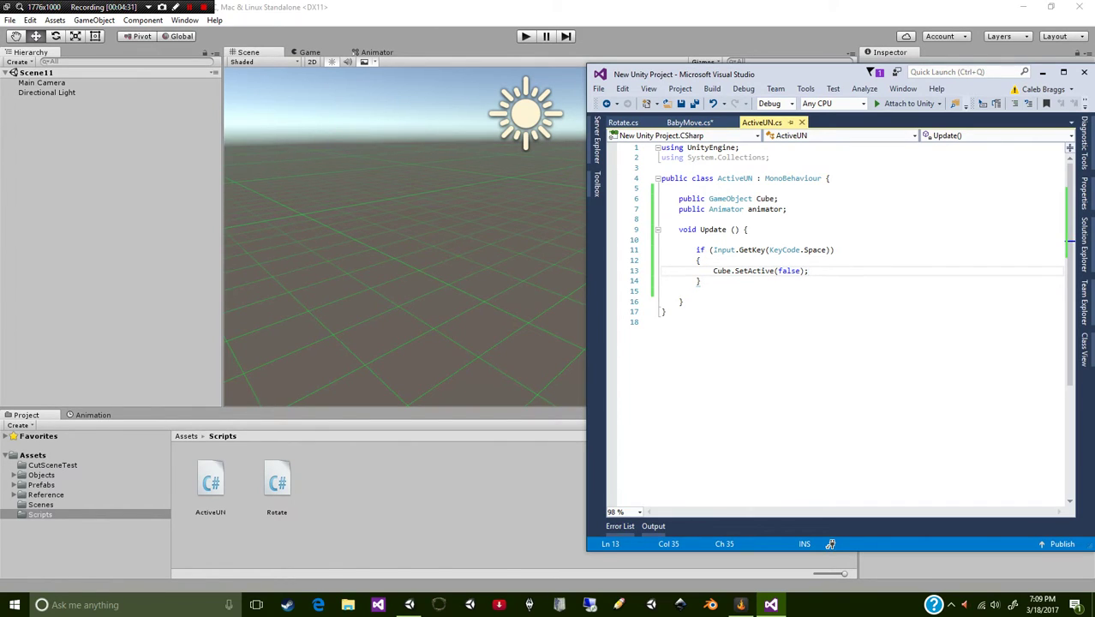
key(Down)
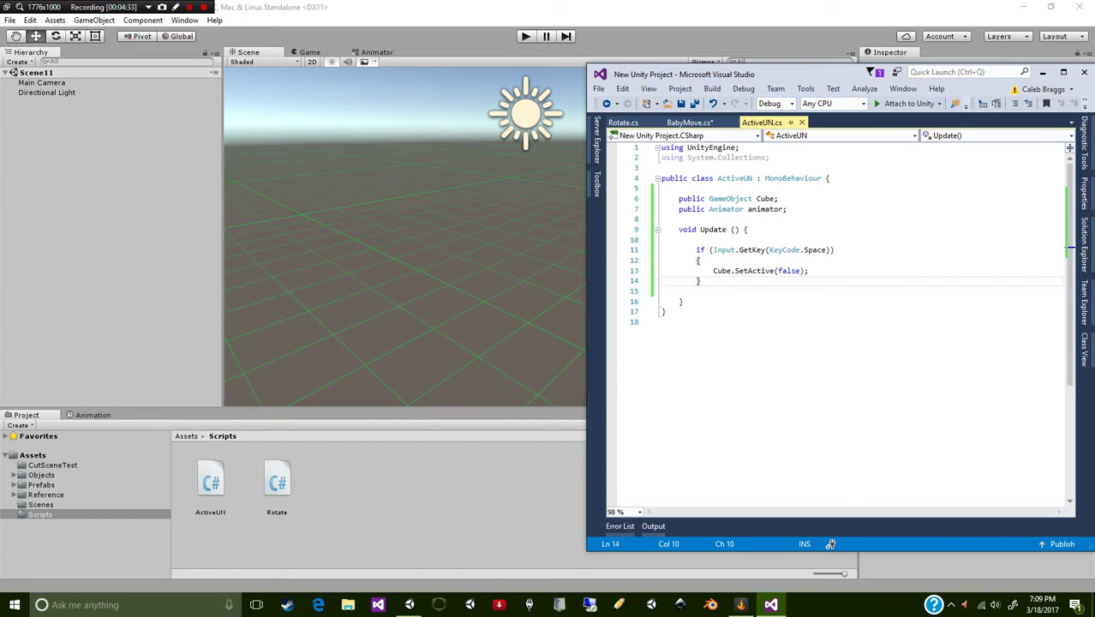
text(else)
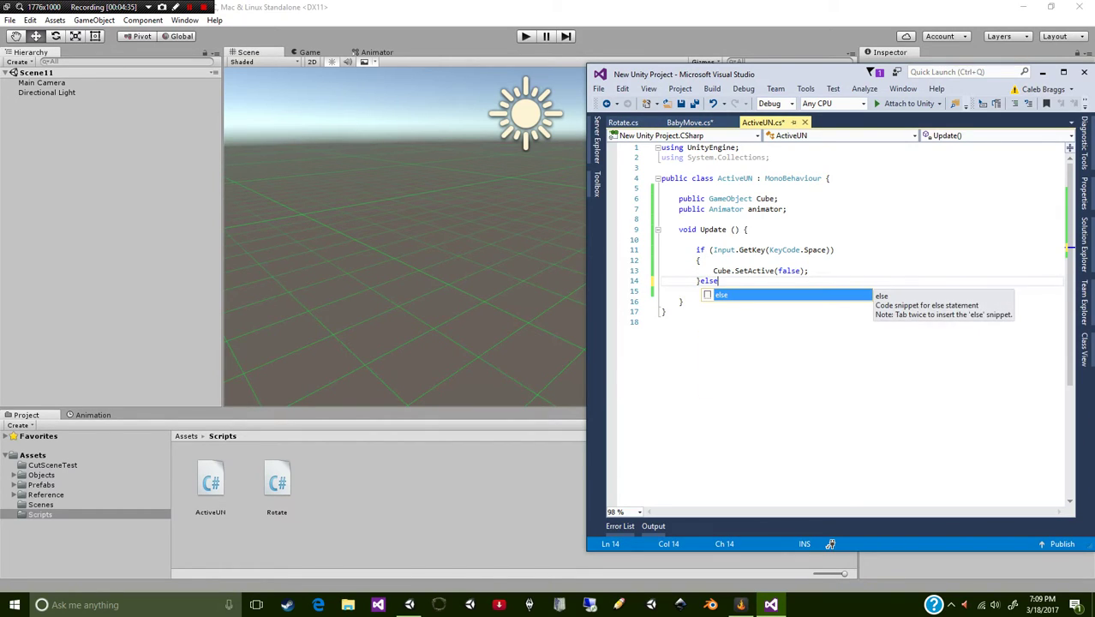
text( {)
Step: Fill the else branch with Cube.SetActive(true); and save ActiveUN
key(Return)
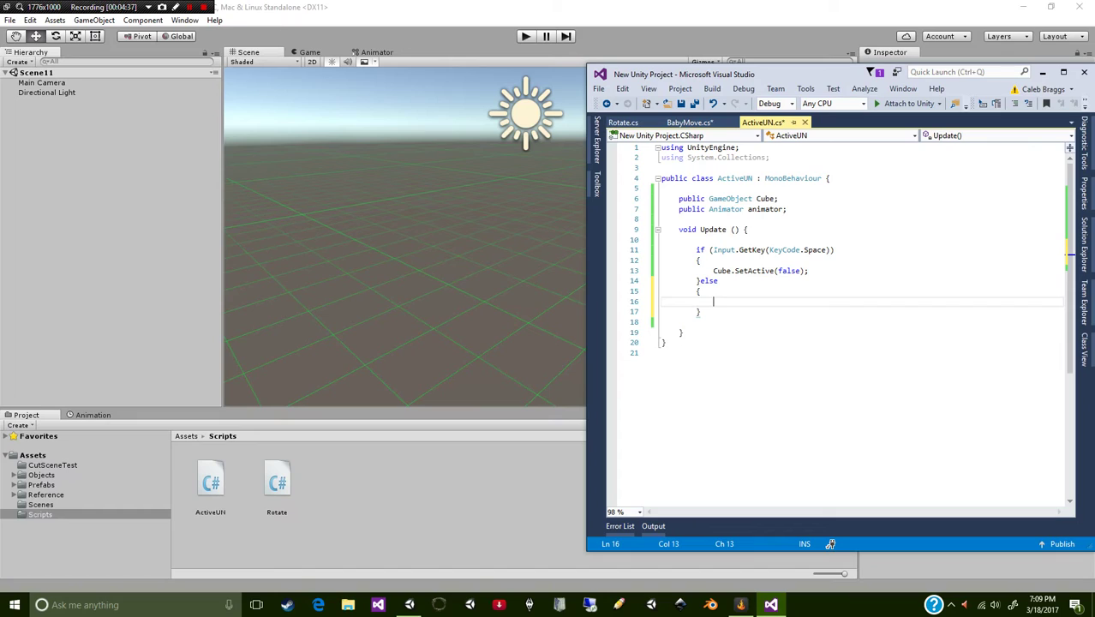
text(Cube)
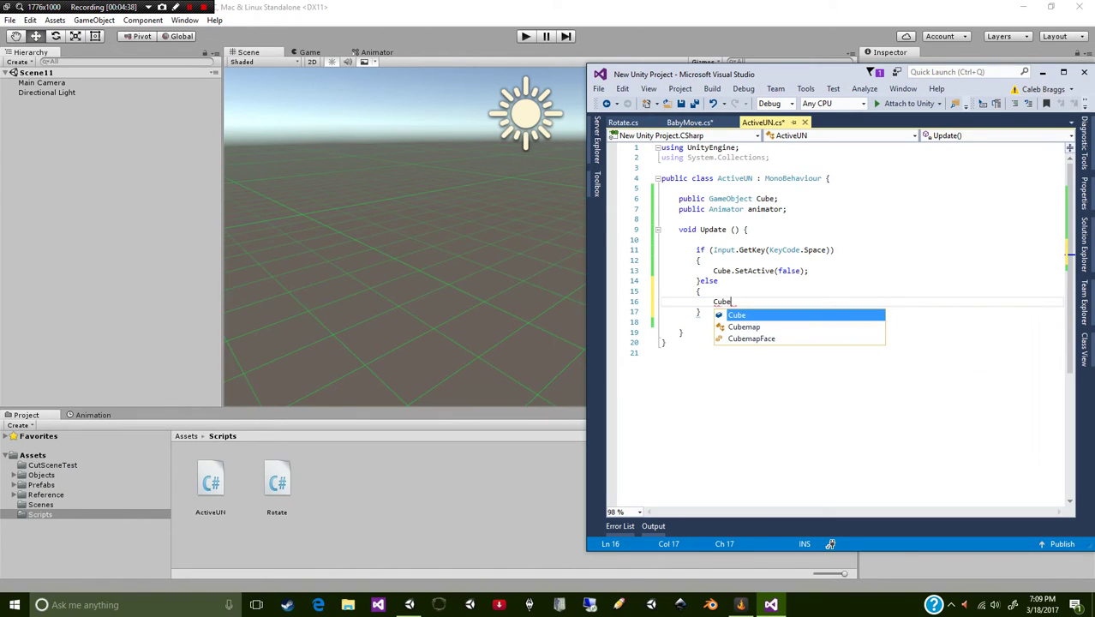
text(.)
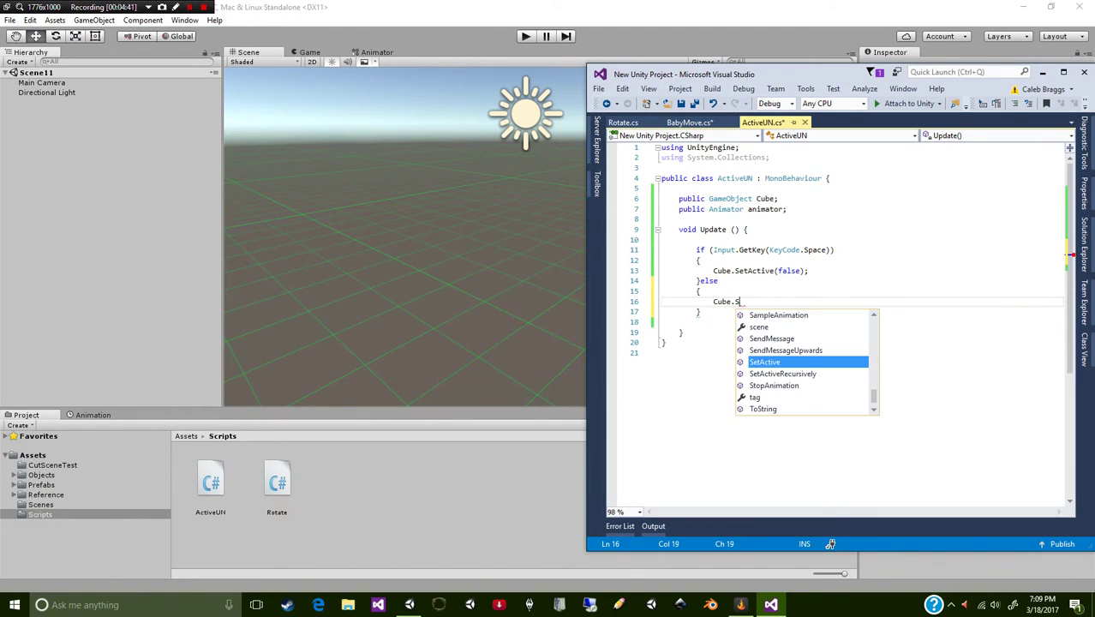
text(Se)
key(Tab)
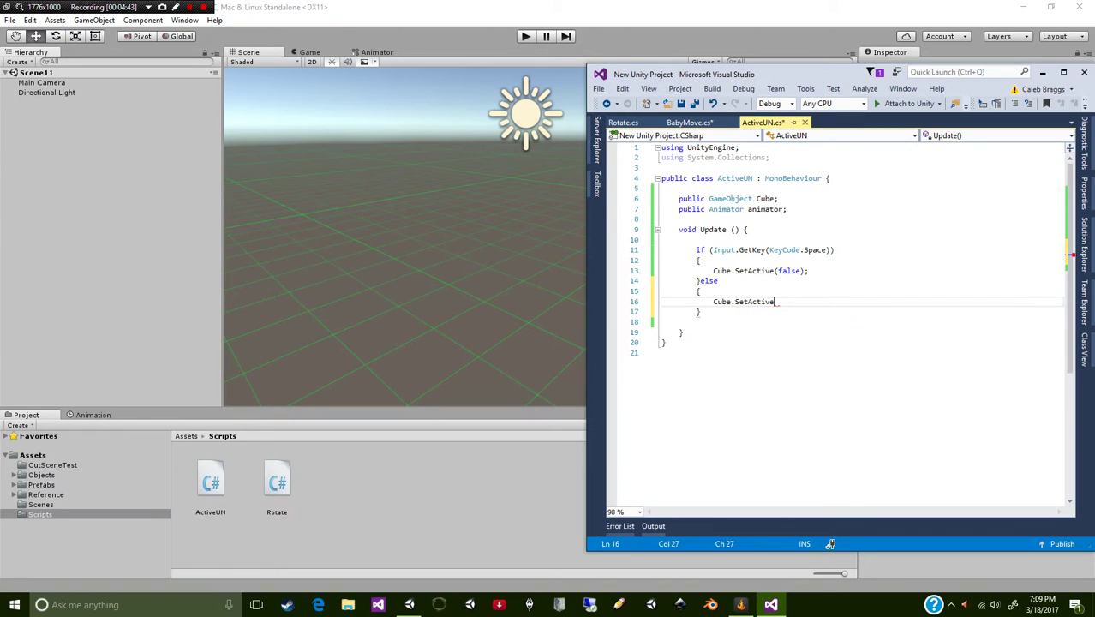
text((true)
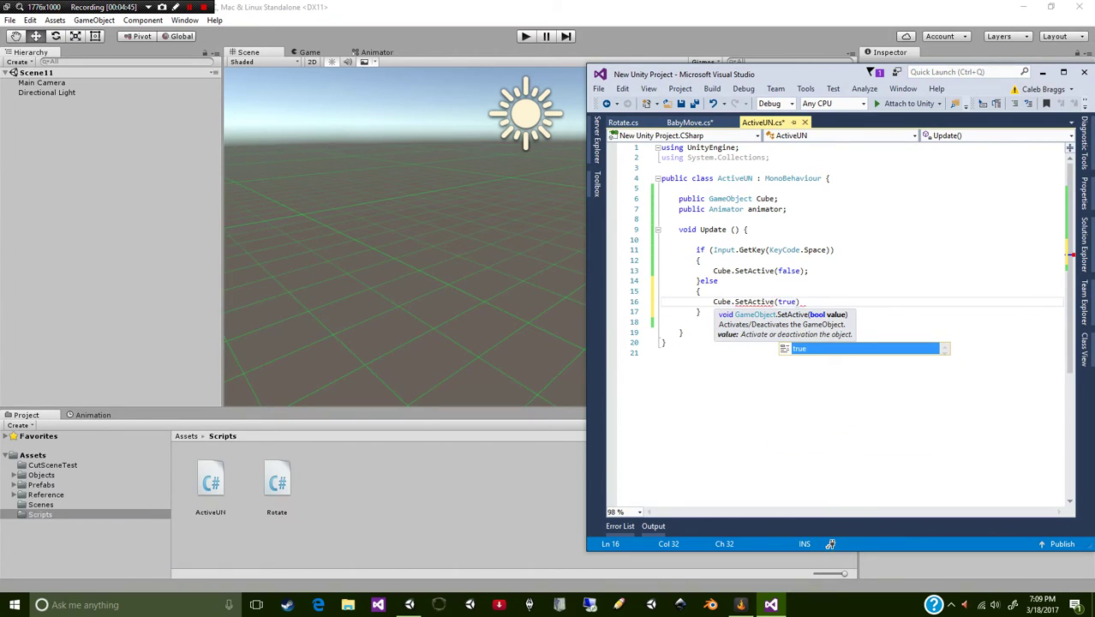
text();)
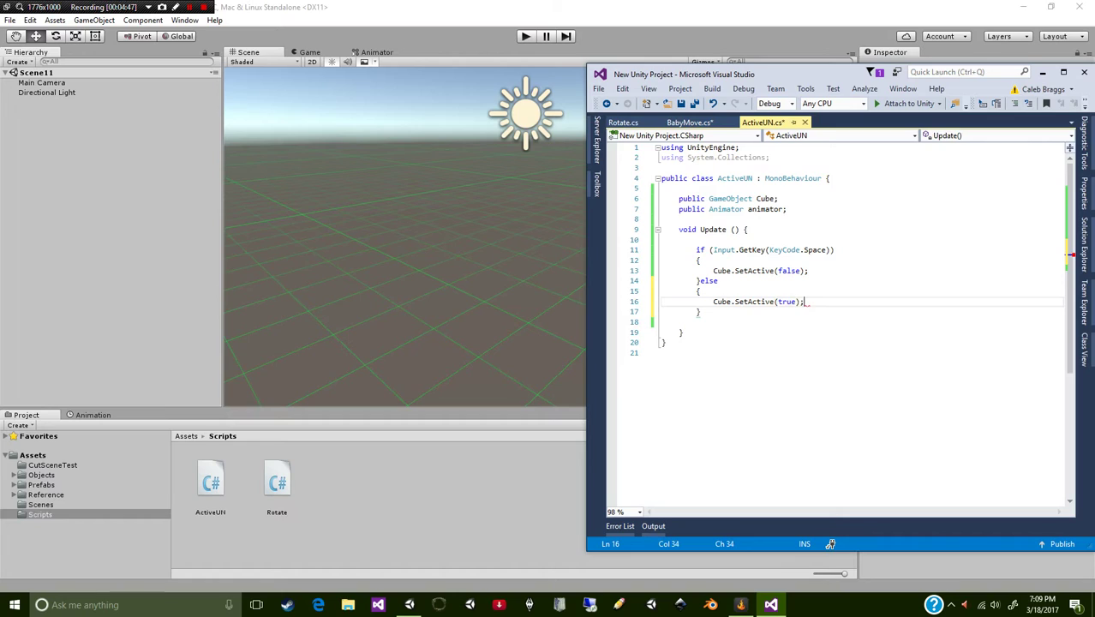
key(ctrl+s)
click(734, 311)
Step: Add animator.enabled = false; after the Cube deactivation line in the if branch
click(806, 209)
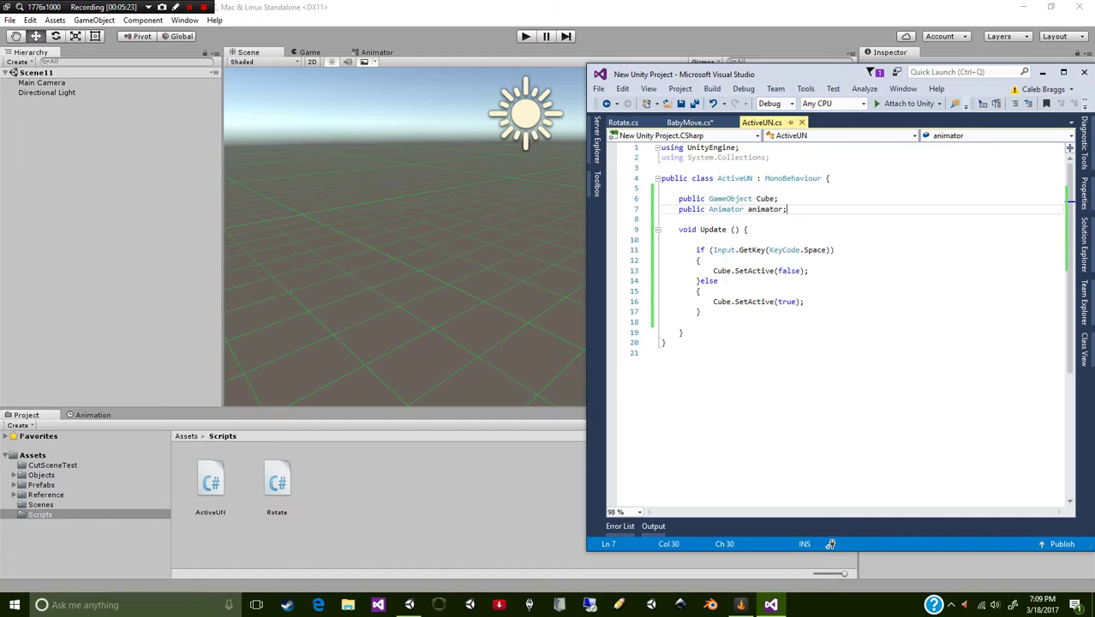
click(836, 271)
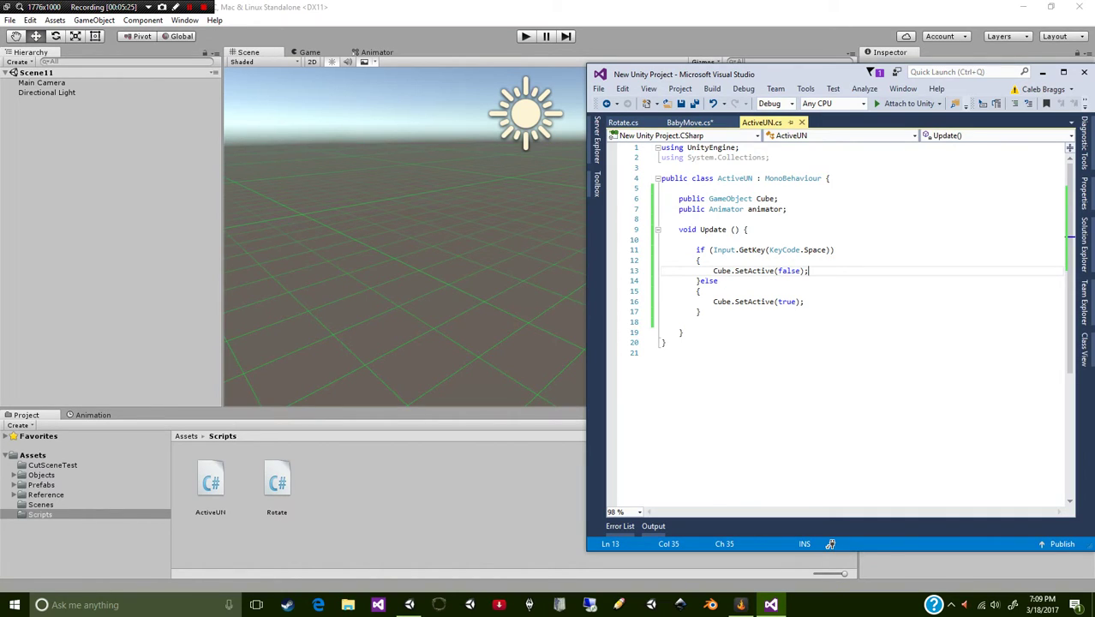
key(Return)
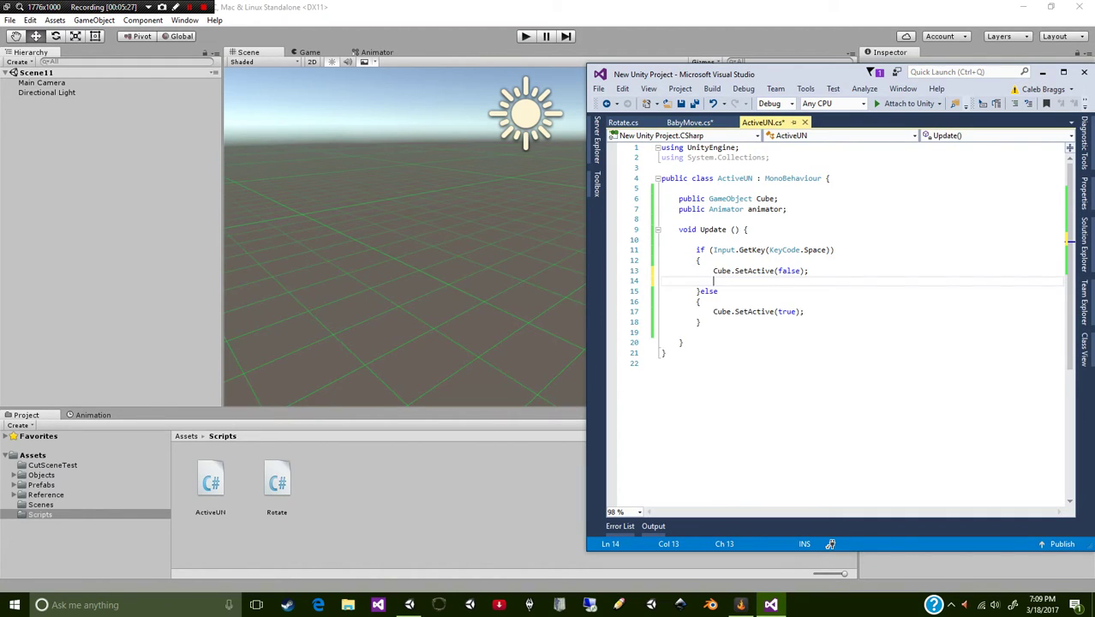
text(anima)
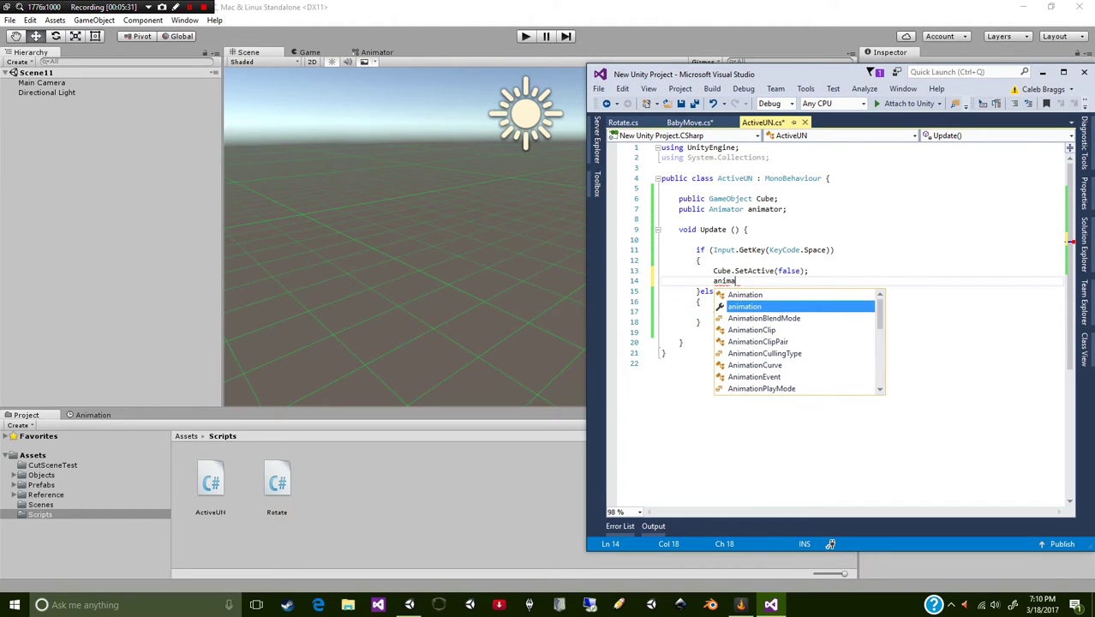
text(to)
key(Tab)
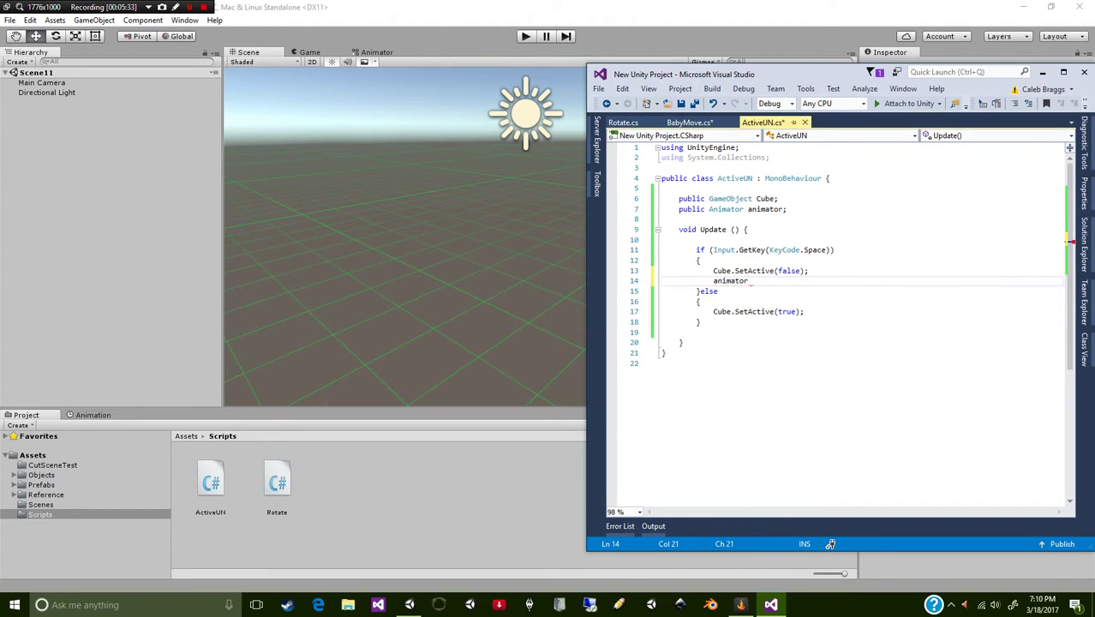
text(.s)
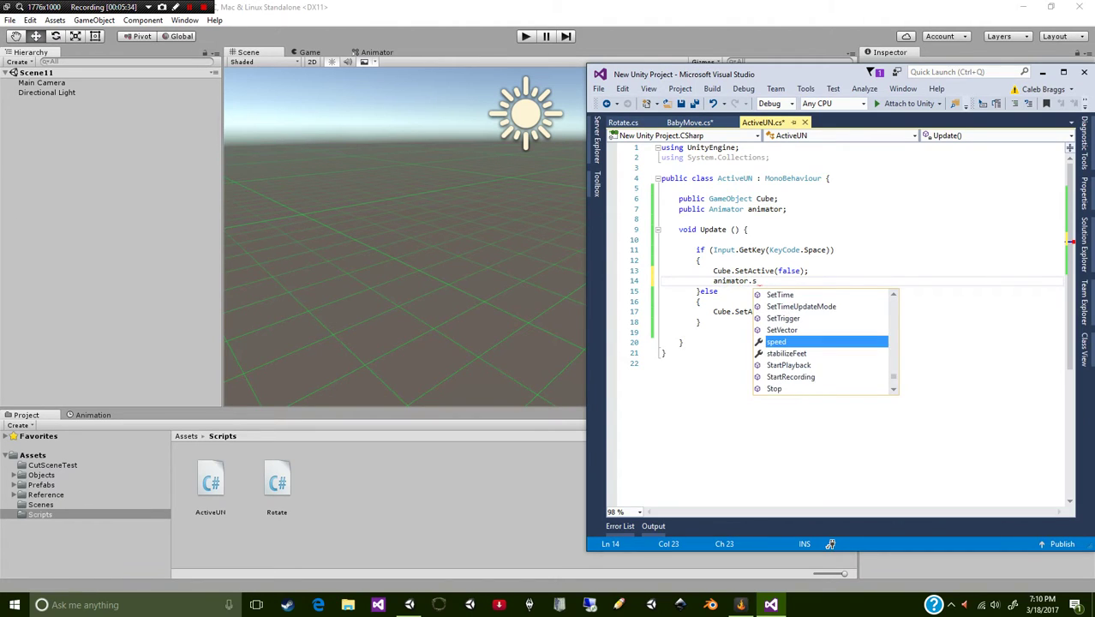
text(et)
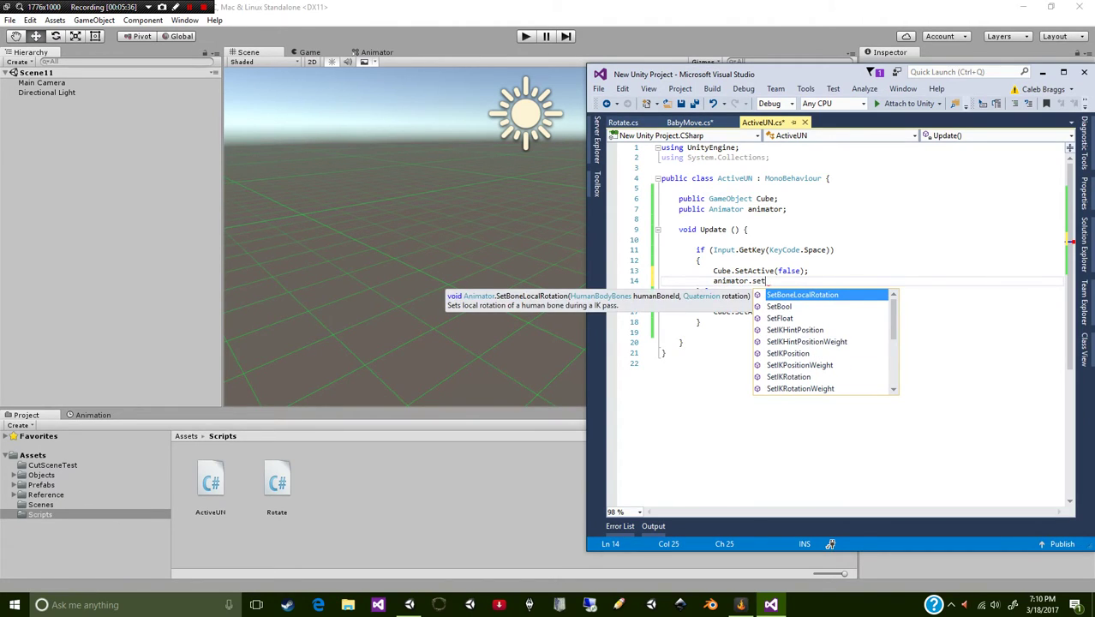
text(ac)
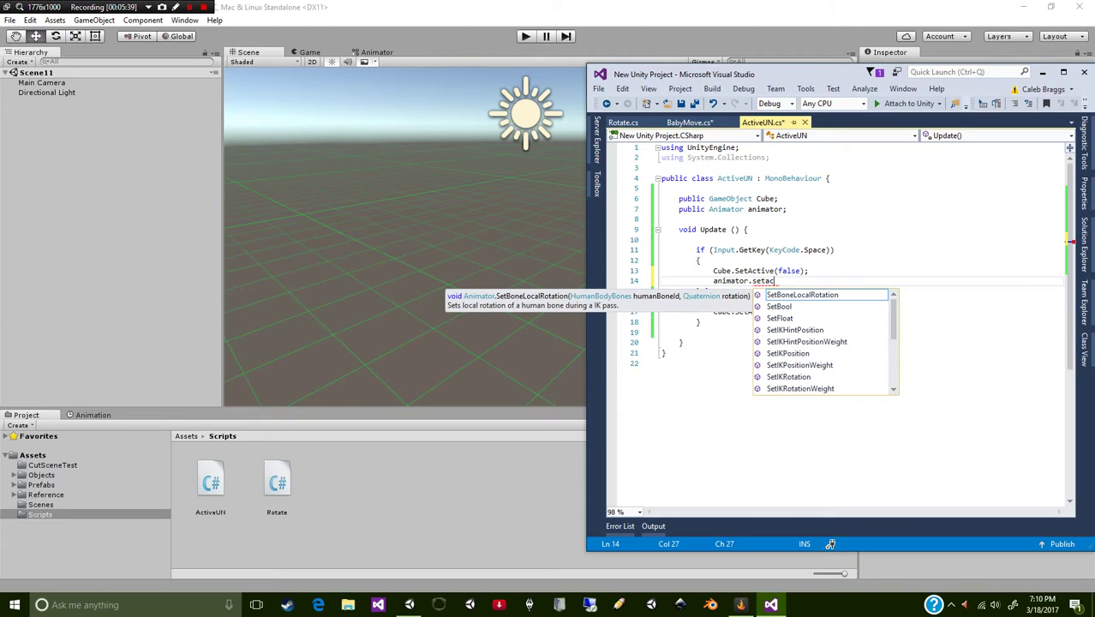
key(BackSpace)
key(BackSpace)
key(BackSpace)
key(BackSpace)
key(BackSpace)
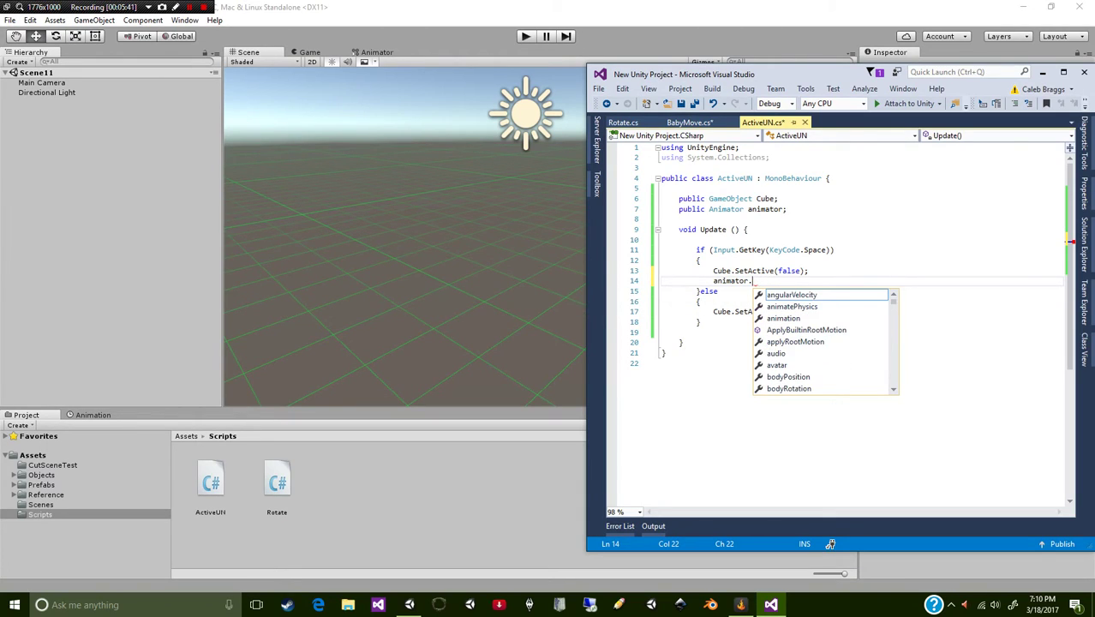
text(en)
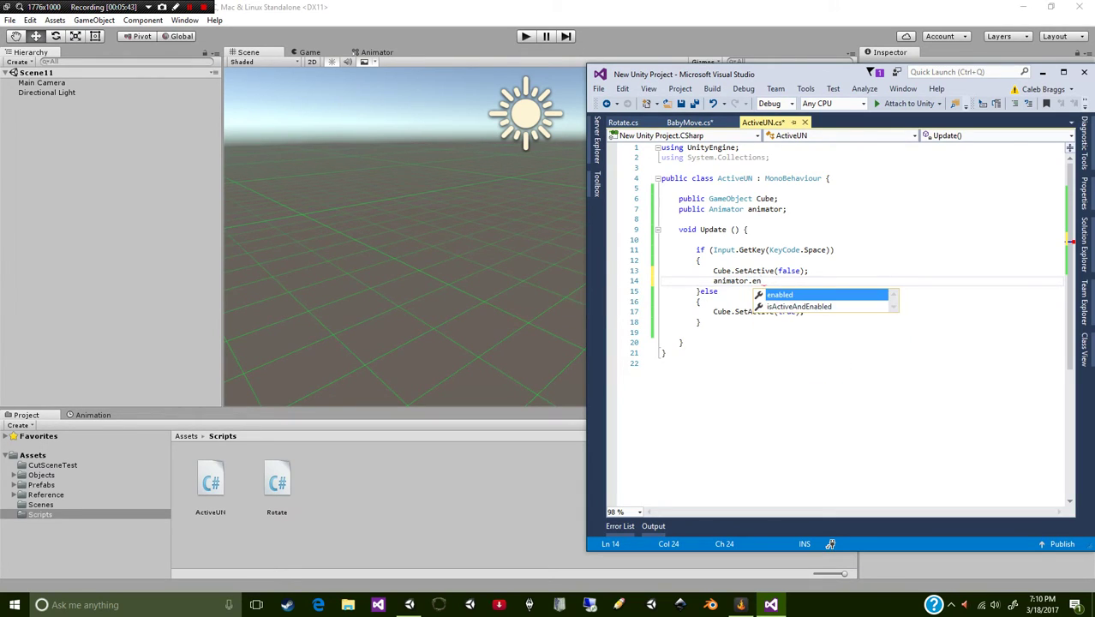
key(Tab)
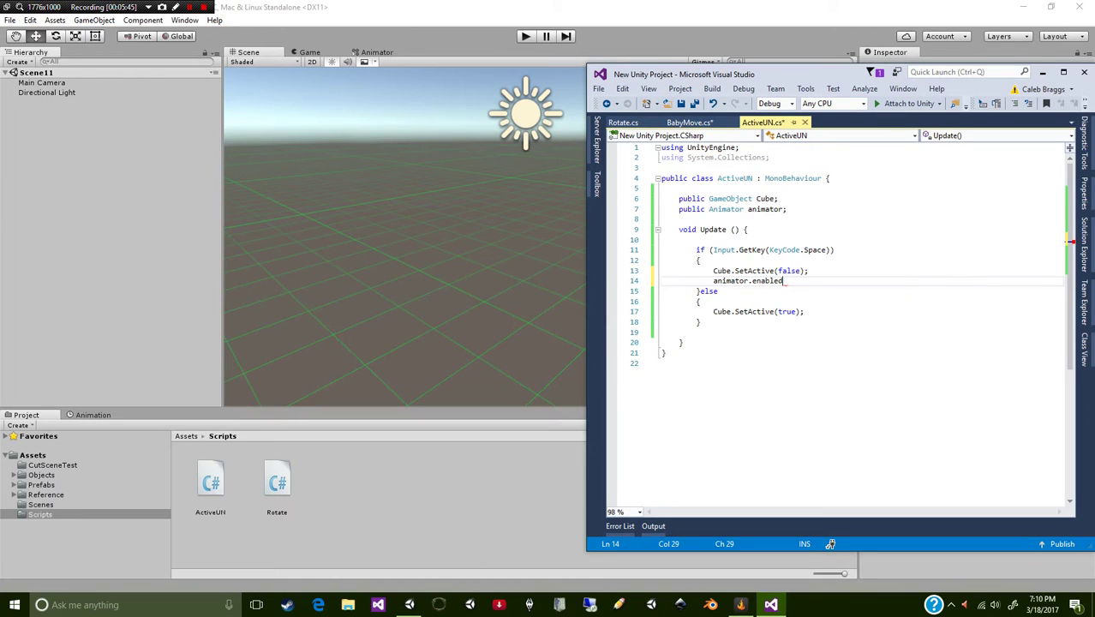
text( = )
text(fal)
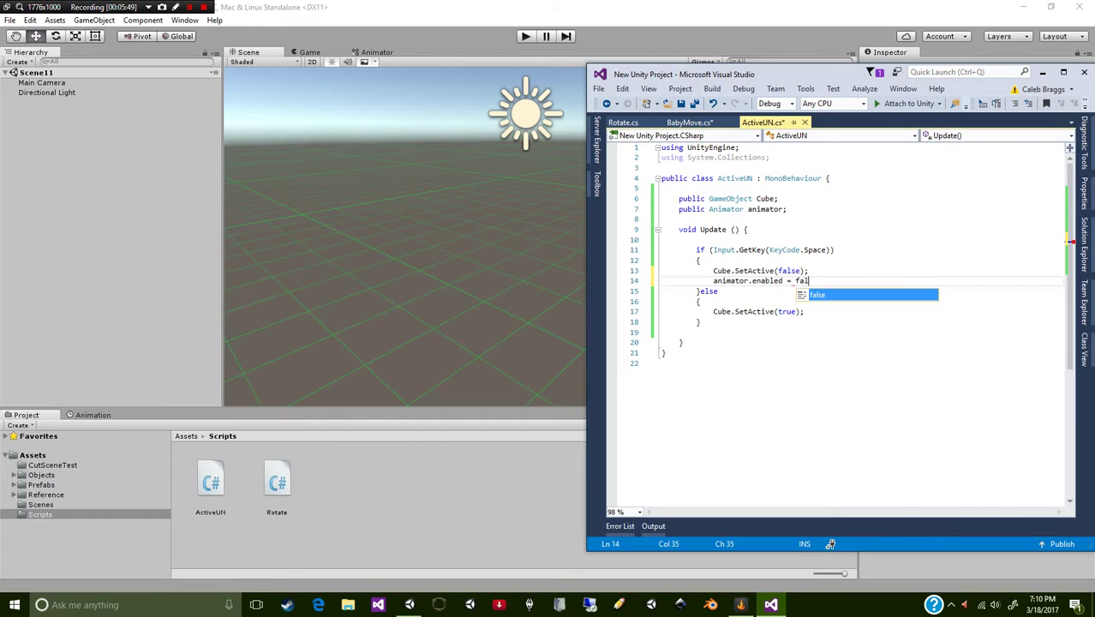
text(se;)
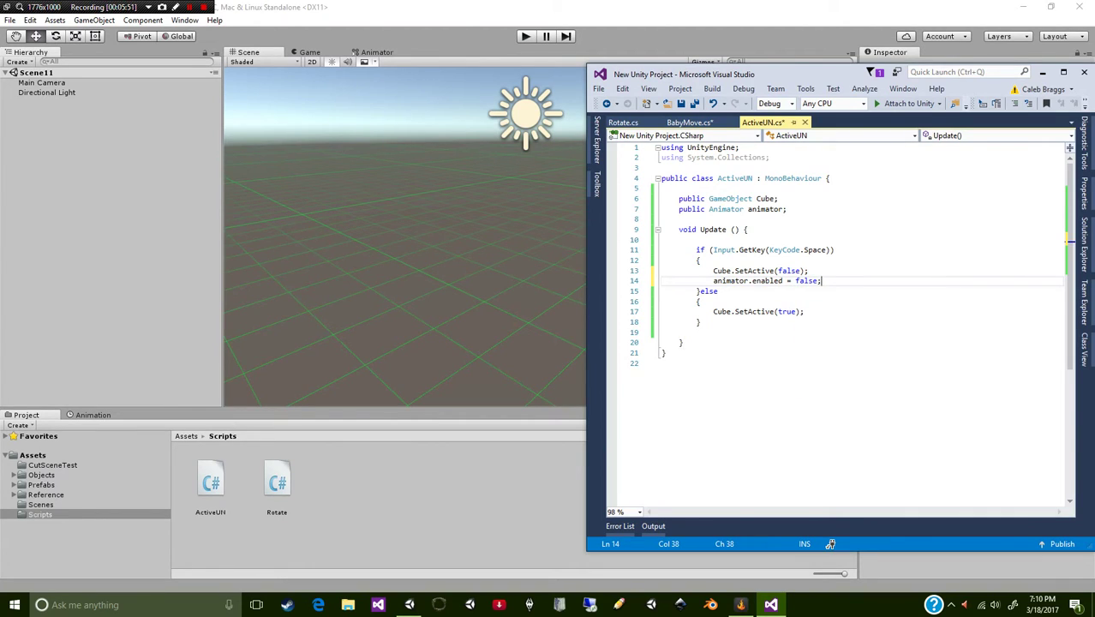
Step: Add animator.enabled = true; to the else branch, save, and return to Unity
key(Down)
key(Down)
key(Down)
key(Return)
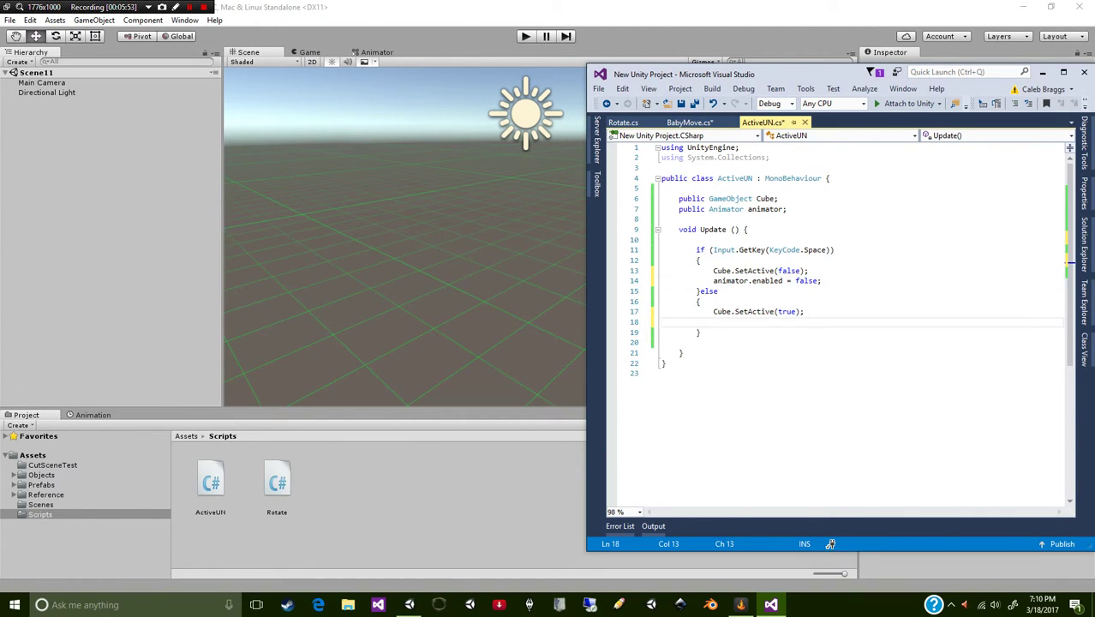
text(animator)
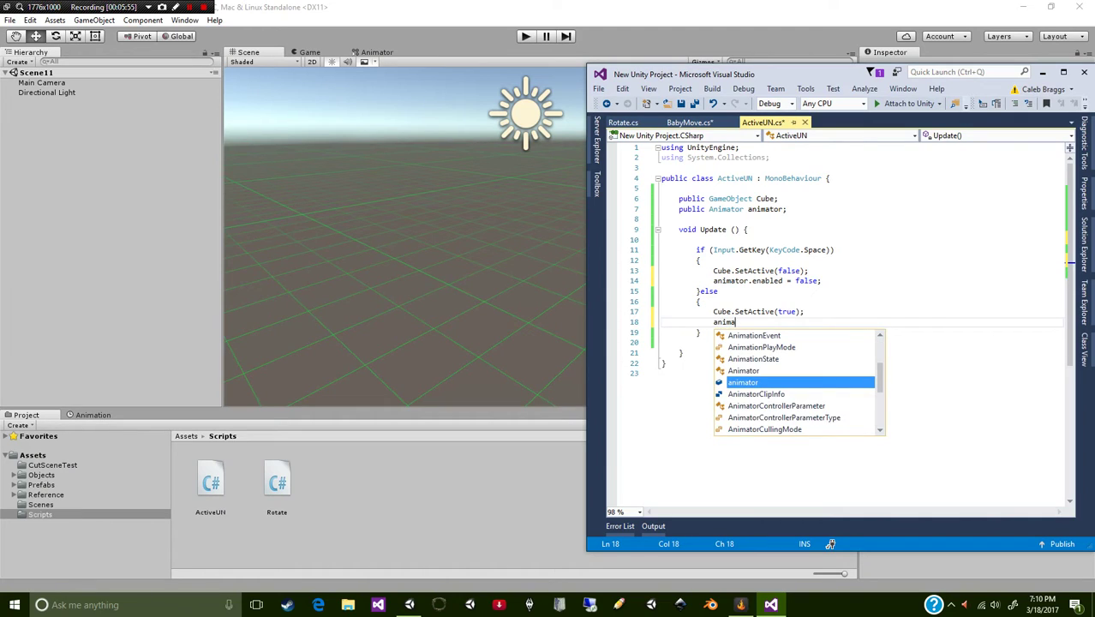
key(Escape)
text(.)
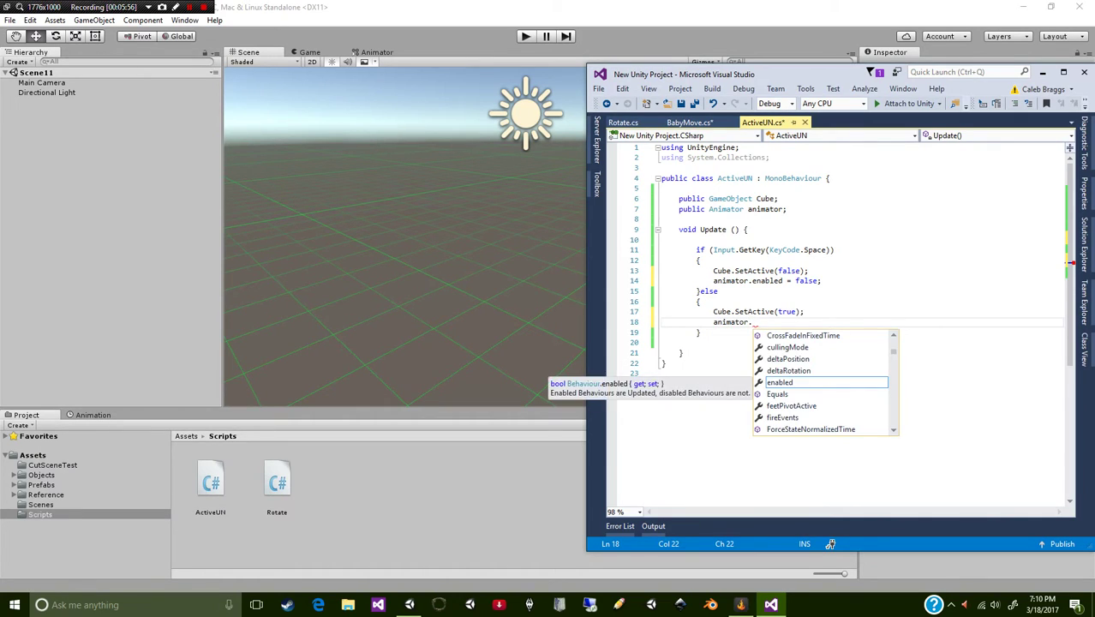
text(en)
key(Tab)
text(= )
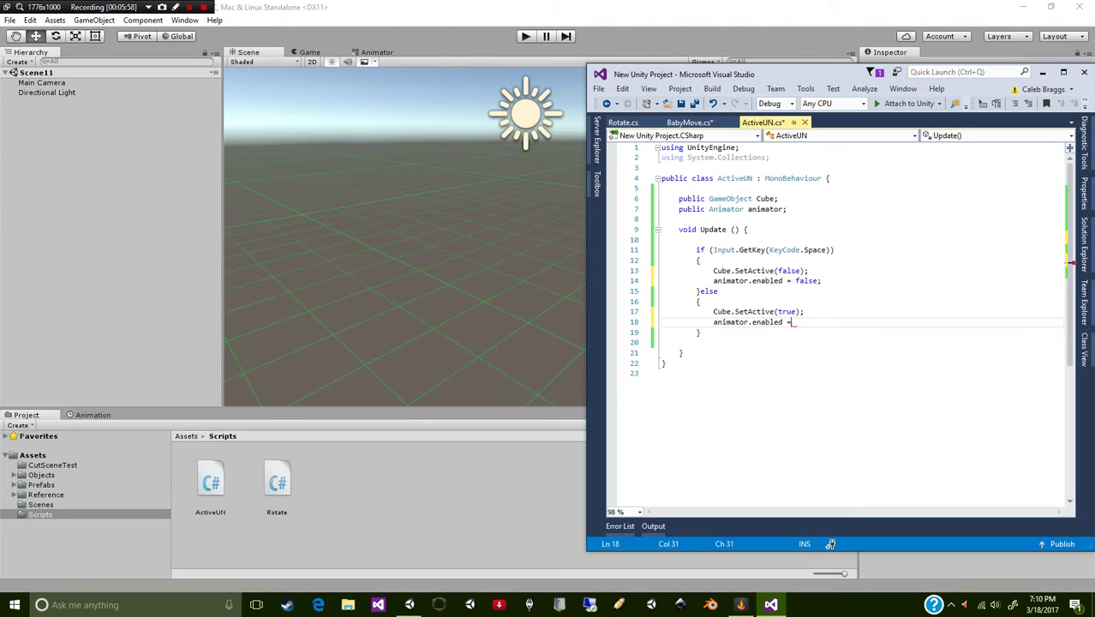
text(true;)
key(ctrl+s)
click(54, 188)
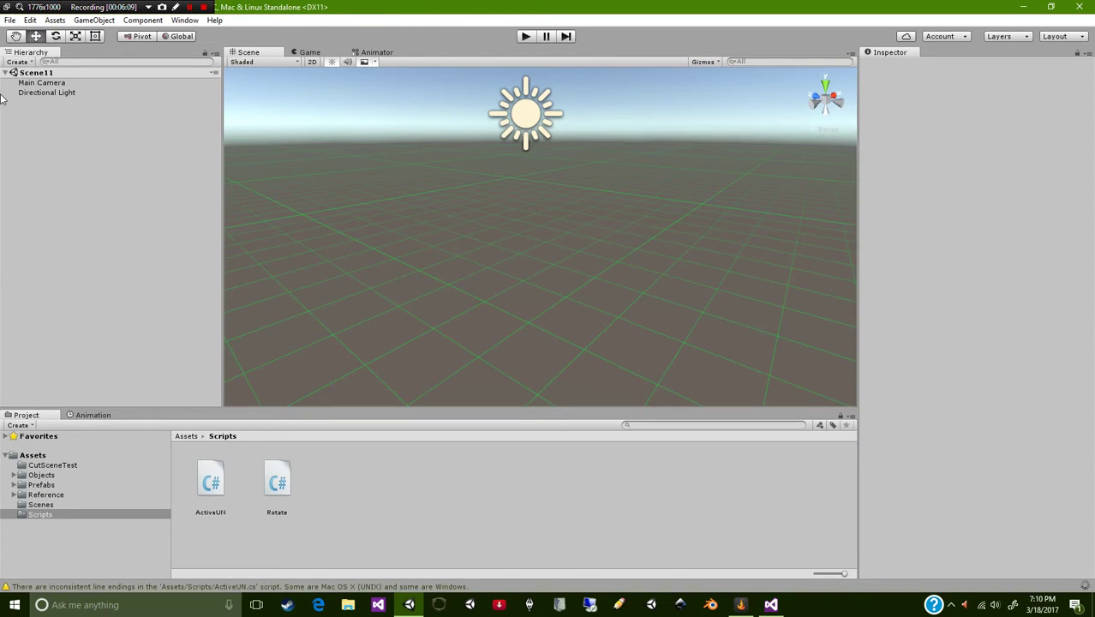
Step: Add a 3D Cube object to the scene from the Hierarchy
click(46, 146)
right_click(46, 150)
mouse_move(83, 260)
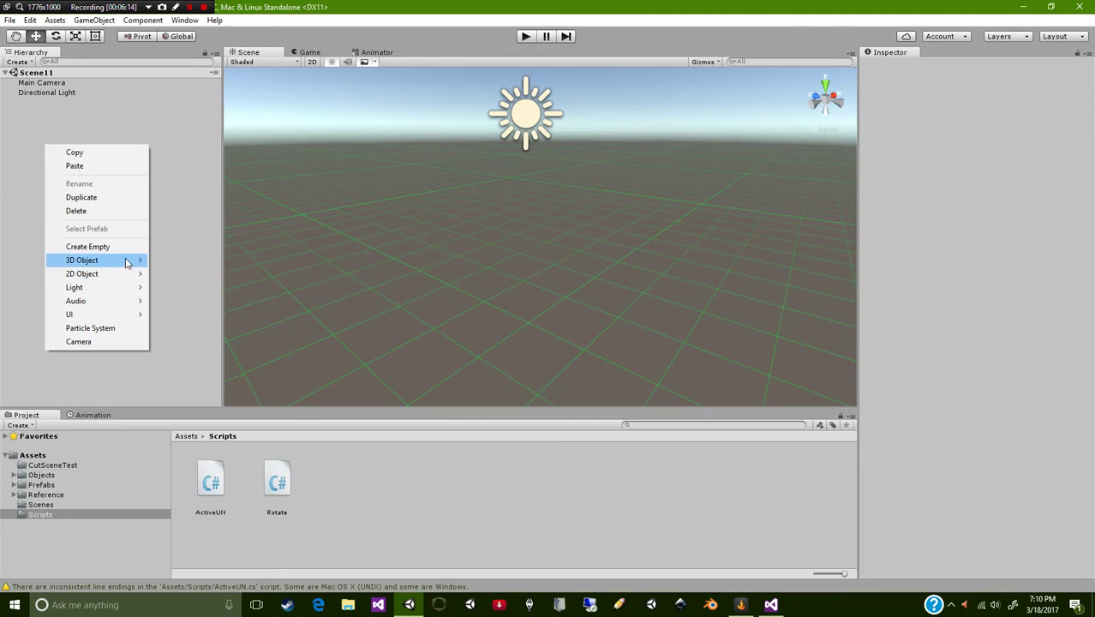
click(175, 260)
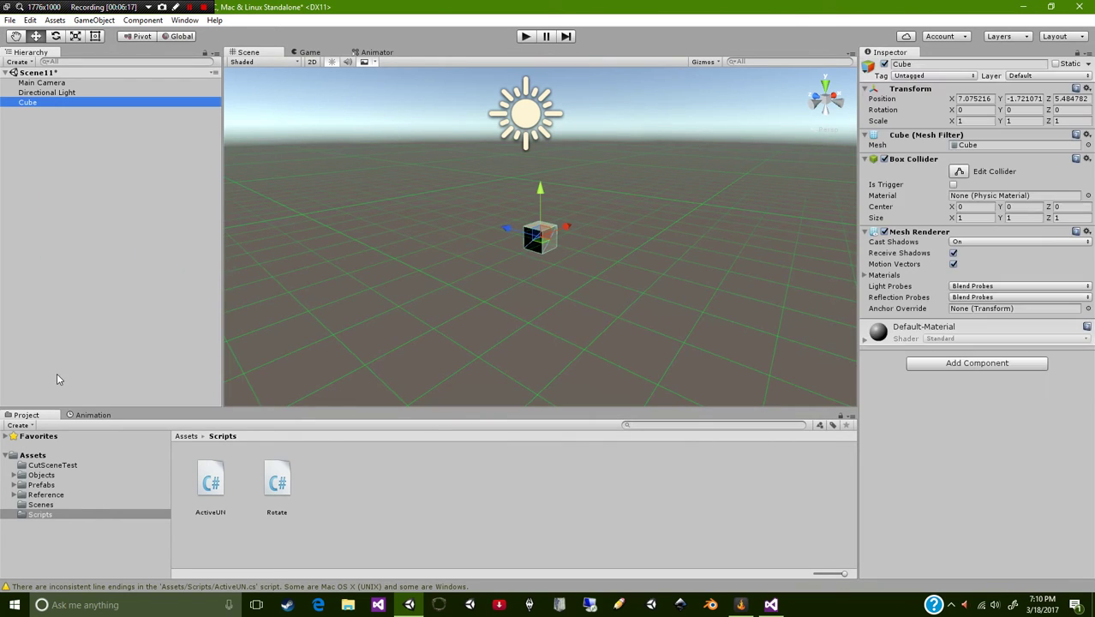
Step: Browse the Assets subfolders and open the Reference folder
scroll(537, 295, up, 2)
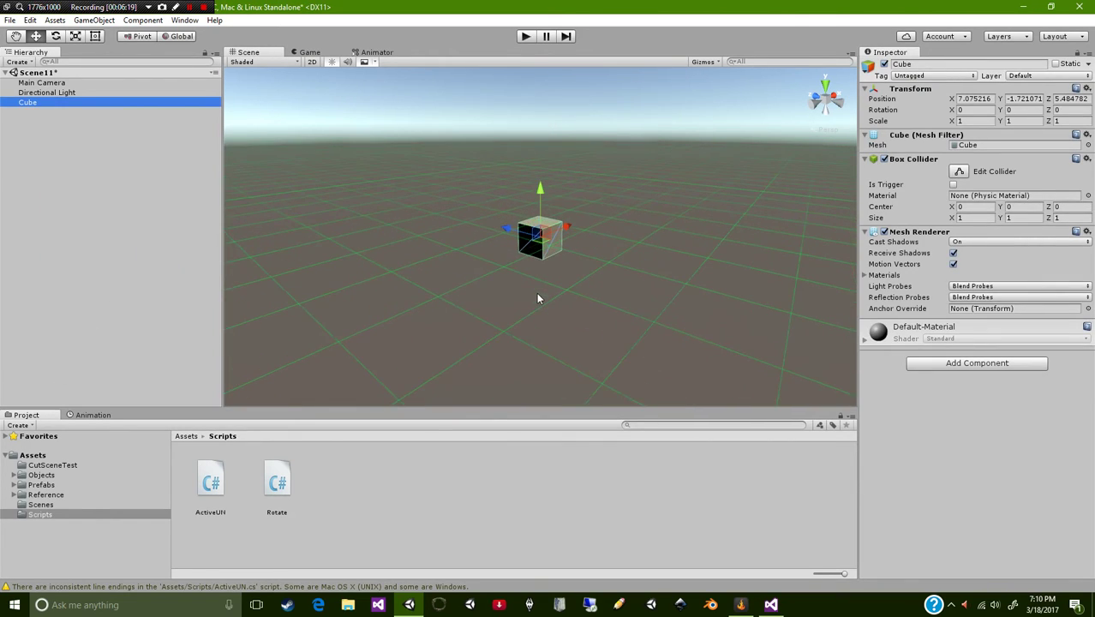
click(36, 455)
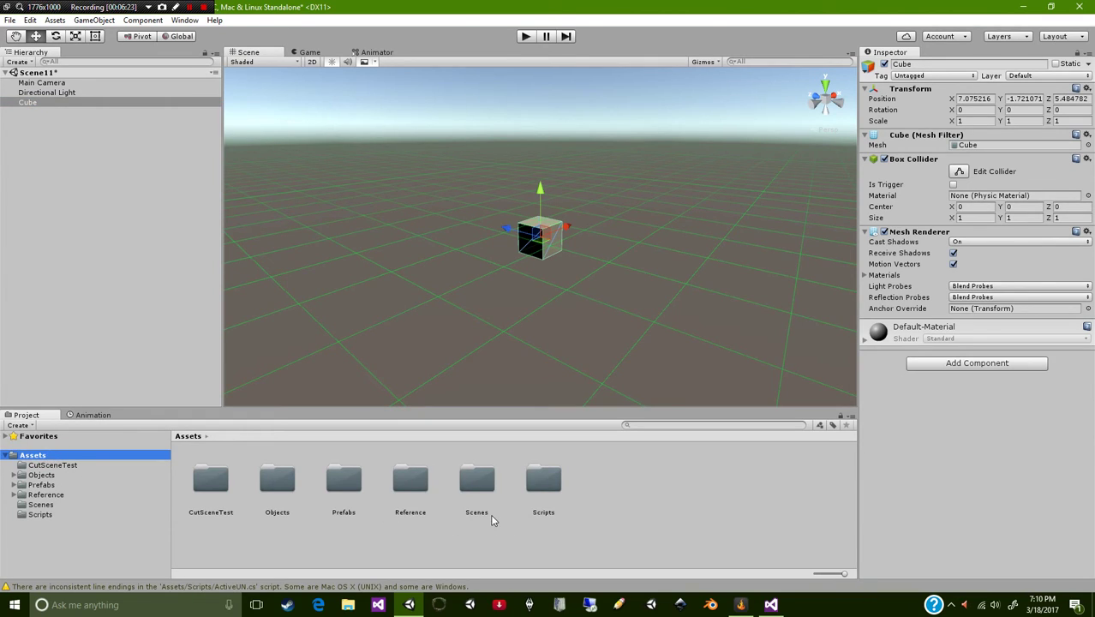
click(43, 496)
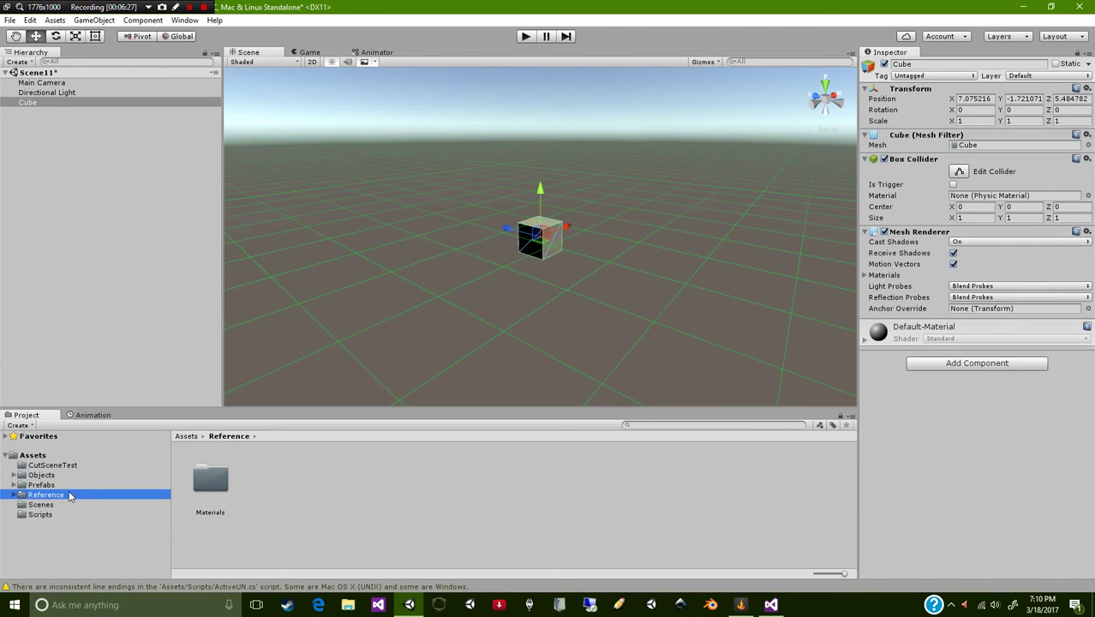
click(60, 485)
click(48, 486)
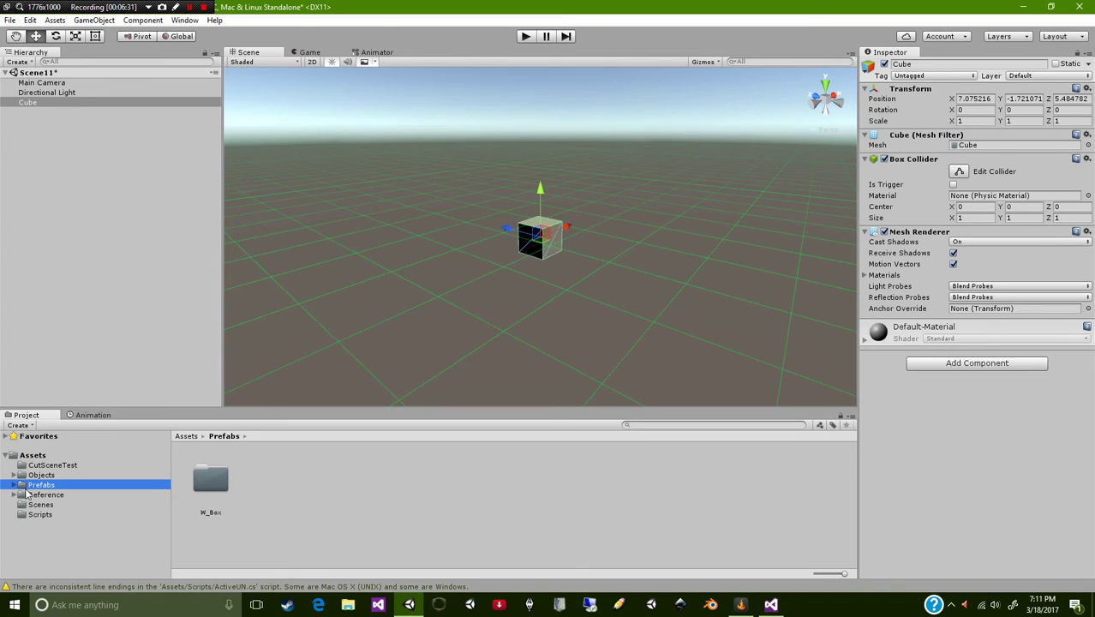
click(17, 495)
Step: Make a 'Random Animations' folder in Reference, open it, and select the Cube
right_click(346, 494)
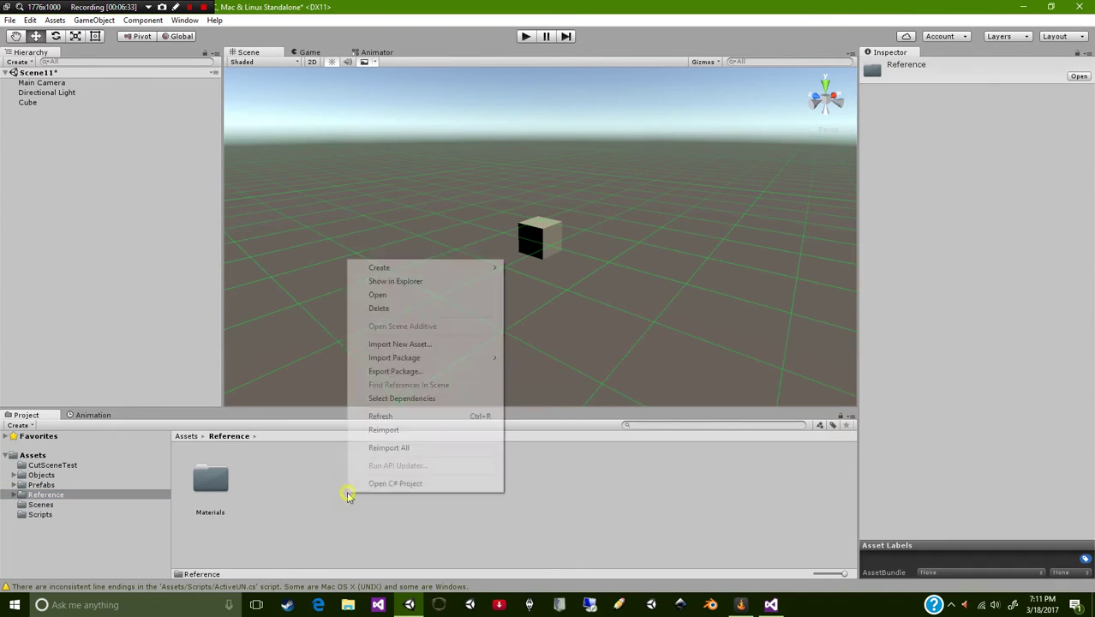
mouse_move(424, 267)
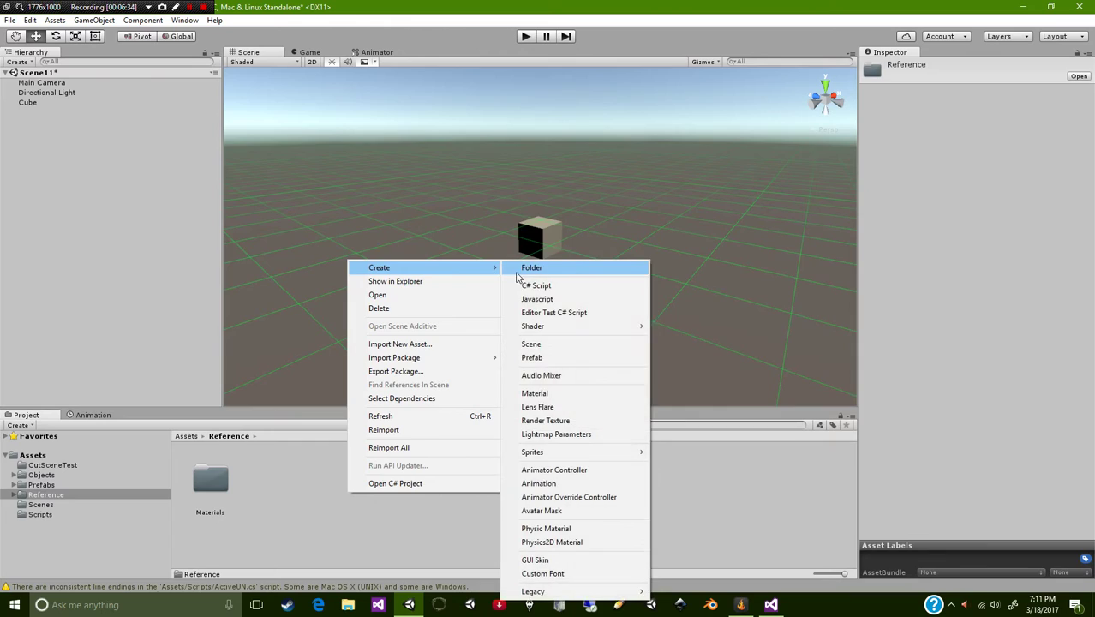
click(518, 269)
text(R)
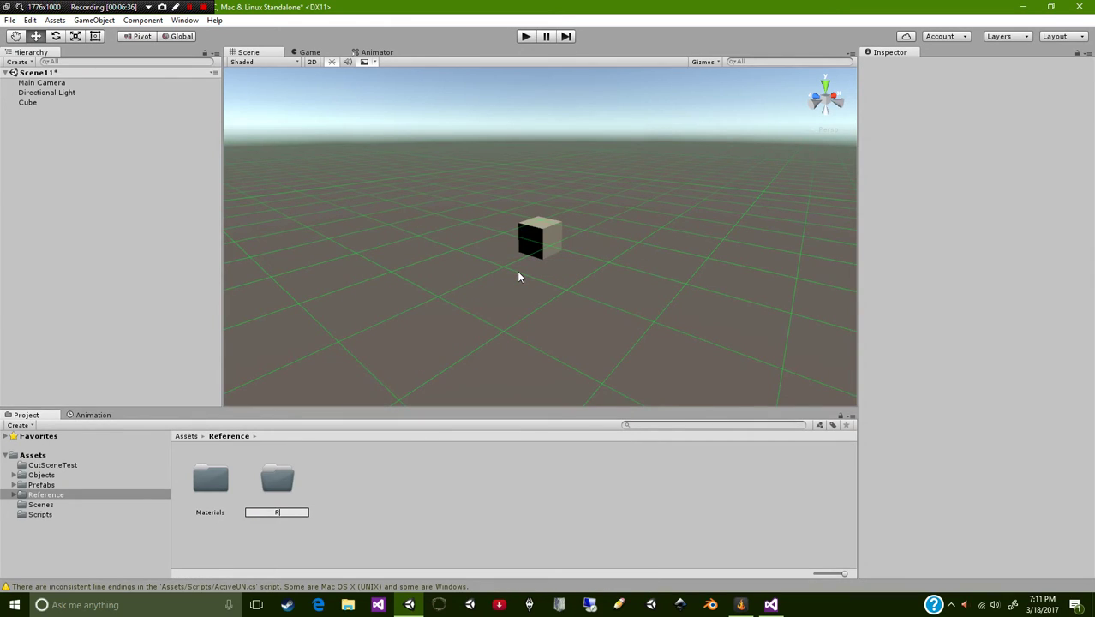
text(andom Anima)
text(tions)
key(Return)
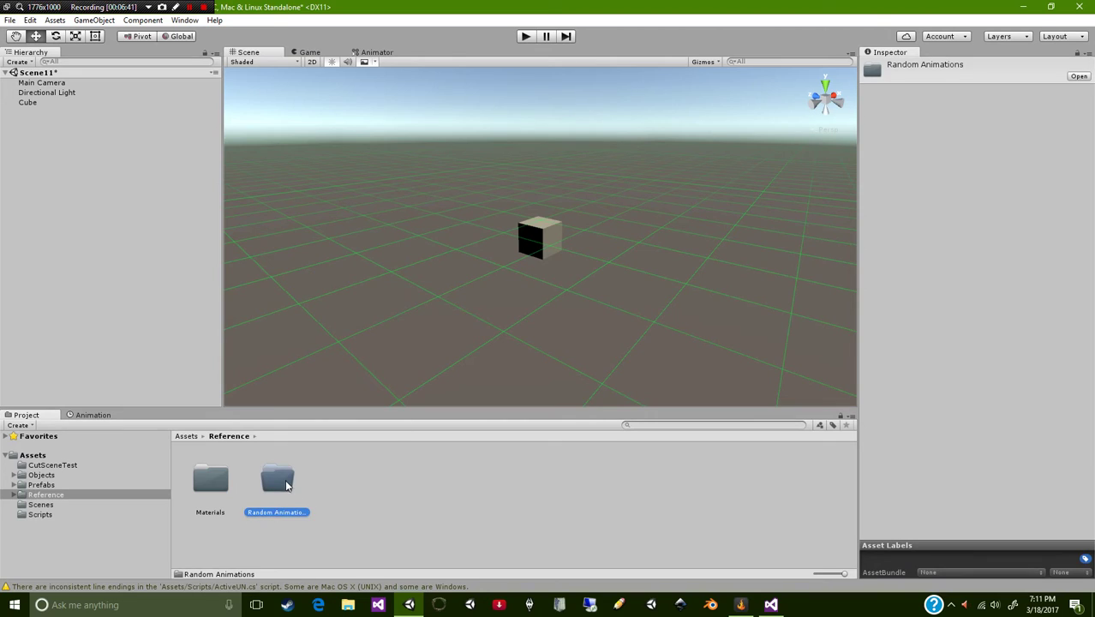
double_click(286, 485)
right_click(284, 479)
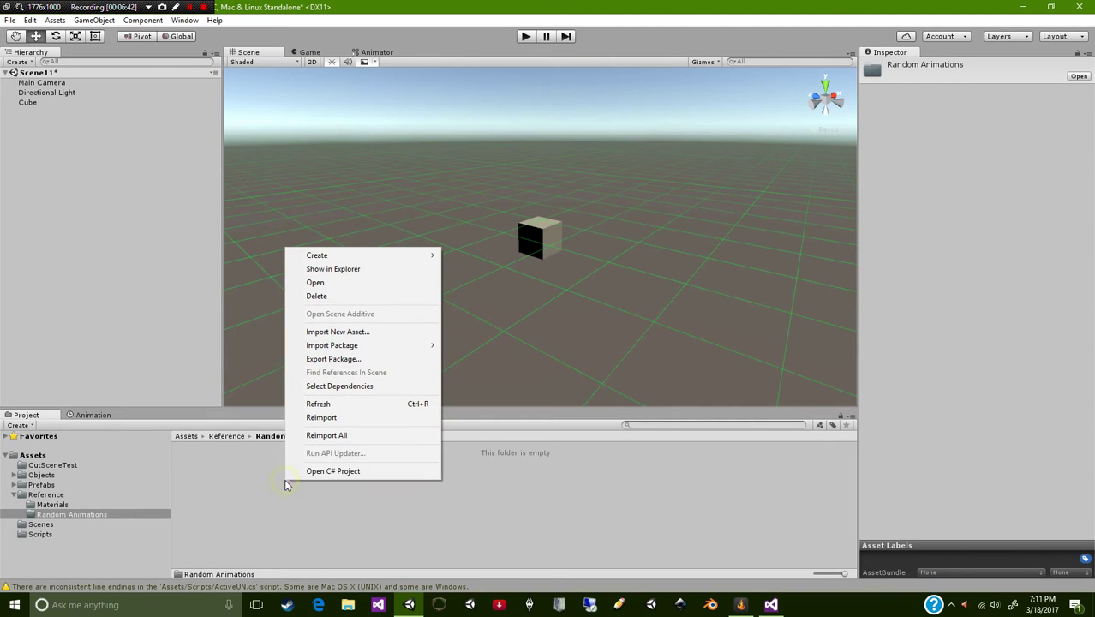
click(28, 102)
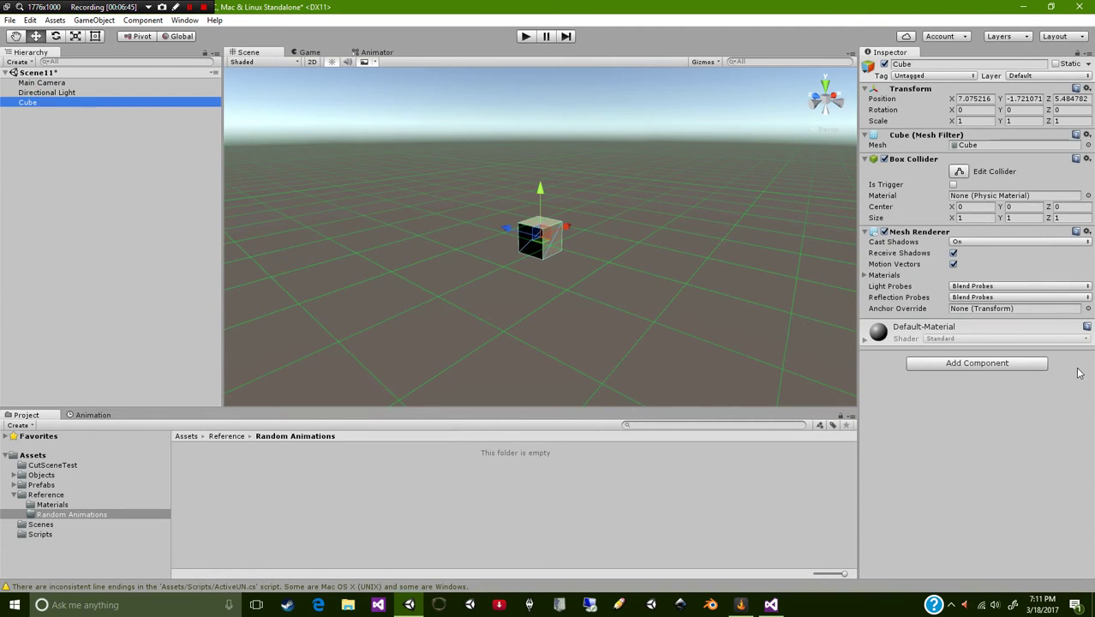
Step: In the Animation tab, create a clip named float for the Cube
click(88, 415)
click(531, 518)
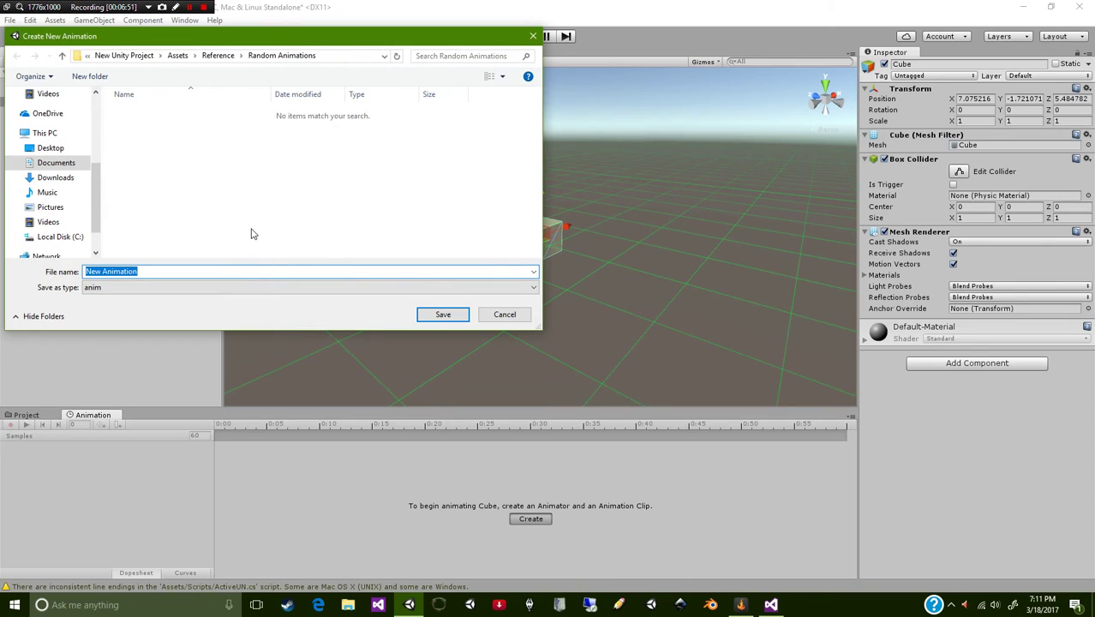
text(float)
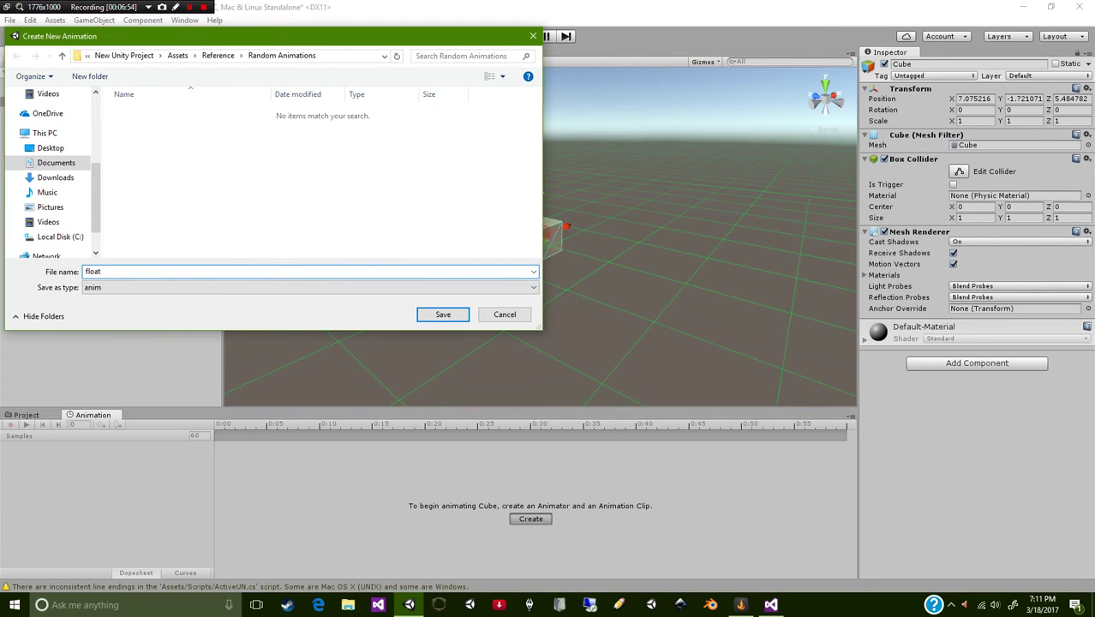
key(Return)
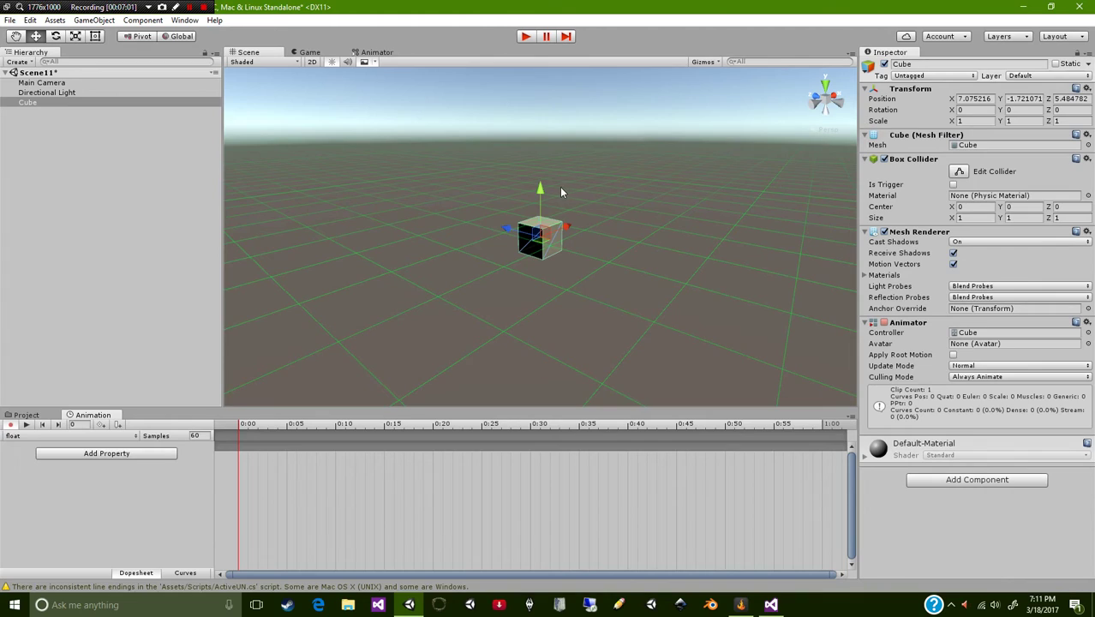
Step: Key the Cube's Position at the clip start with X, Y, Z at 0, then scrub to frame 30
drag(540, 187, 545, 185)
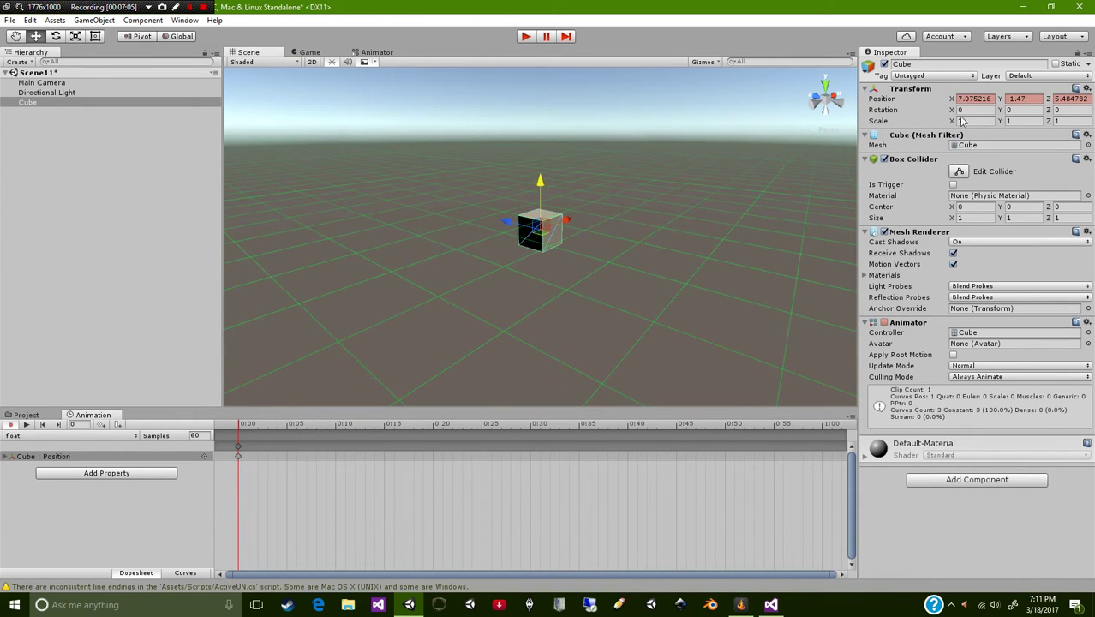
click(1086, 89)
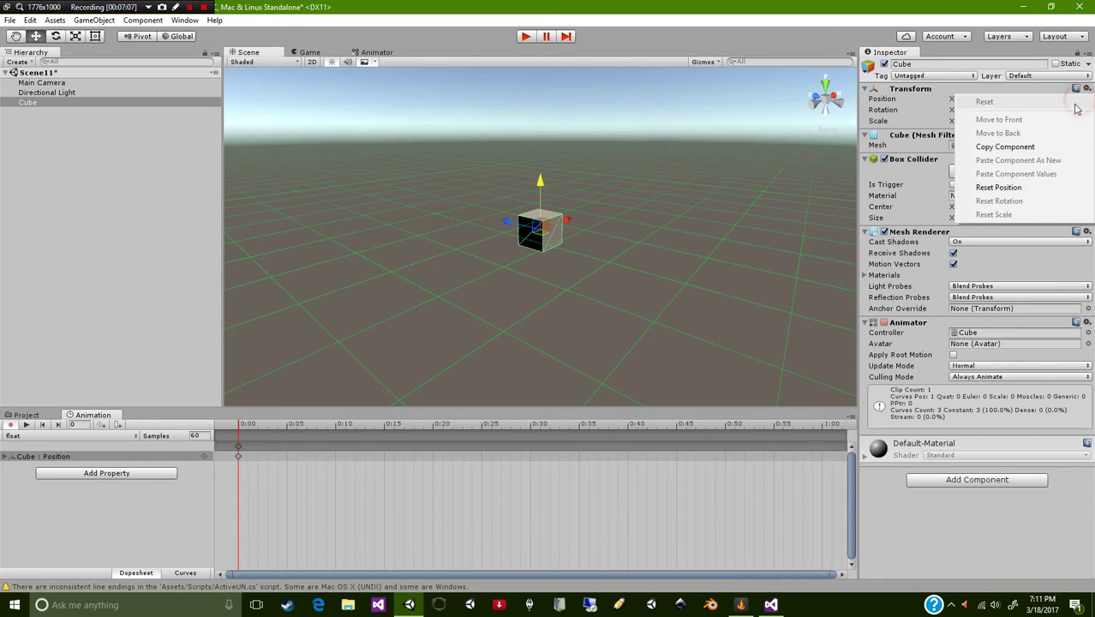
click(911, 96)
click(974, 99)
text(0)
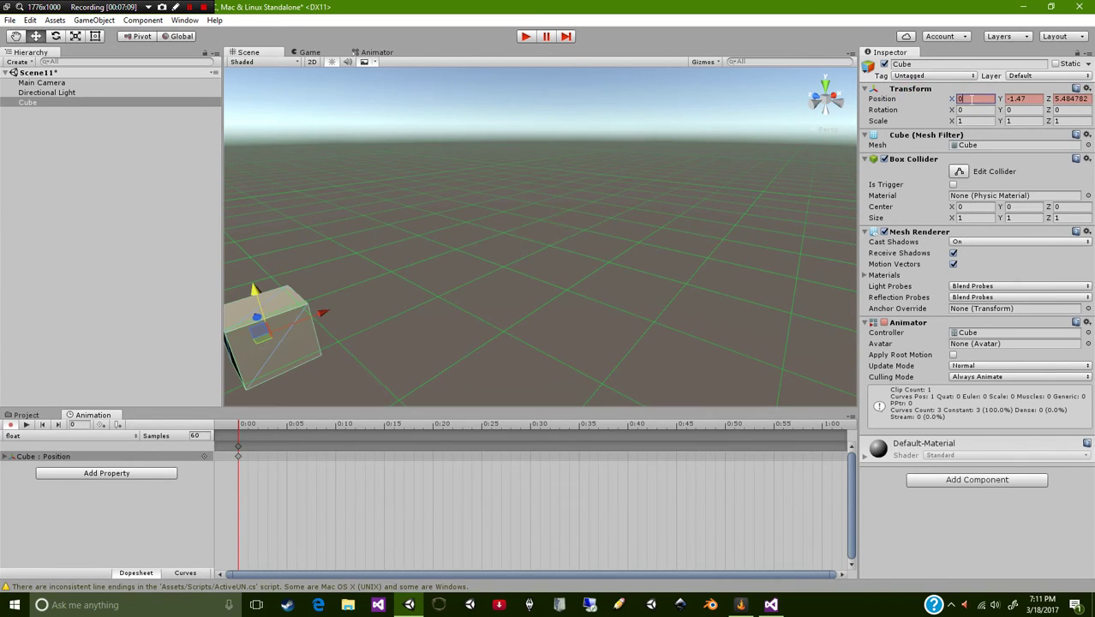
click(1020, 98)
text(0)
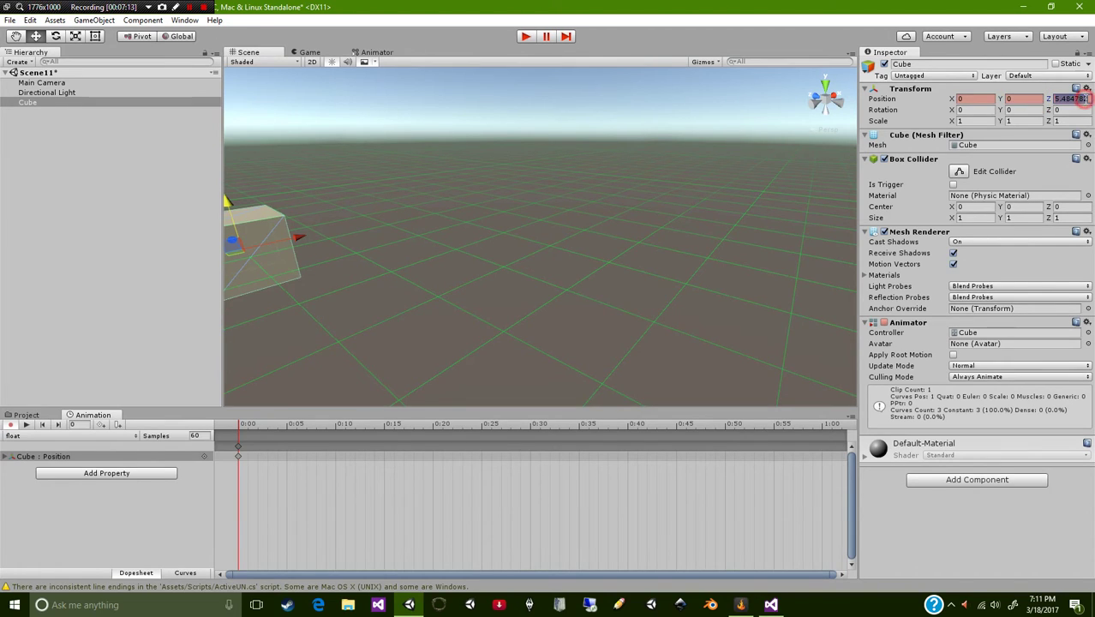
text(0f)
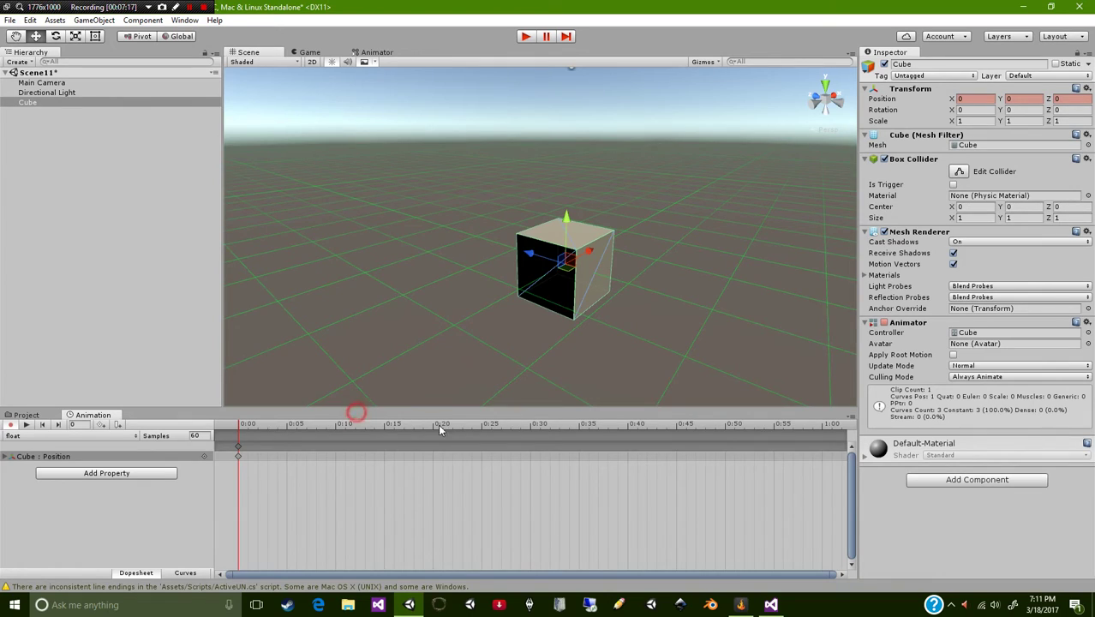
drag(470, 423, 530, 423)
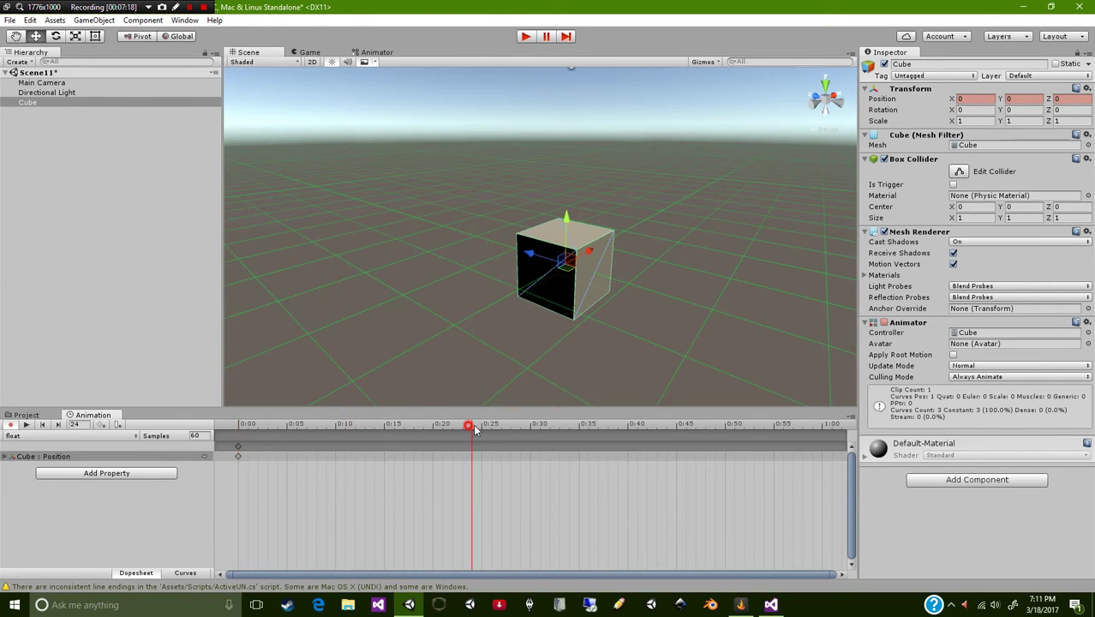
Step: Key the Cube rising to Y 0.75 at frame 8
click(986, 99)
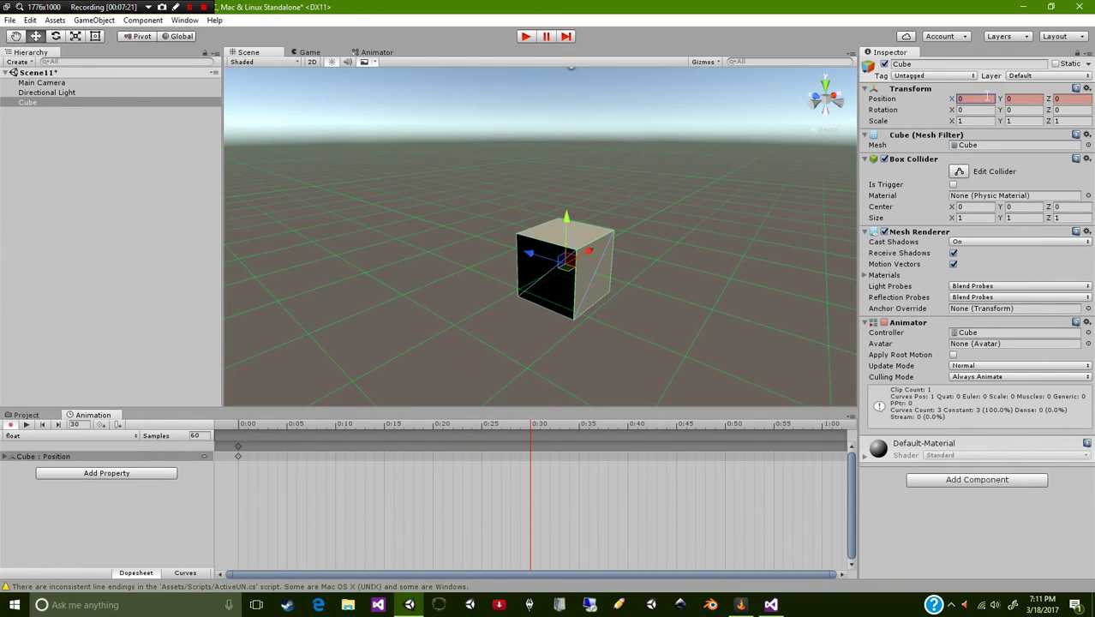
click(1018, 100)
click(1064, 100)
click(383, 426)
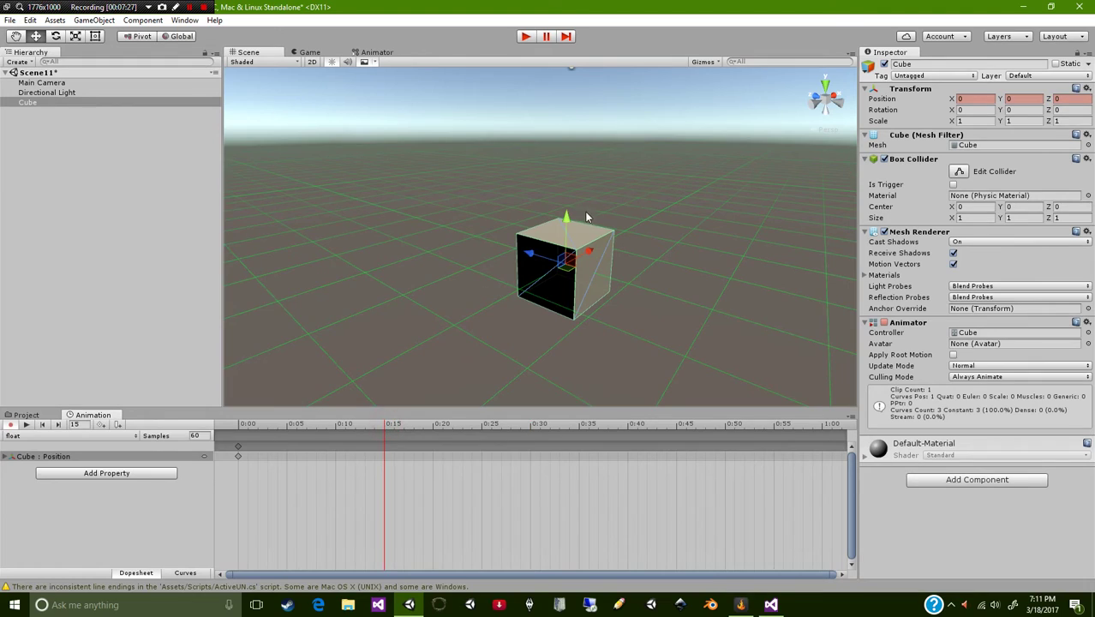
drag(336, 428, 313, 432)
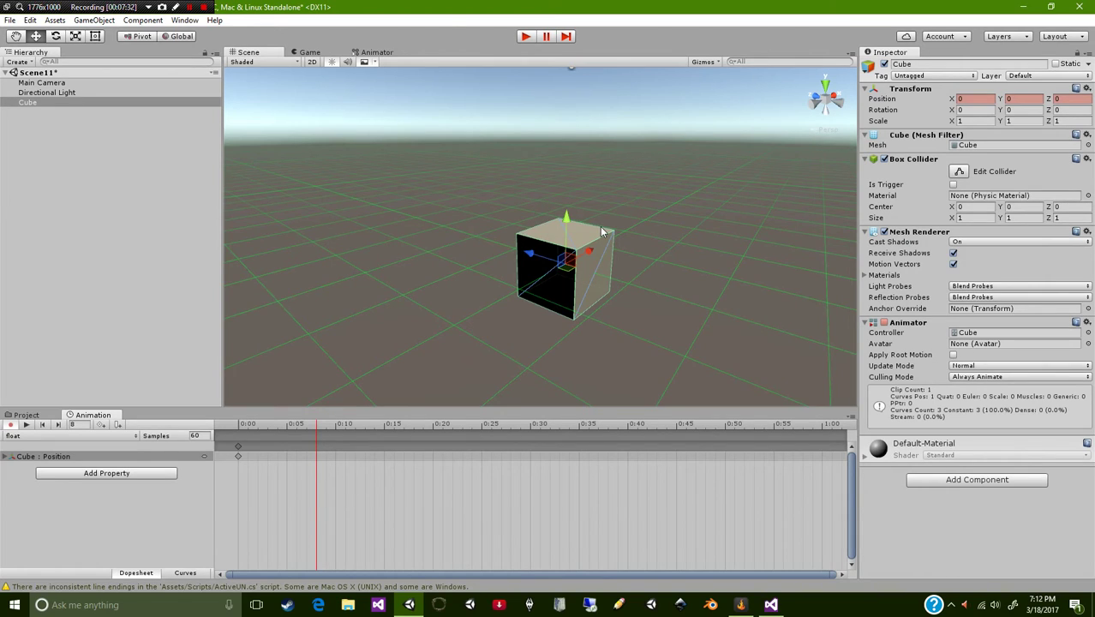
drag(566, 226, 570, 174)
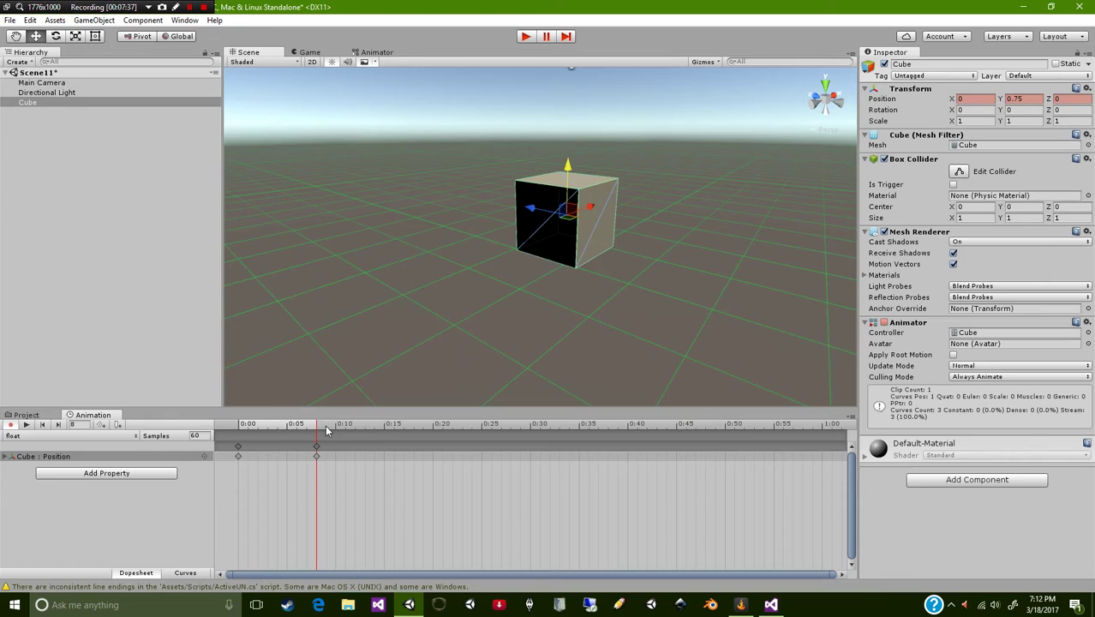
Step: Key Y -0.75 at frame 22 and Y 0 at frame 30, then preview the float
drag(325, 431, 453, 433)
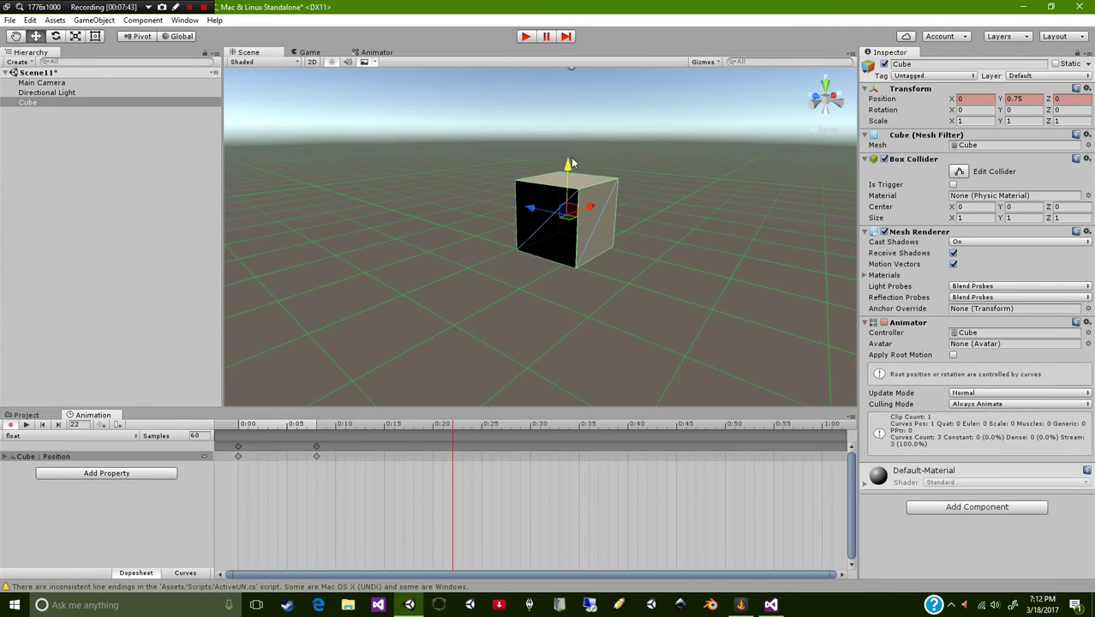
drag(572, 162, 563, 261)
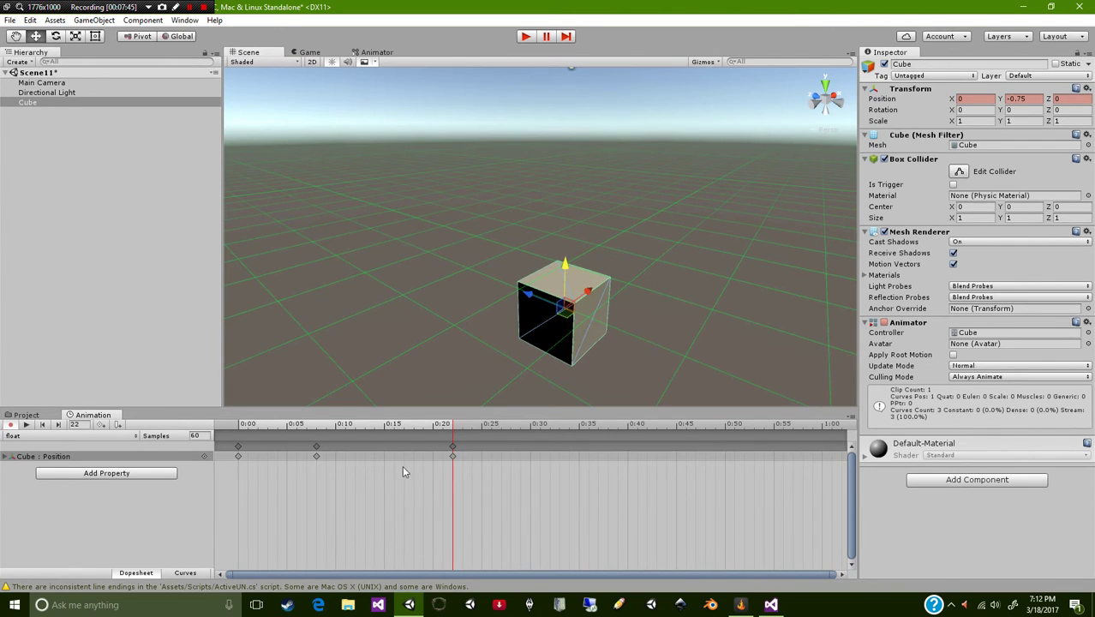
drag(449, 425, 535, 427)
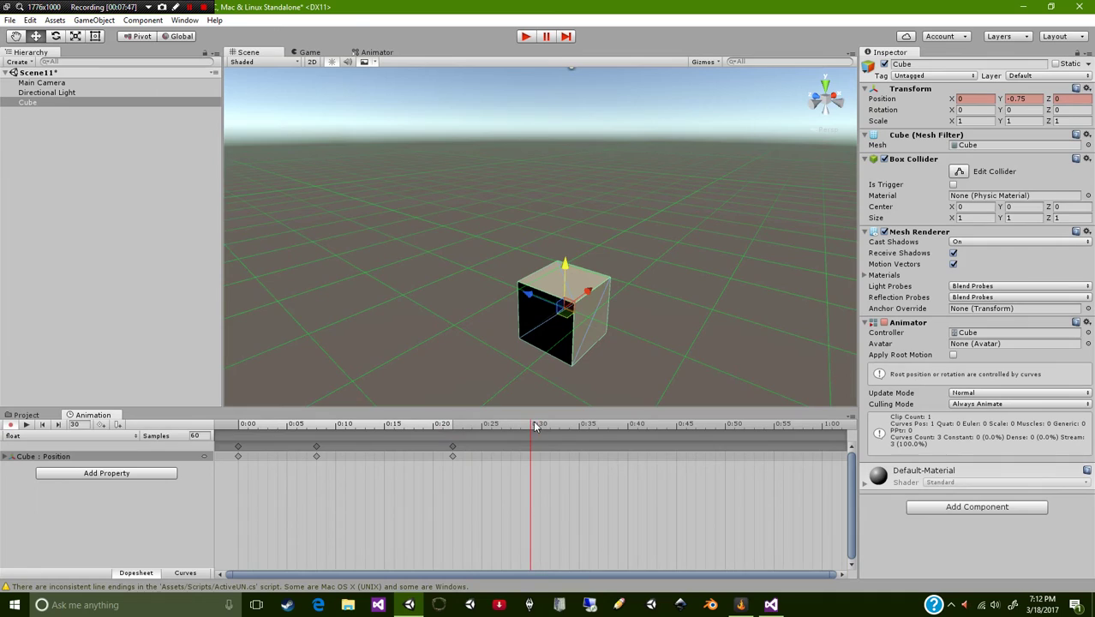
click(1033, 99)
text(0)
key(Return)
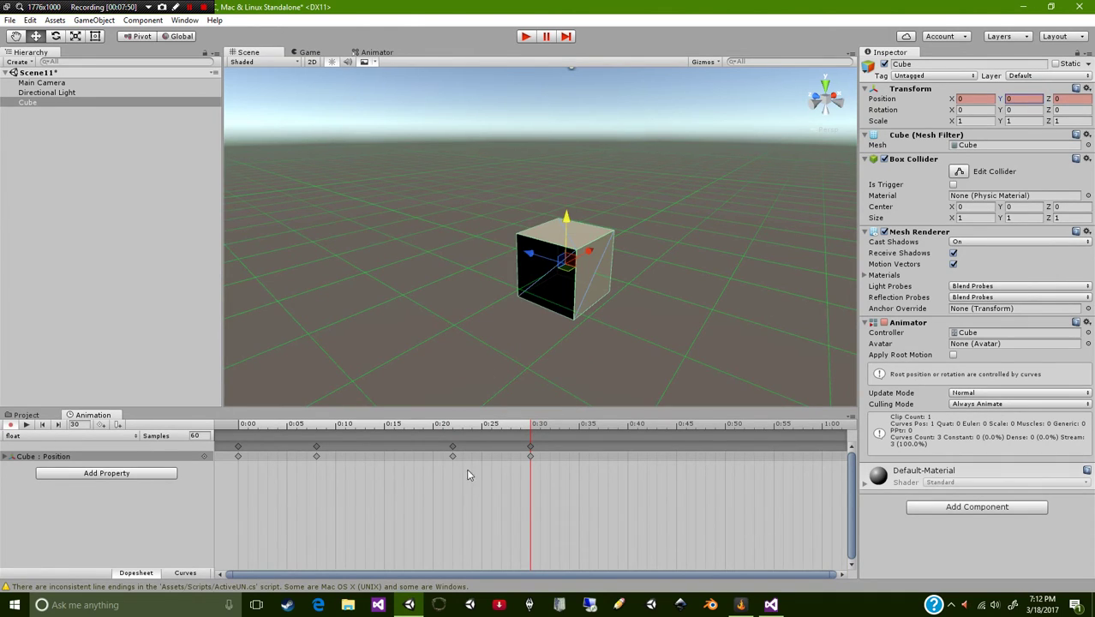
drag(531, 425, 422, 425)
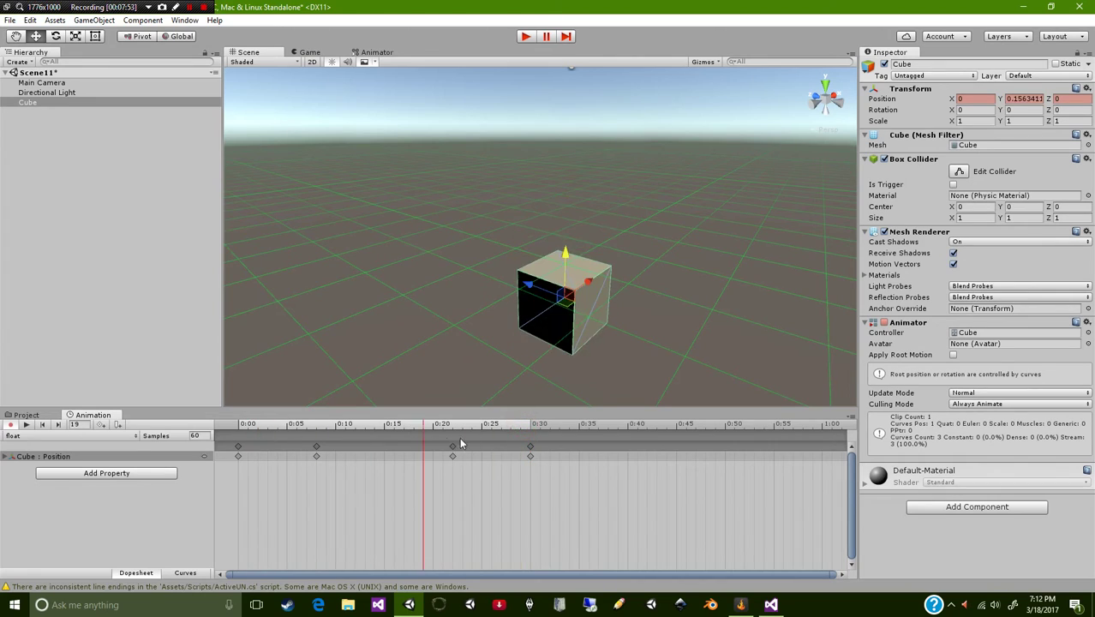
key(space)
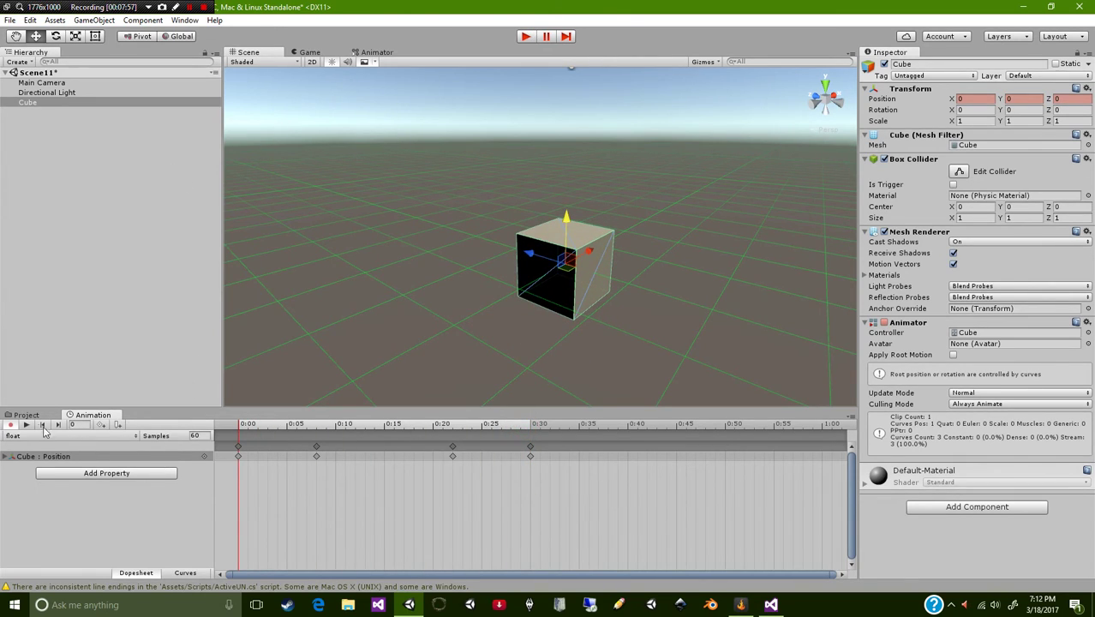
Step: Open the Scripts folder, add ActiveUN to the Cube, then remove that component again
click(25, 414)
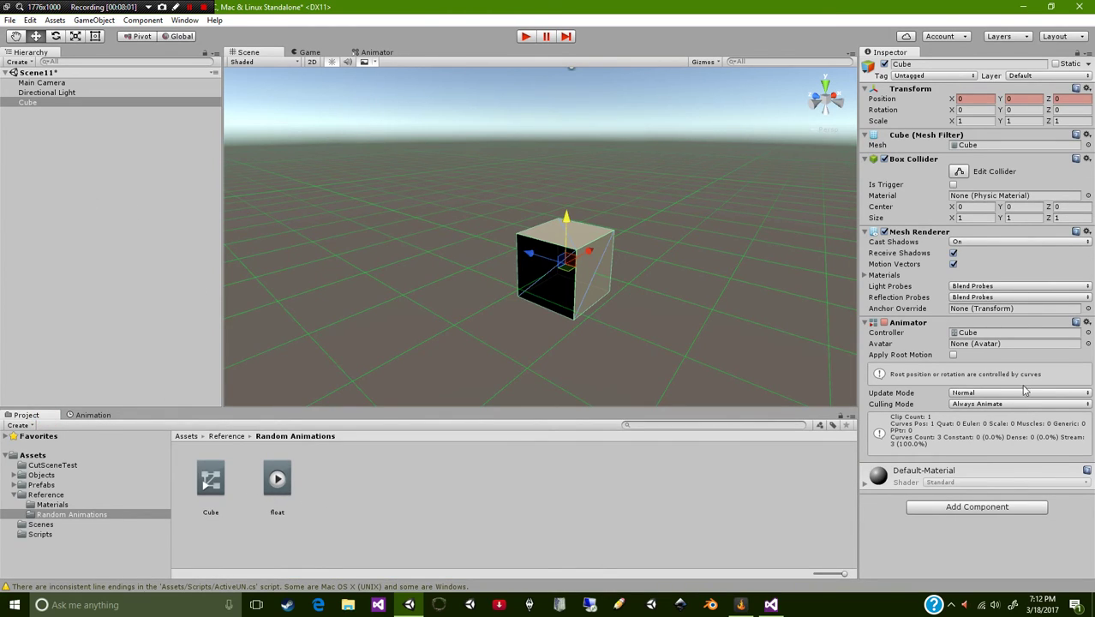
click(40, 534)
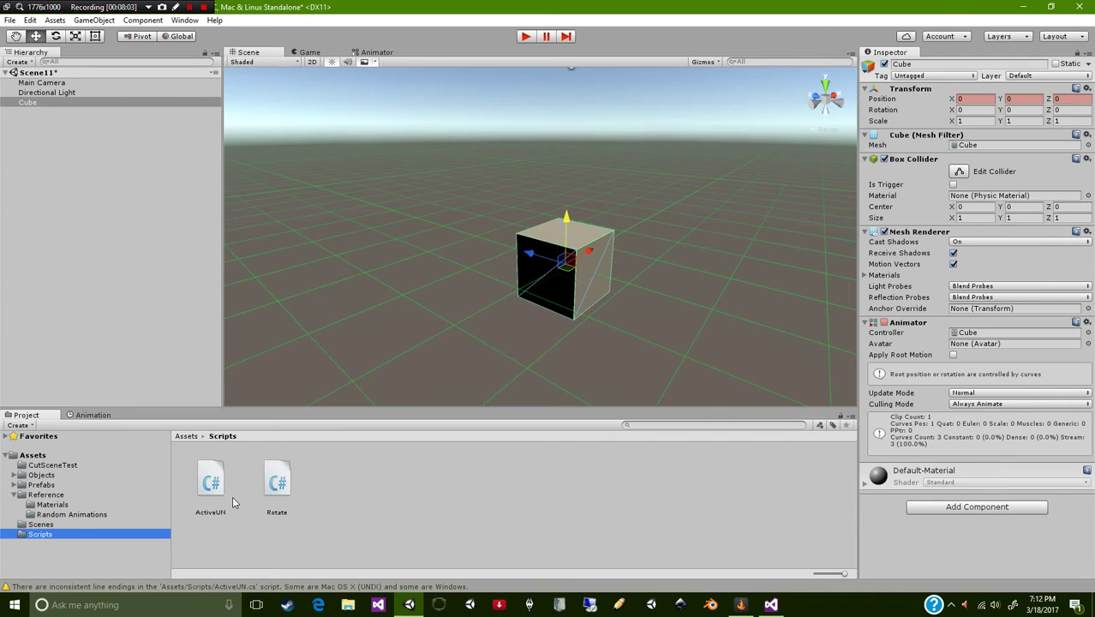
click(228, 490)
drag(228, 490, 951, 538)
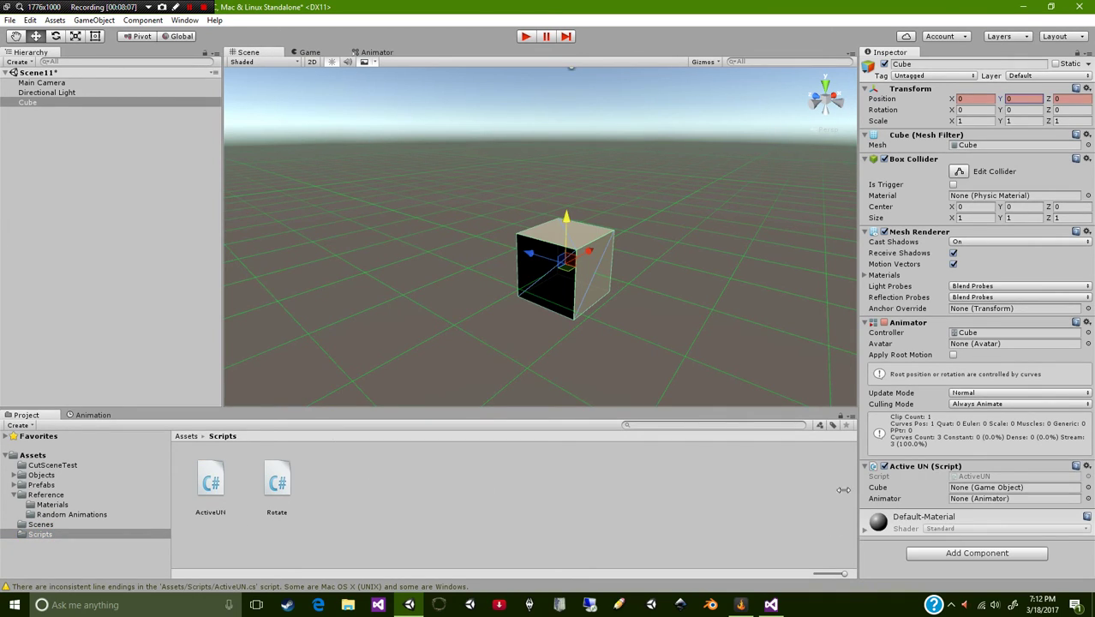
click(1087, 466)
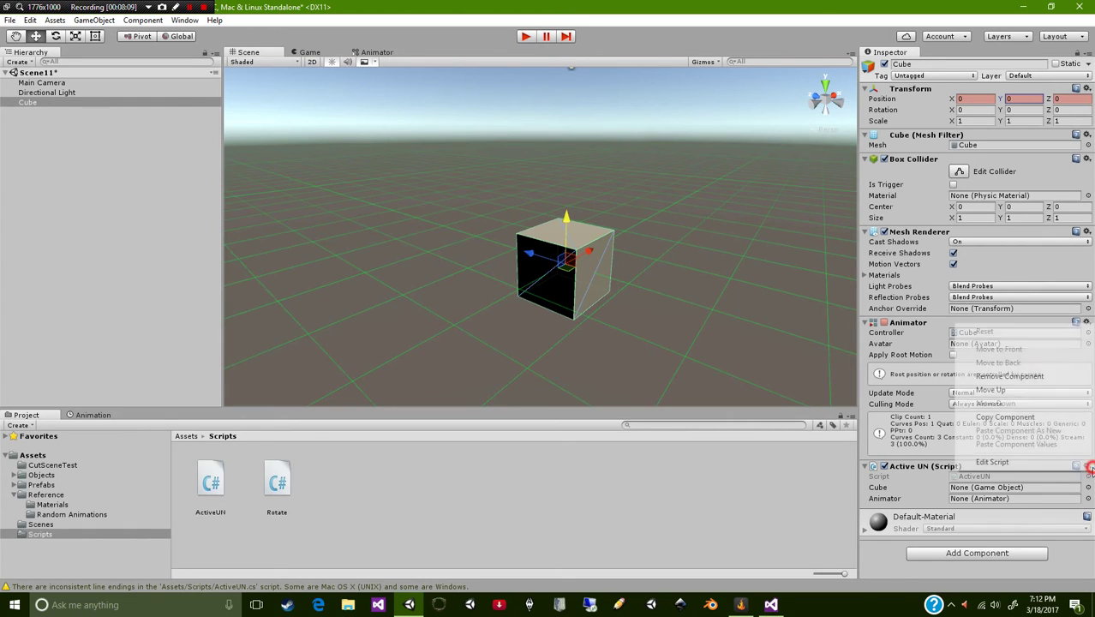
click(999, 377)
right_click(47, 137)
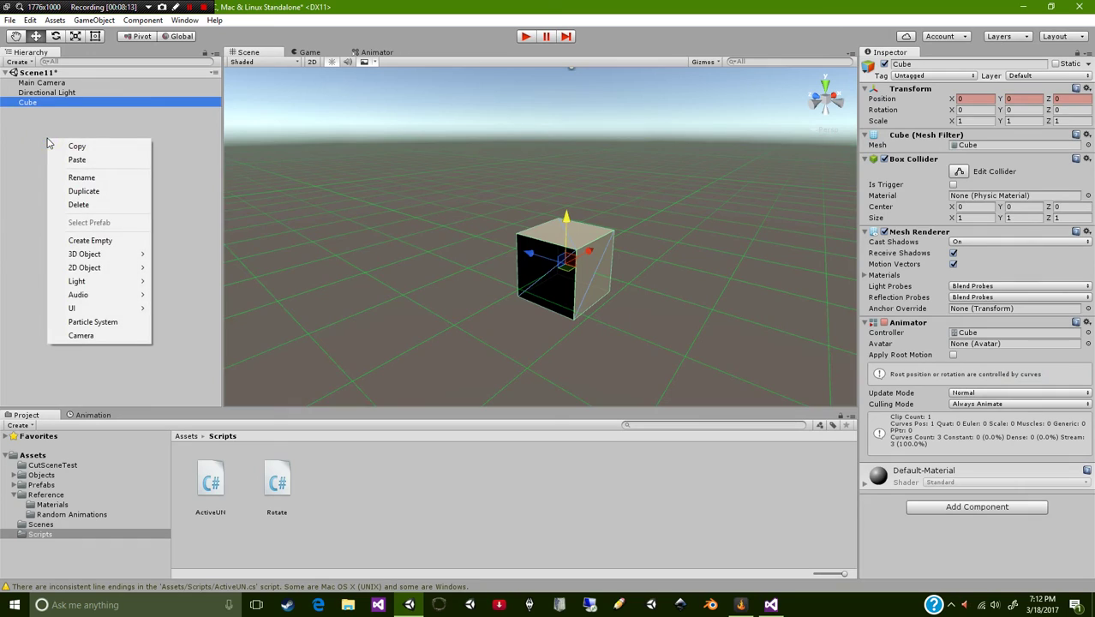
Step: Create an empty object in the Hierarchy and rename it GameManager
right_click(29, 129)
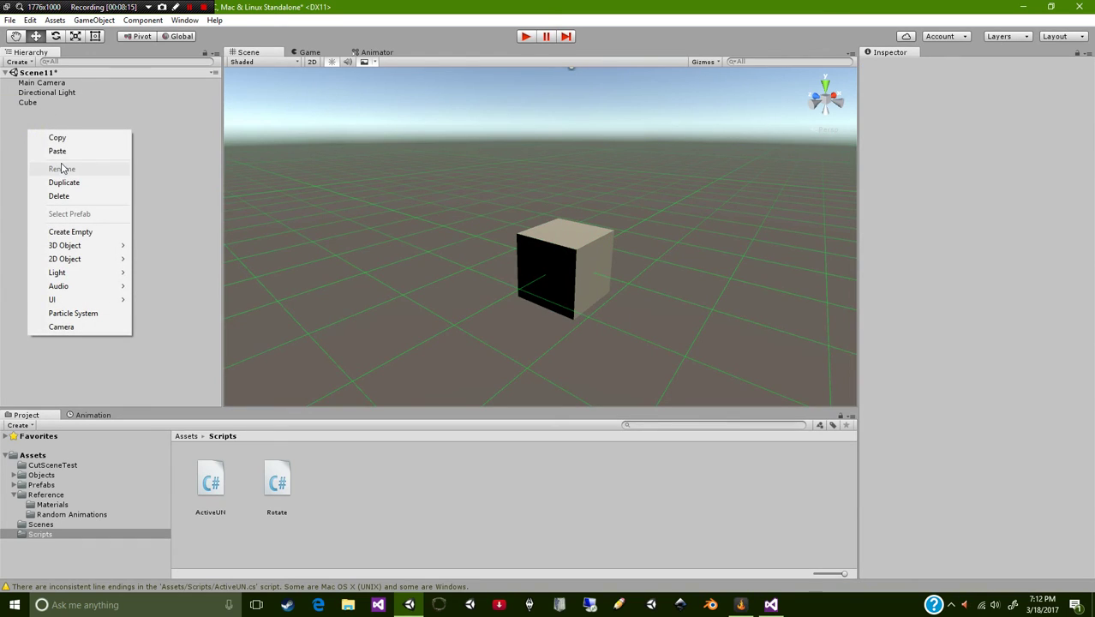
click(99, 233)
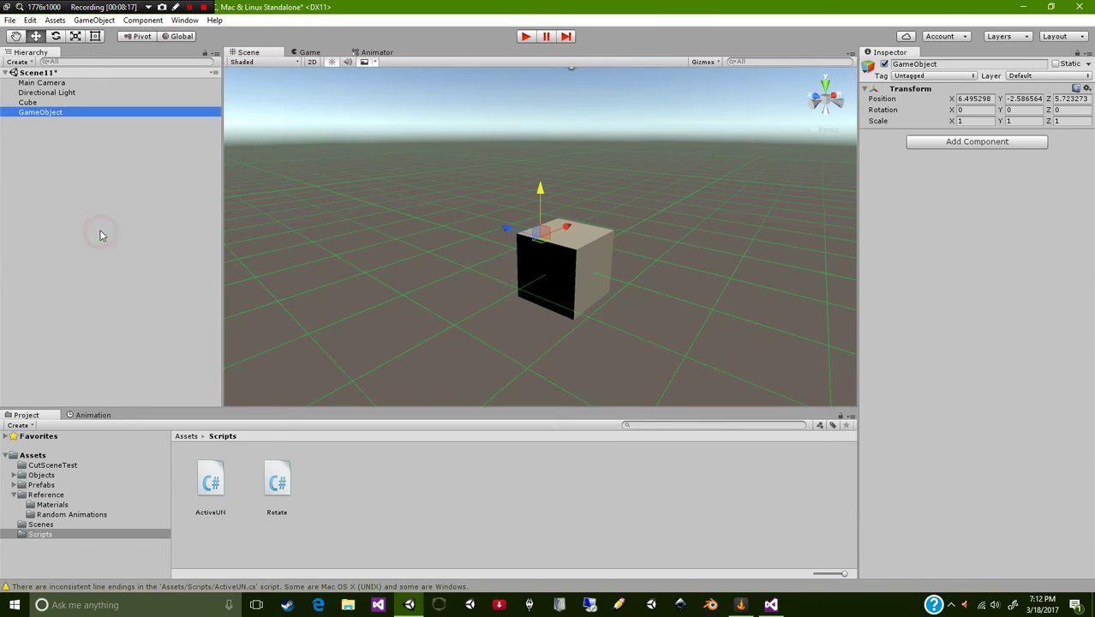
key(F2)
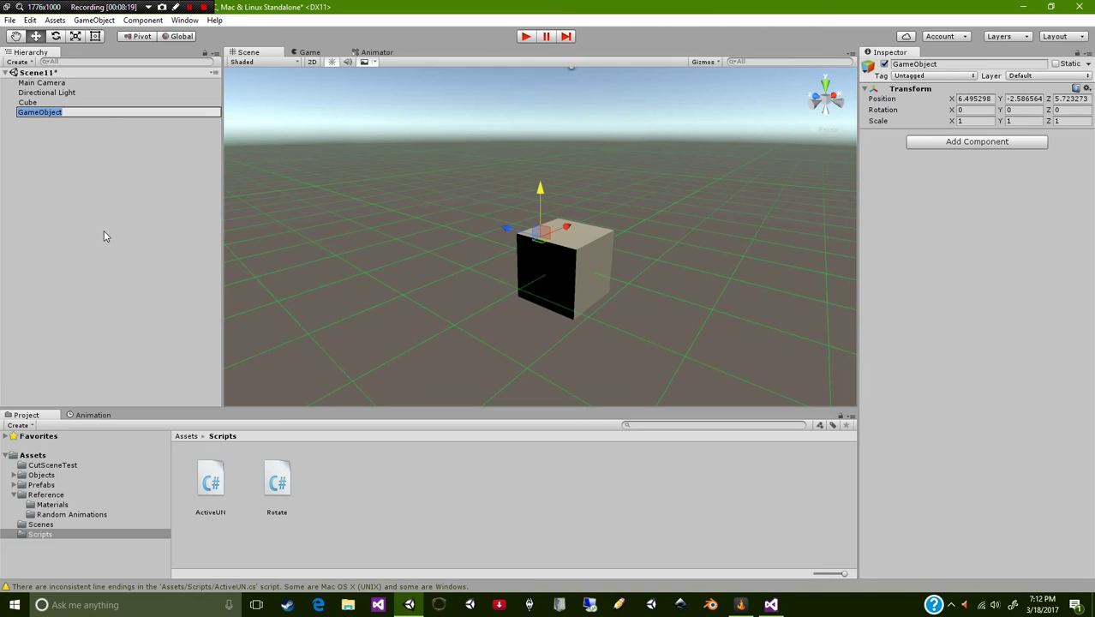
text(Ga)
text(meMana)
text(ger)
key(Return)
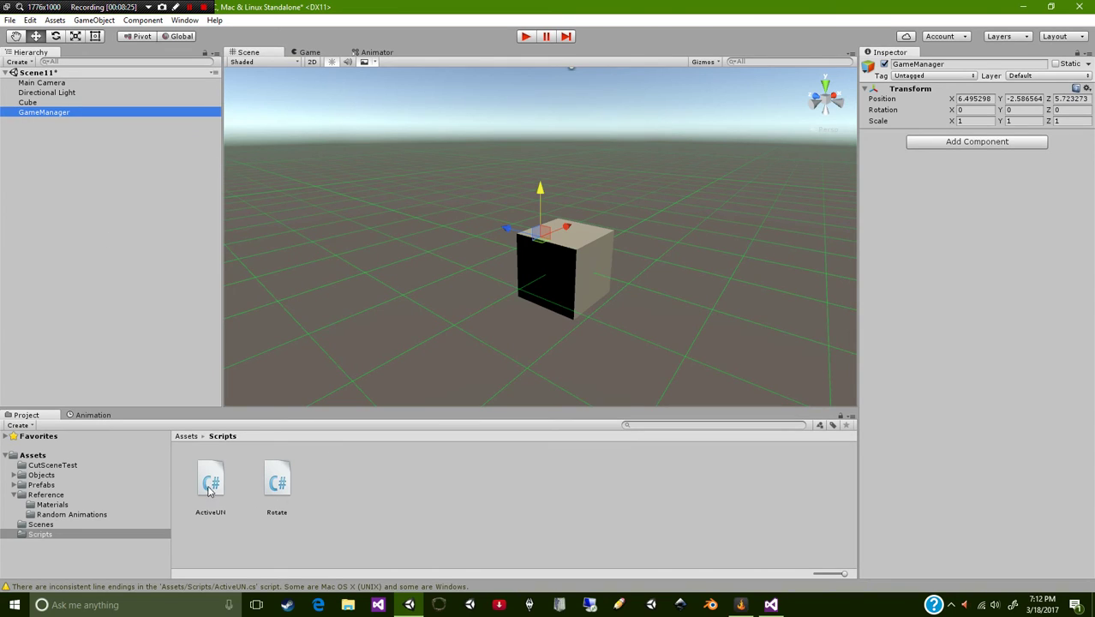
Step: Attach ActiveUN to GameManager and set its position to 0, 0, 0
drag(209, 490, 994, 291)
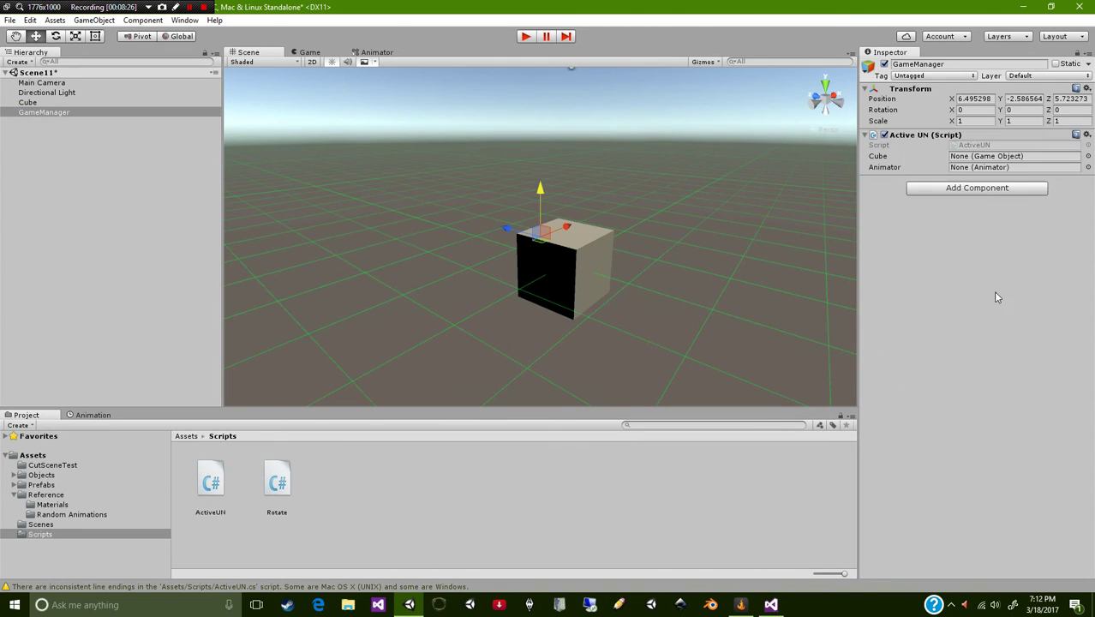
click(1087, 90)
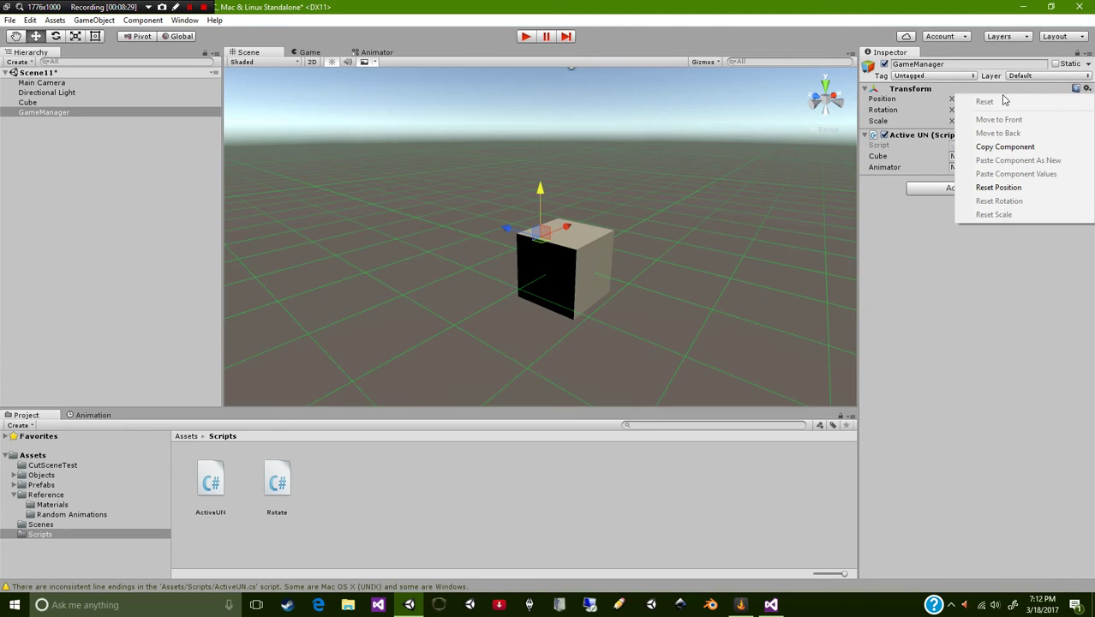
click(922, 101)
click(974, 98)
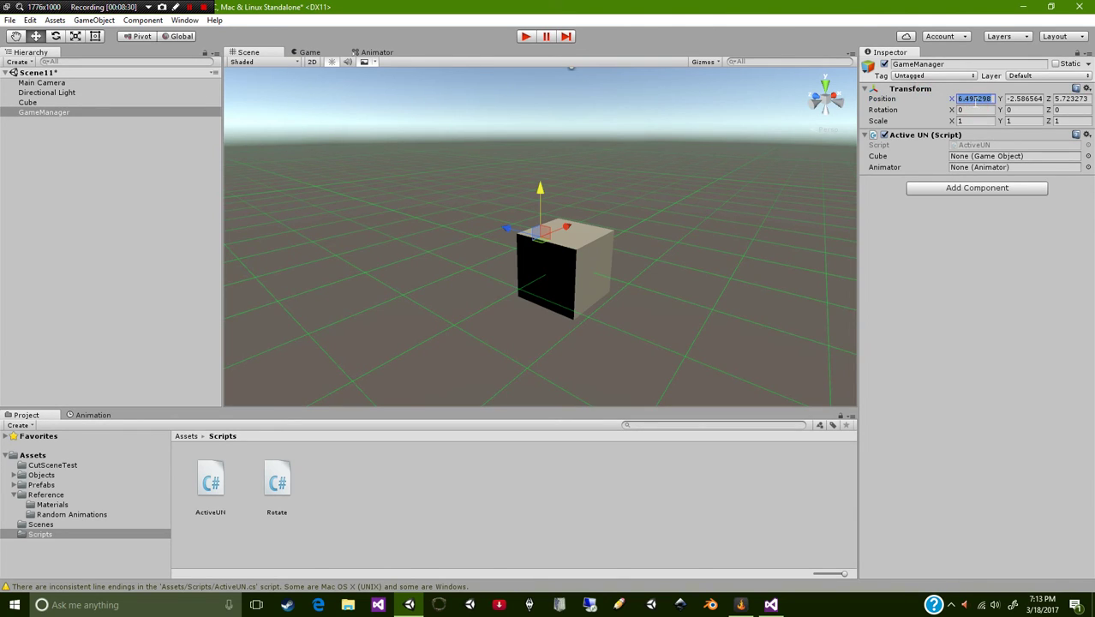
text(0)
click(1025, 99)
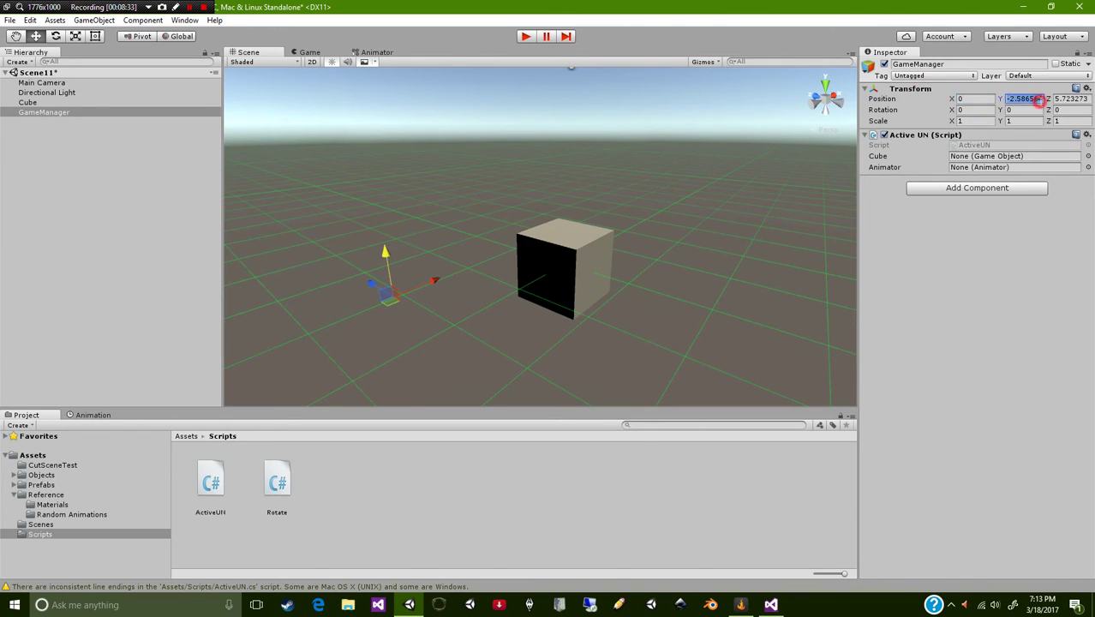
text(0)
click(1069, 98)
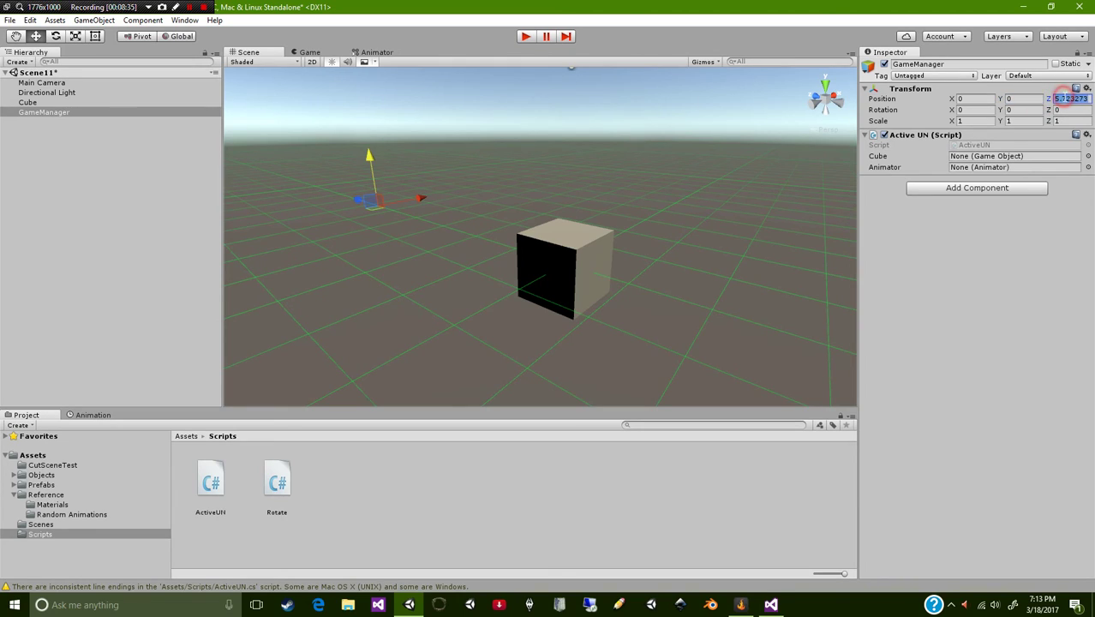
text(0)
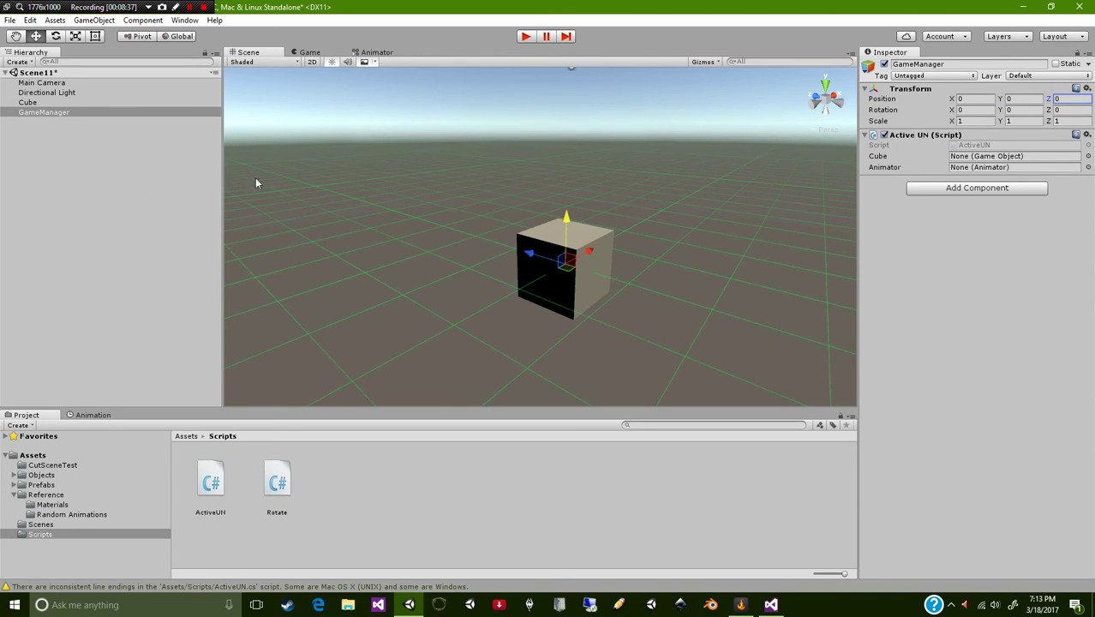
Step: Link the Cube to the Cube slot, then try the controller and float clip in Animator
mouse_move(29, 102)
mouse_down()
mouse_move(1002, 116)
mouse_move(973, 156)
mouse_up()
click(57, 515)
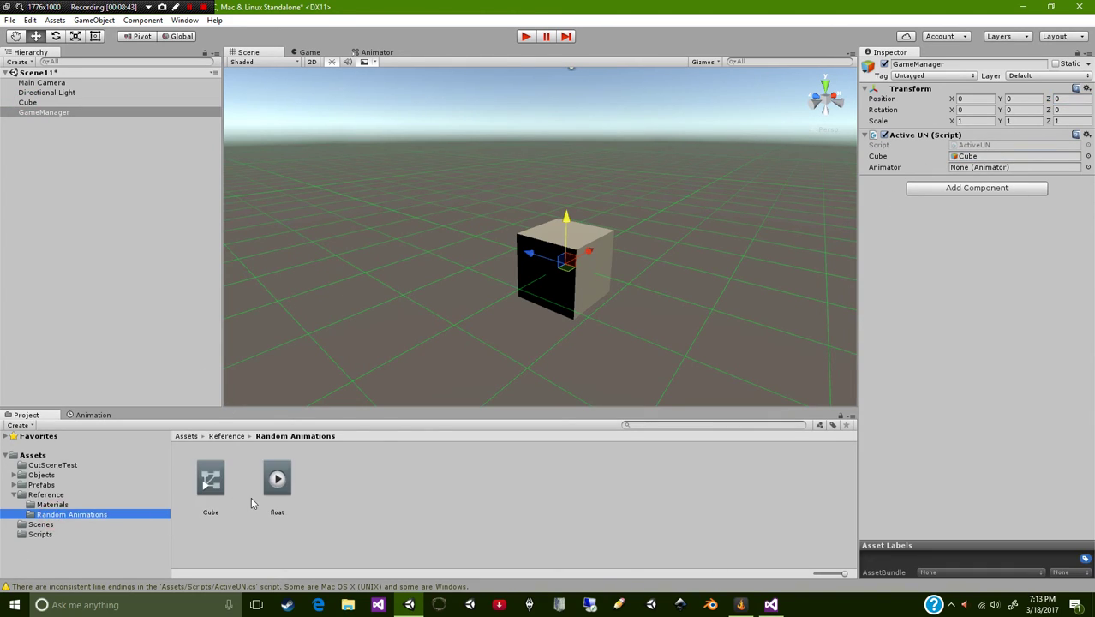
drag(216, 483, 971, 175)
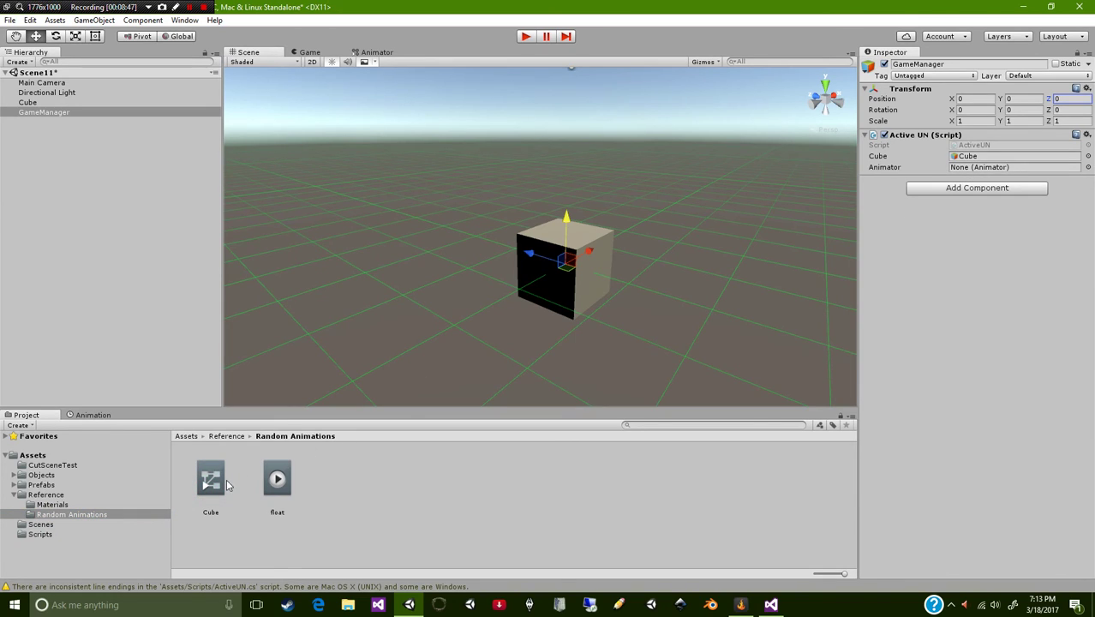
click(274, 487)
drag(274, 487, 966, 180)
Step: Add a Start method assigning animator = GetComponent<Animator>(); and save ActiveUN.cs
click(771, 605)
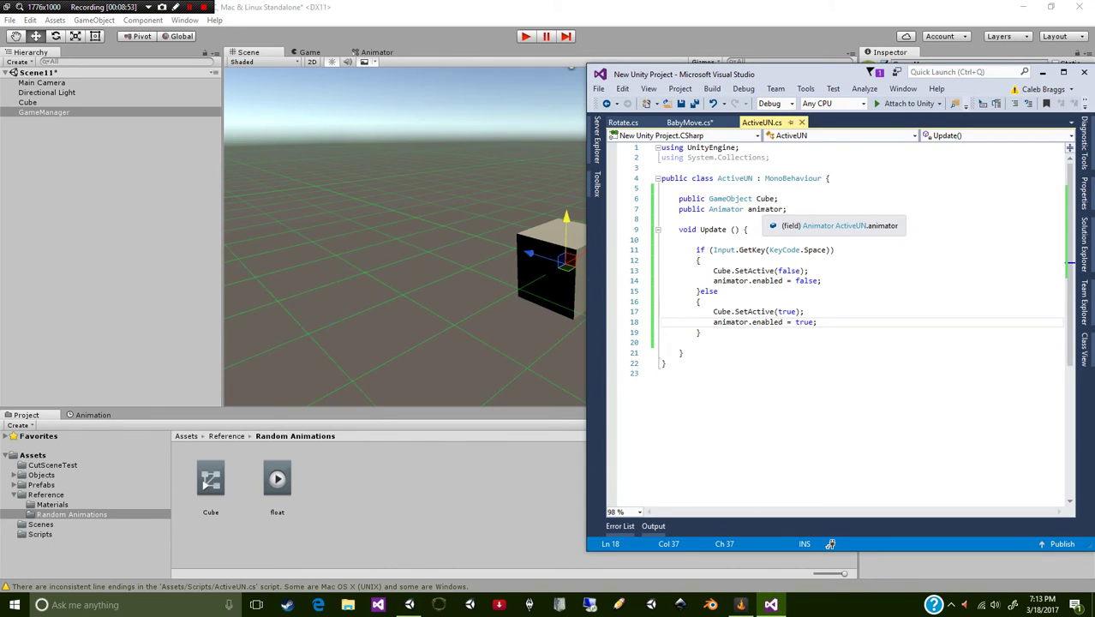
key(Up)
key(Up)
key(Up)
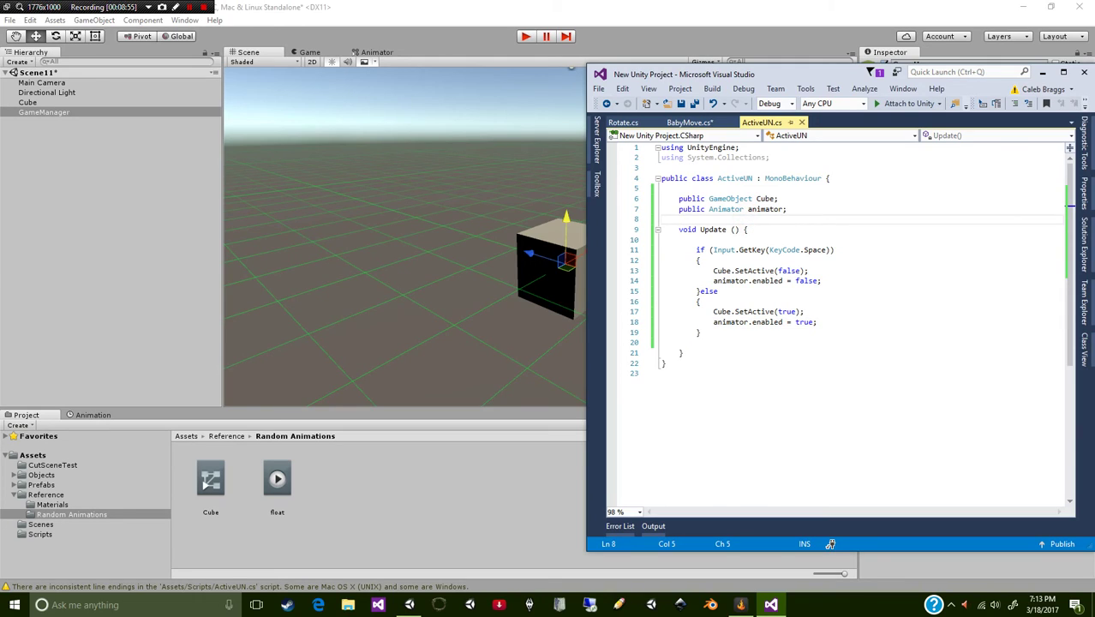
key(Return)
key(Return)
key(Up)
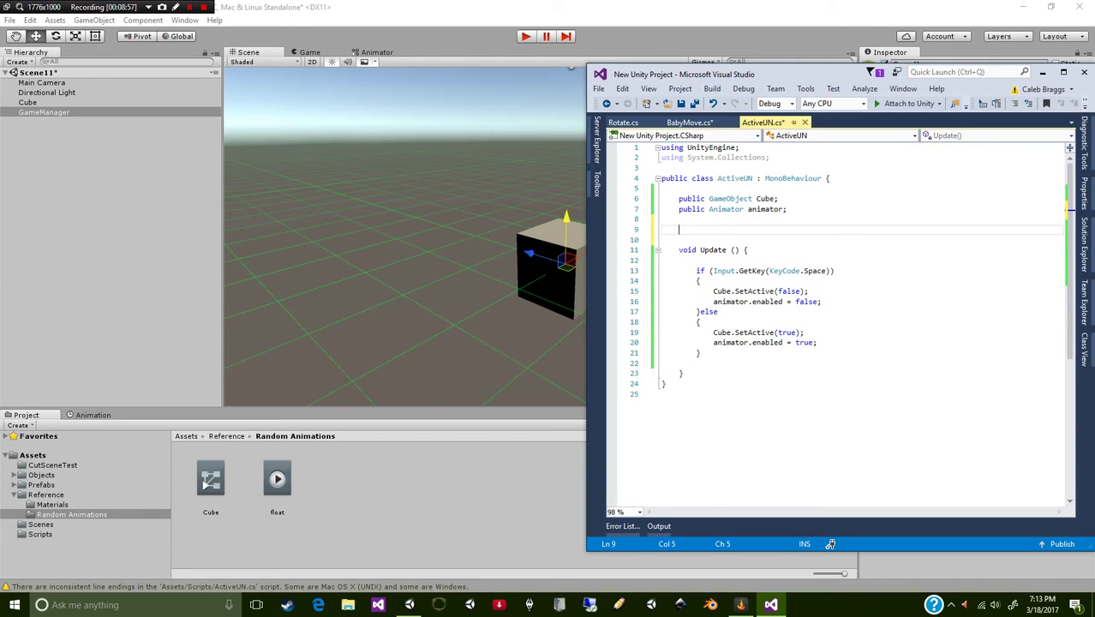
text(void)
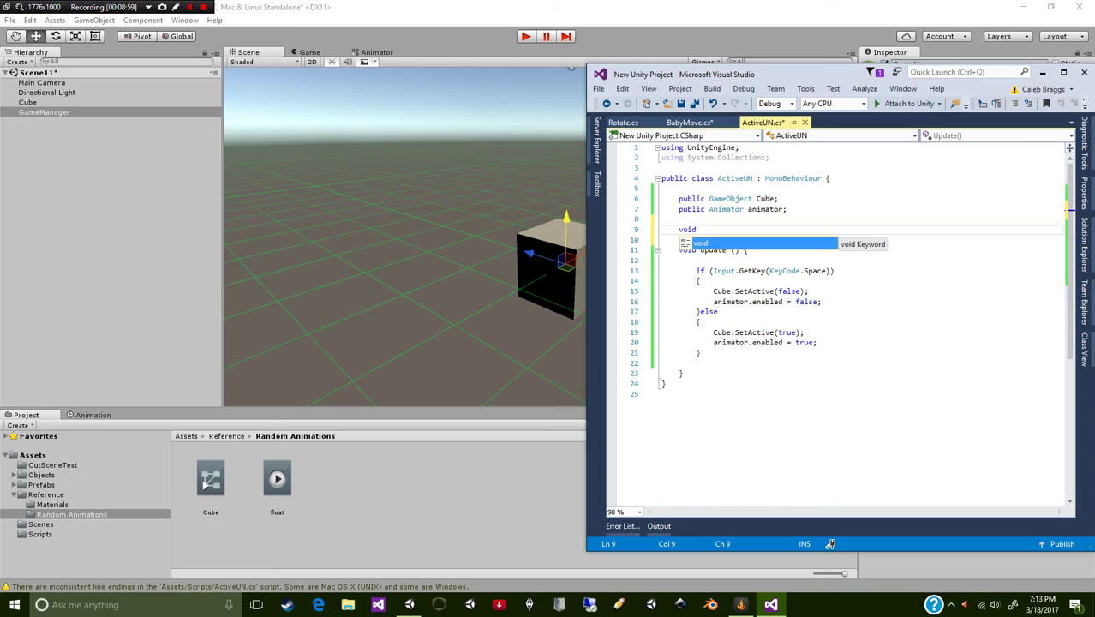
text( Start)
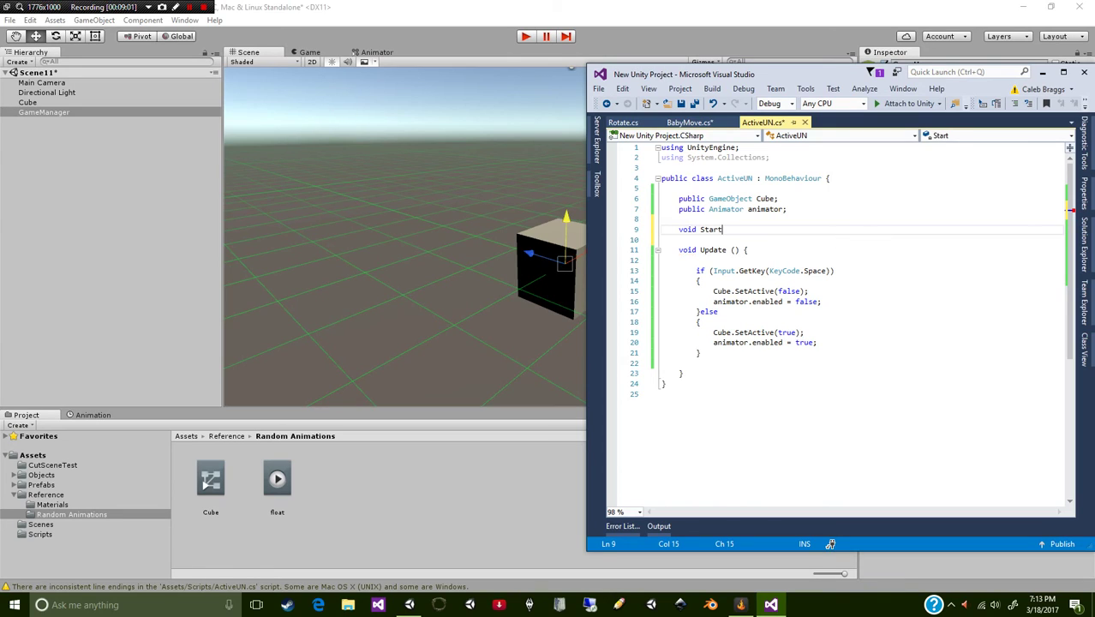
text(() {)
key(Return)
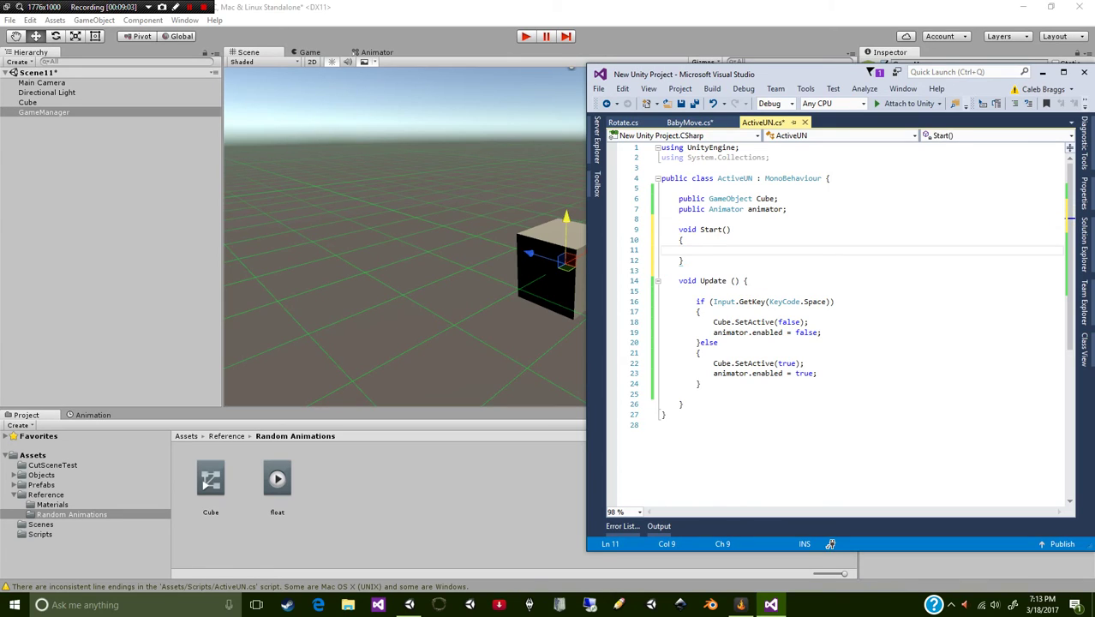
text(an)
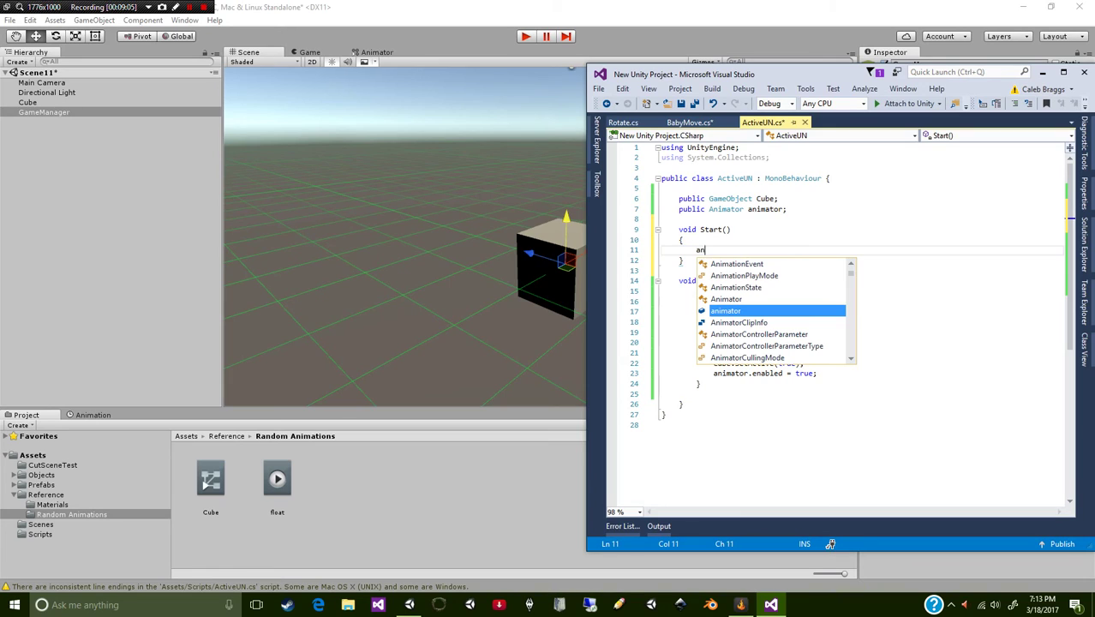
text(imator.)
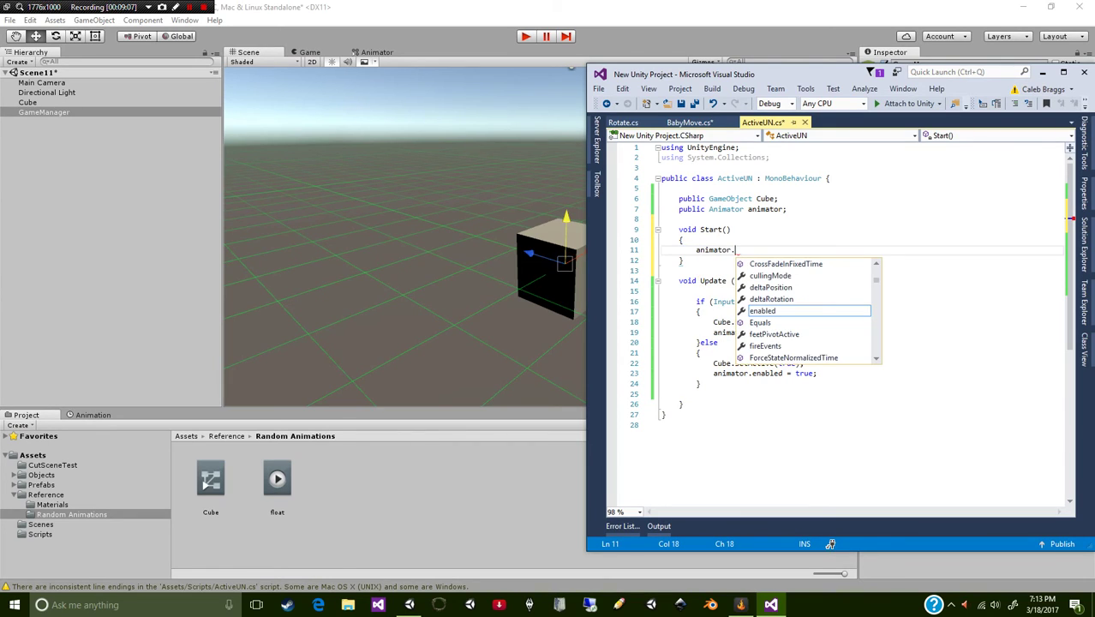
key(BackSpace)
text(=)
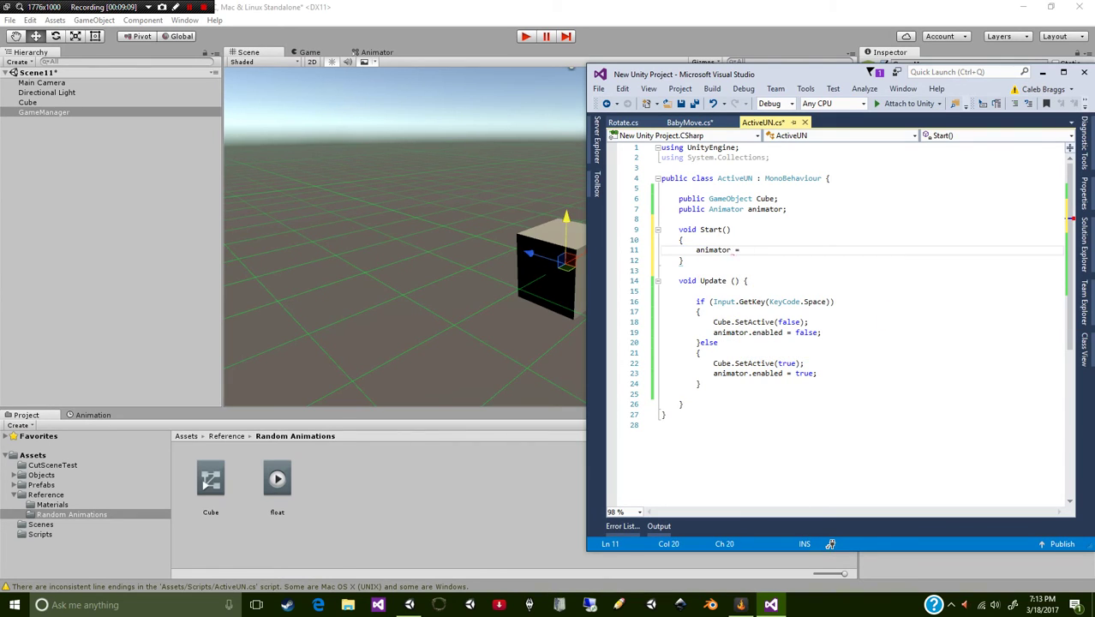
text(GetCp)
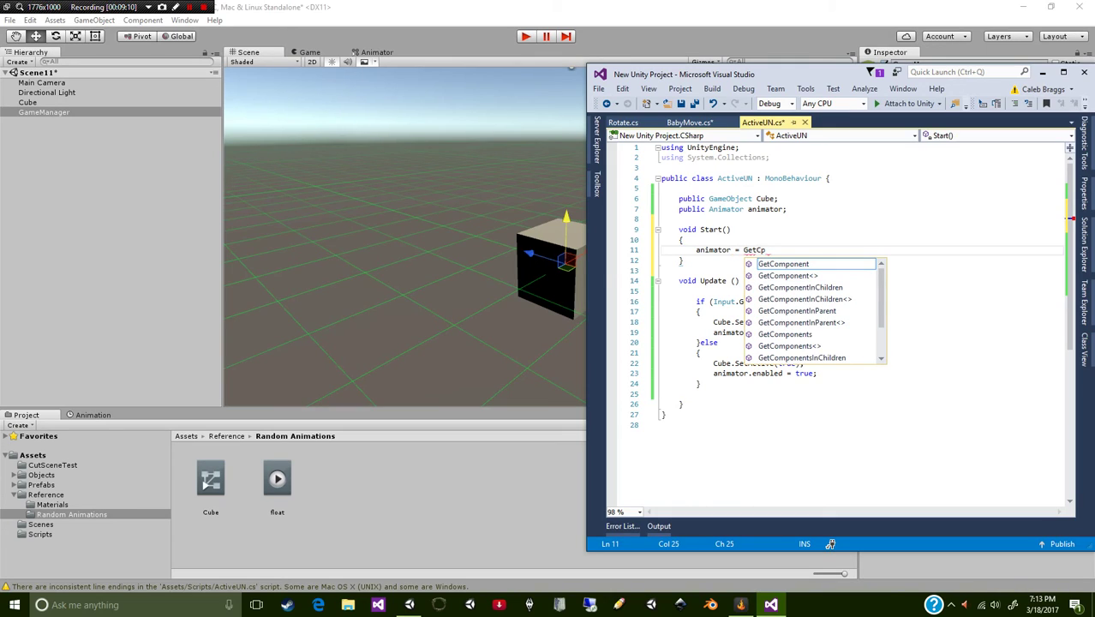
key(Tab)
text(<A)
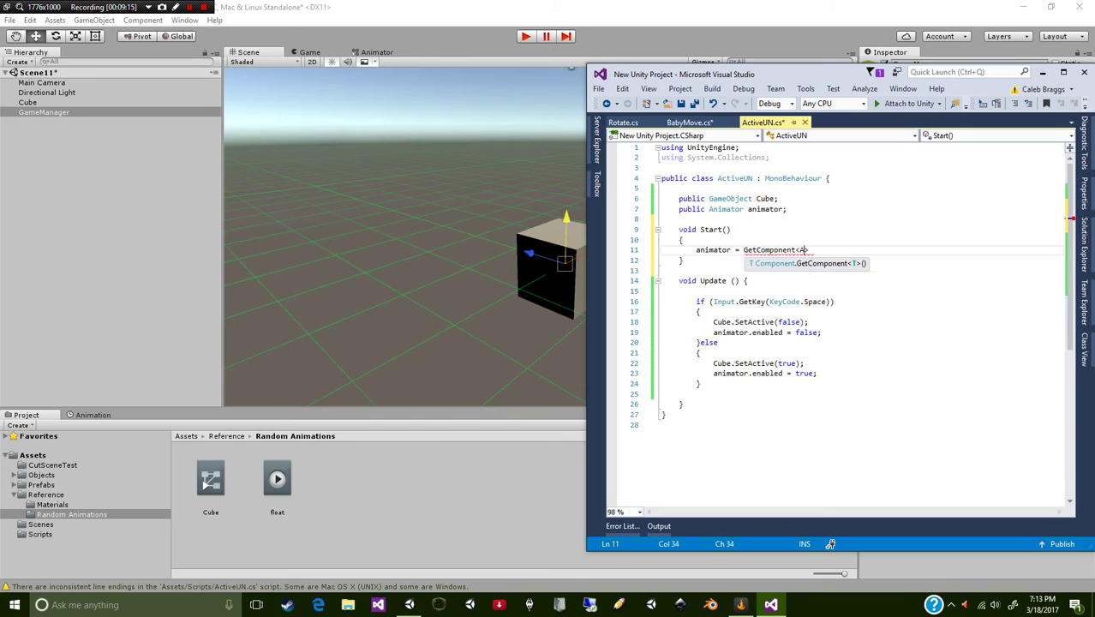
text(nim)
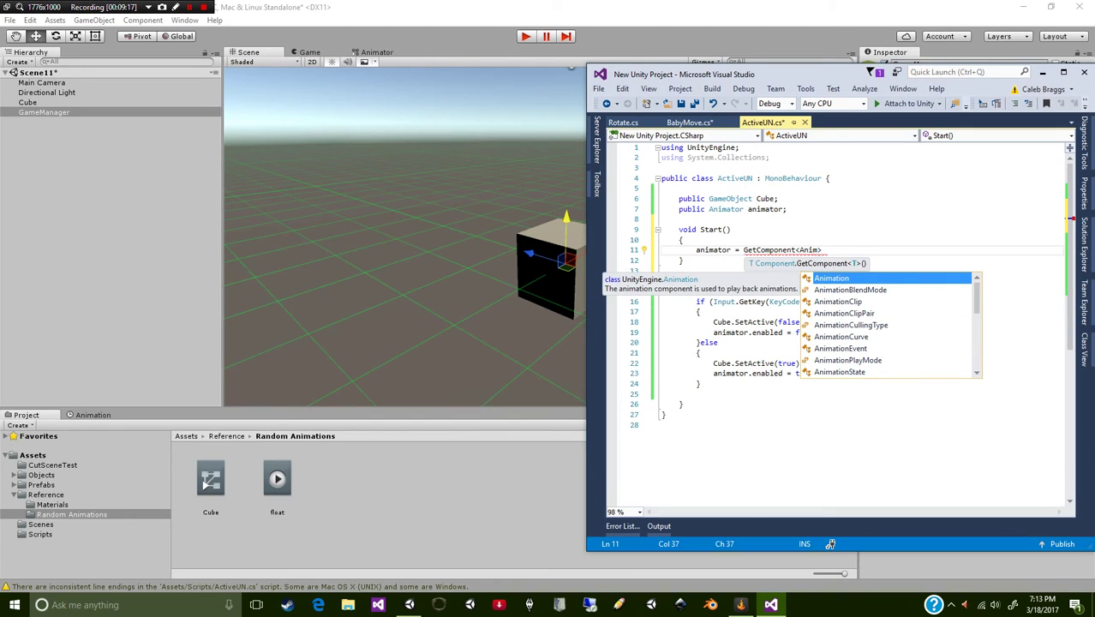
text(ator)
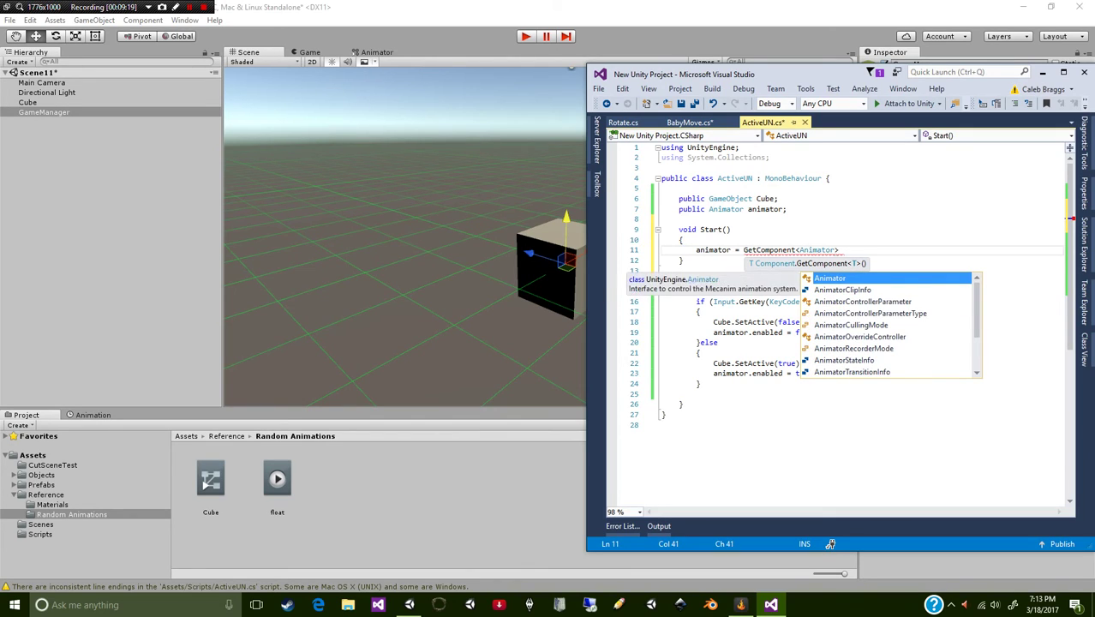
text(>();)
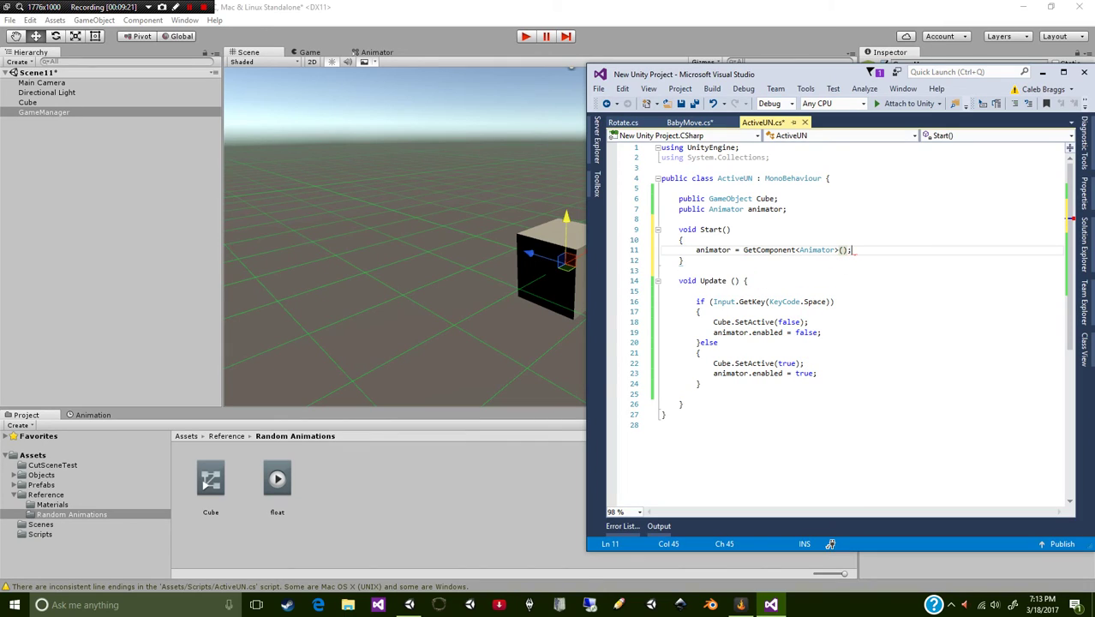
key(ctrl+s)
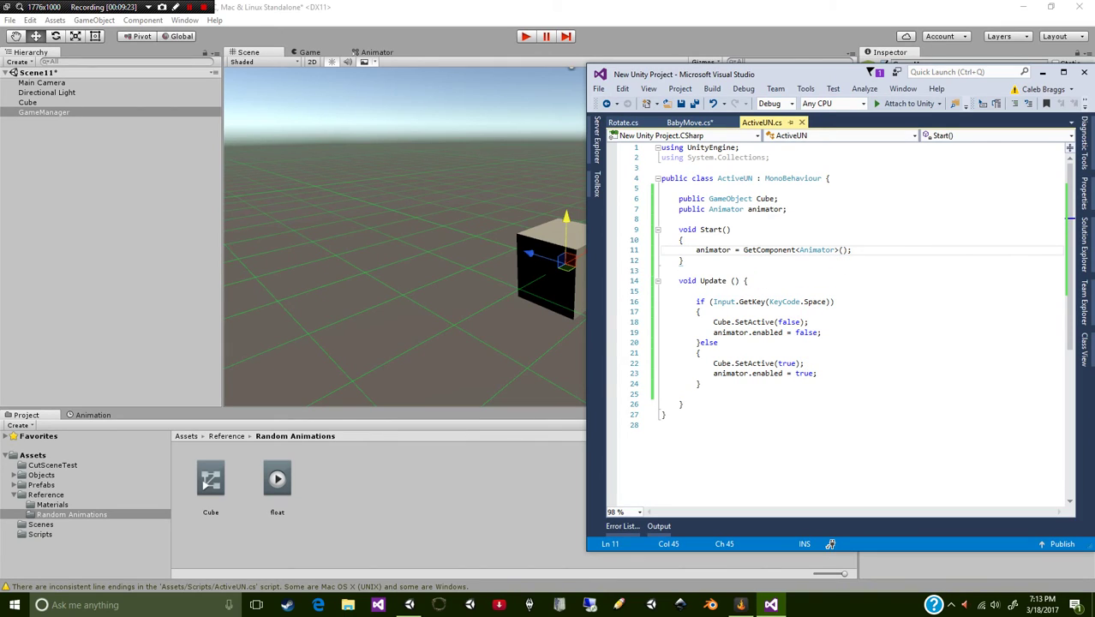
Step: Remove 'public' from the animator field and change the call to Cube.GetComponent<Animator>()
double_click(691, 210)
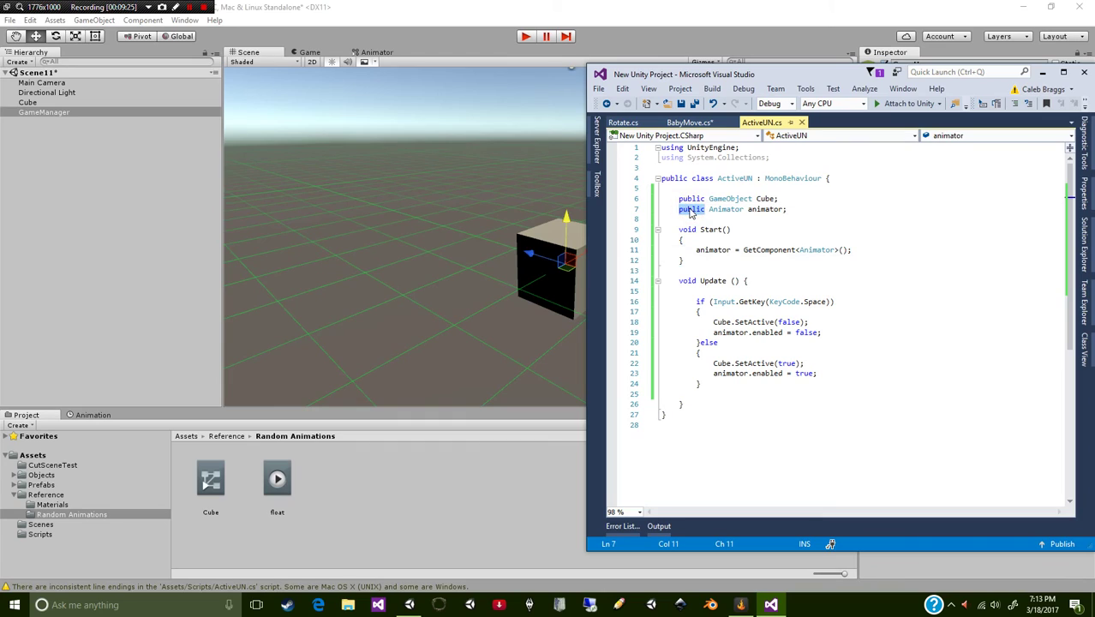
text(pri)
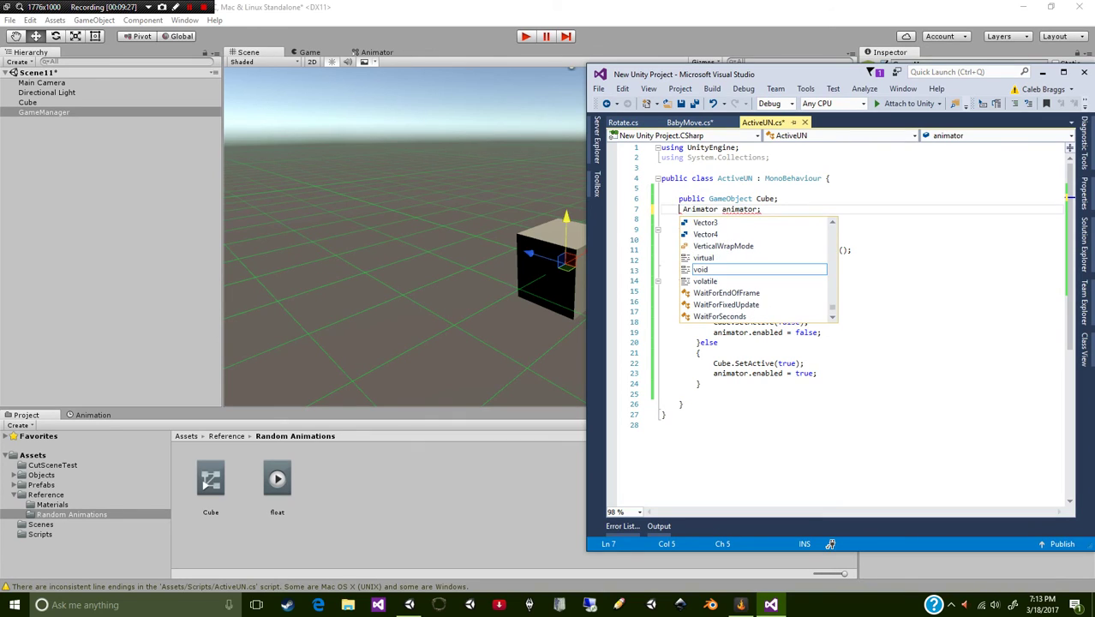
key(BackSpace)
key(BackSpace)
key(BackSpace)
key(Delete)
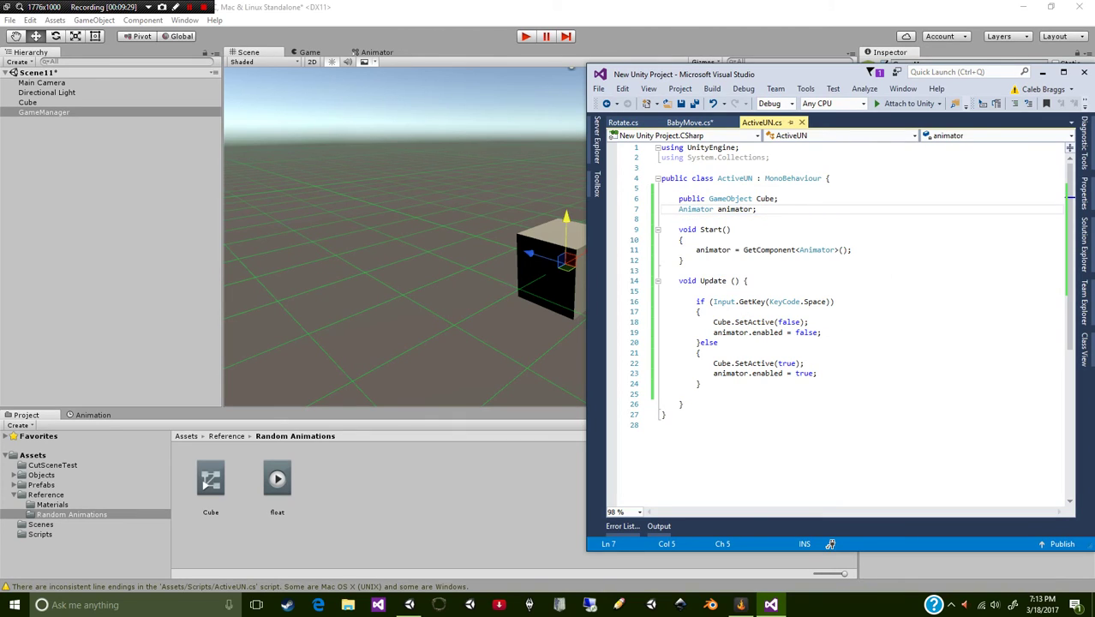
click(745, 250)
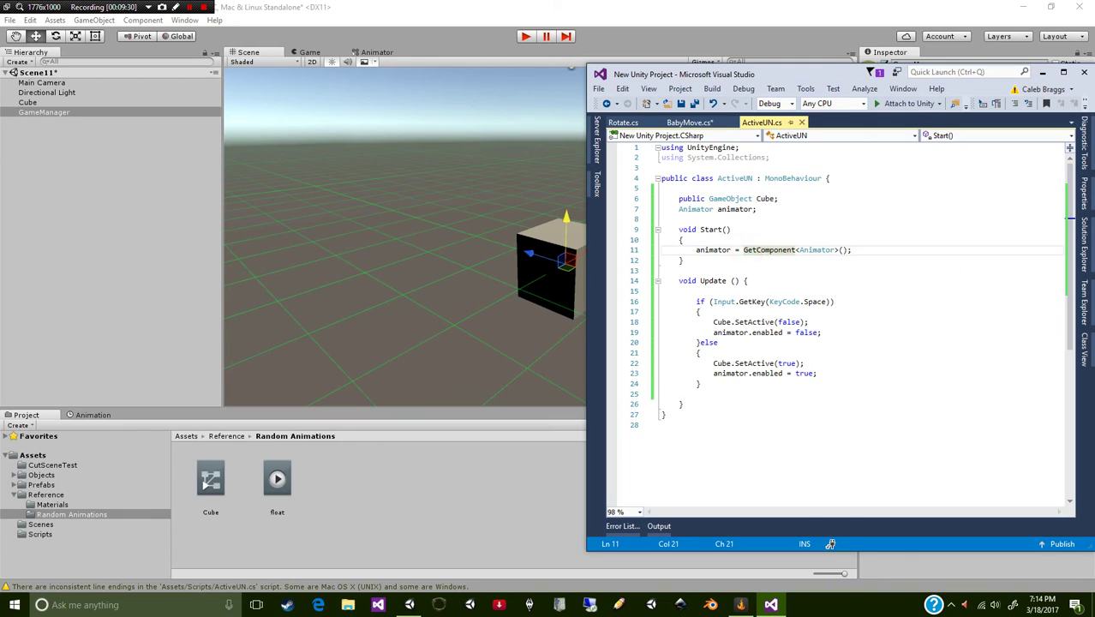
text(Cube)
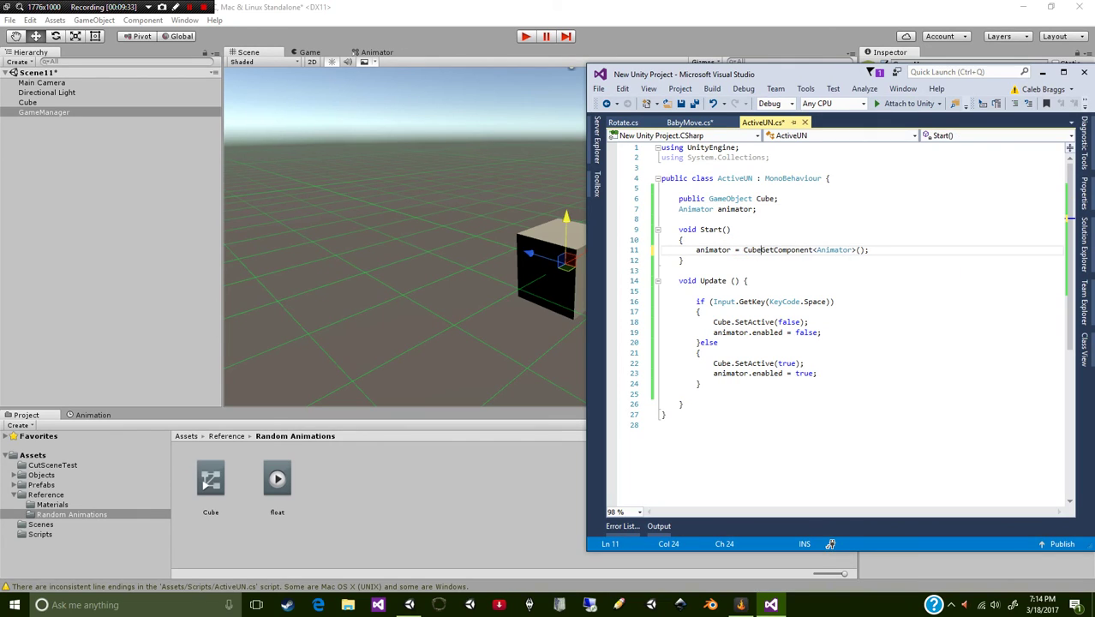
text(.)
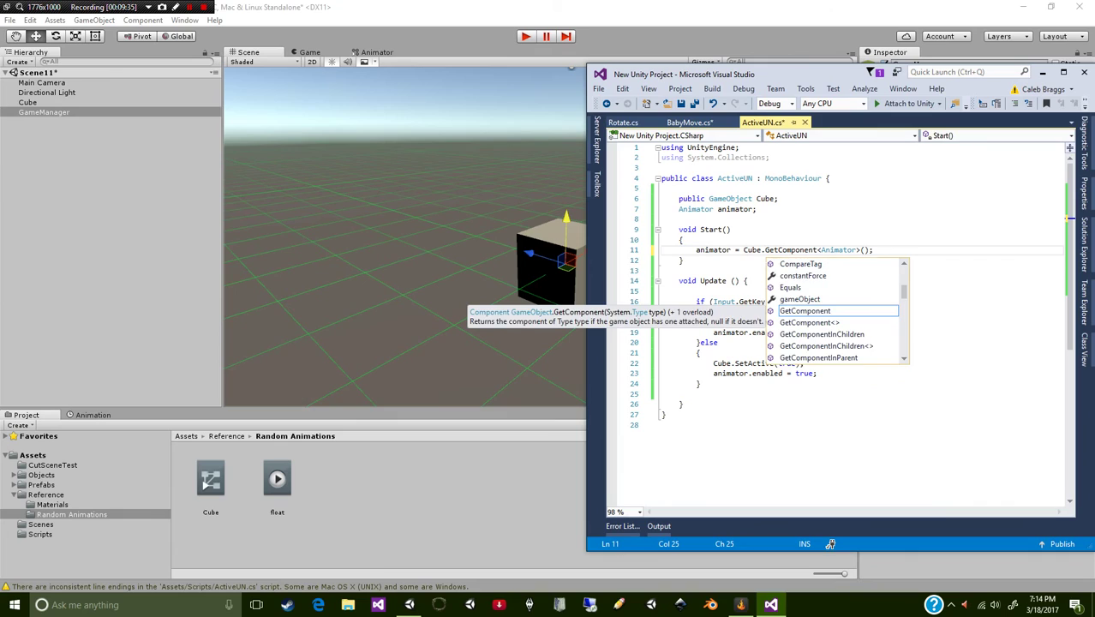
key(Escape)
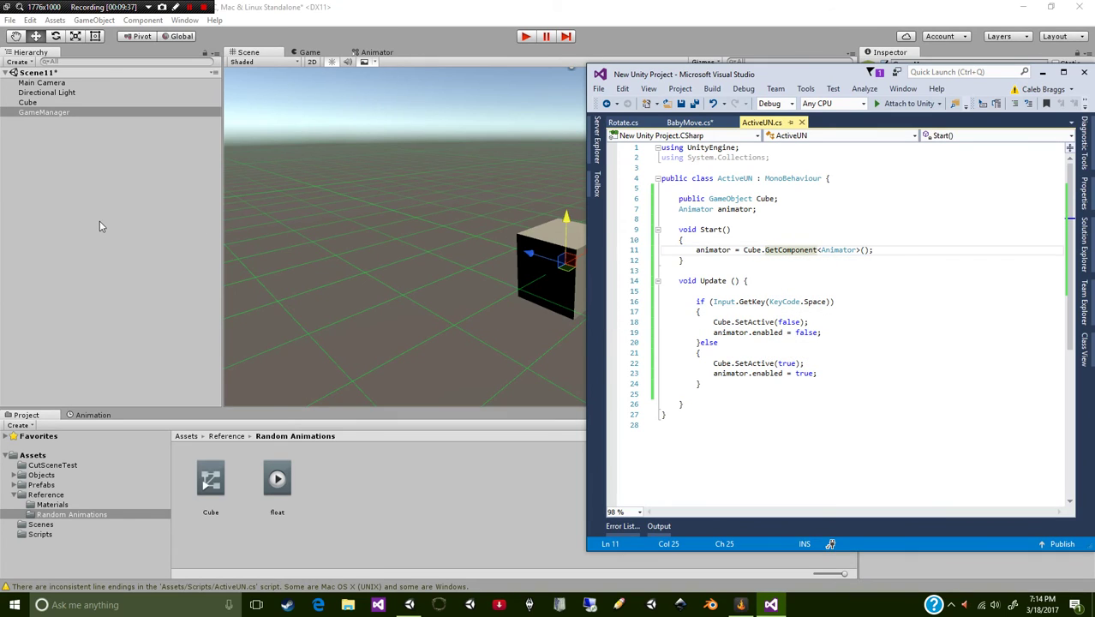
click(99, 220)
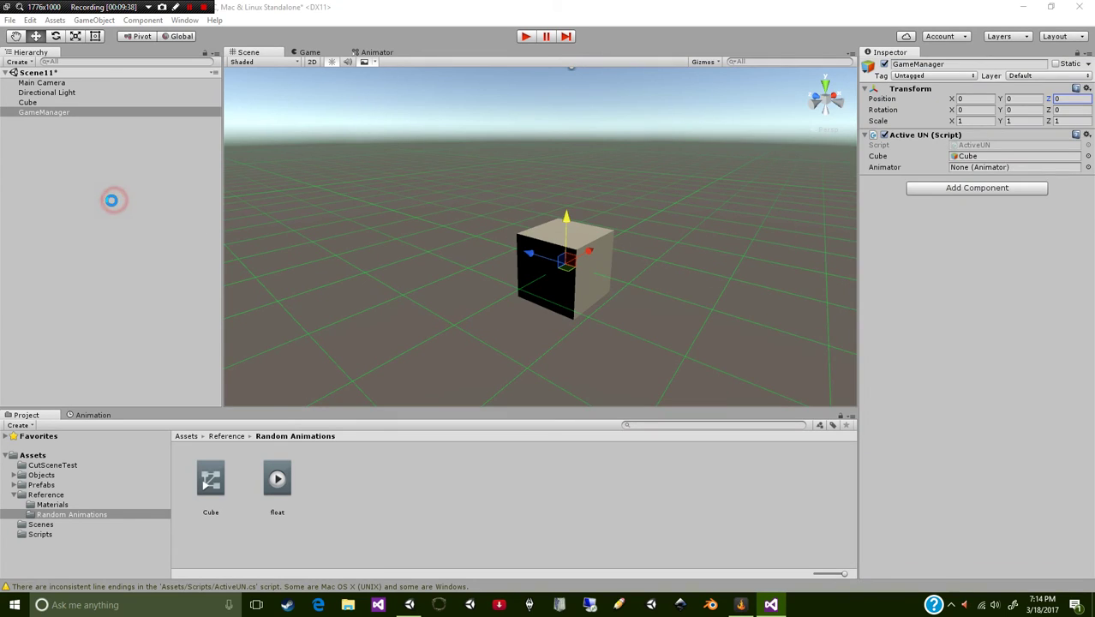
Step: Select GameManager, play-test the Cube toggle, then stop Play mode
click(47, 113)
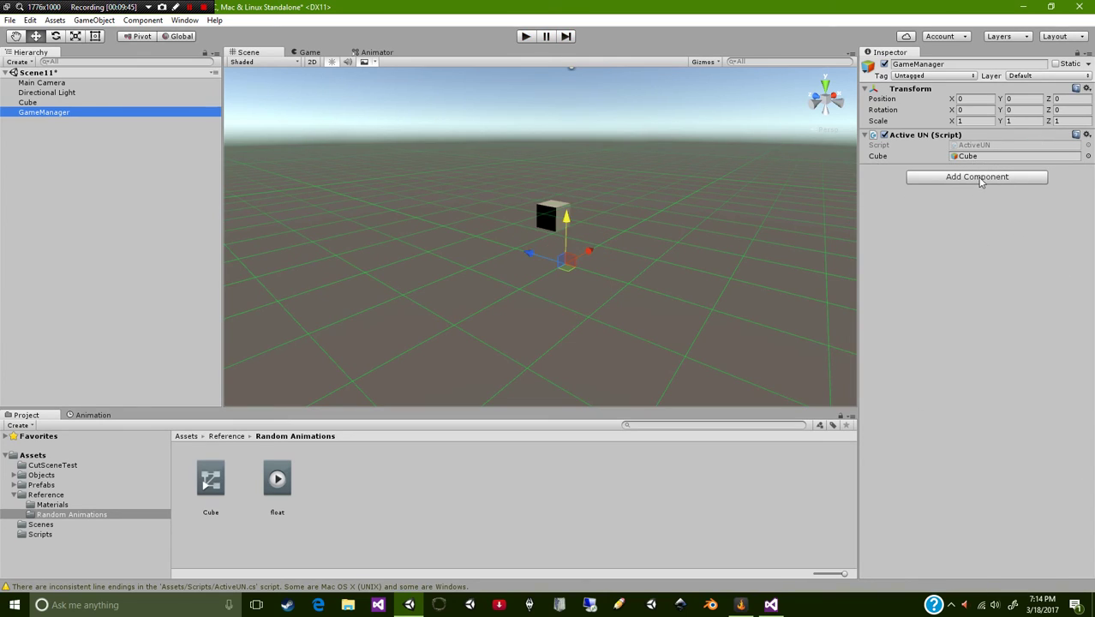
click(528, 37)
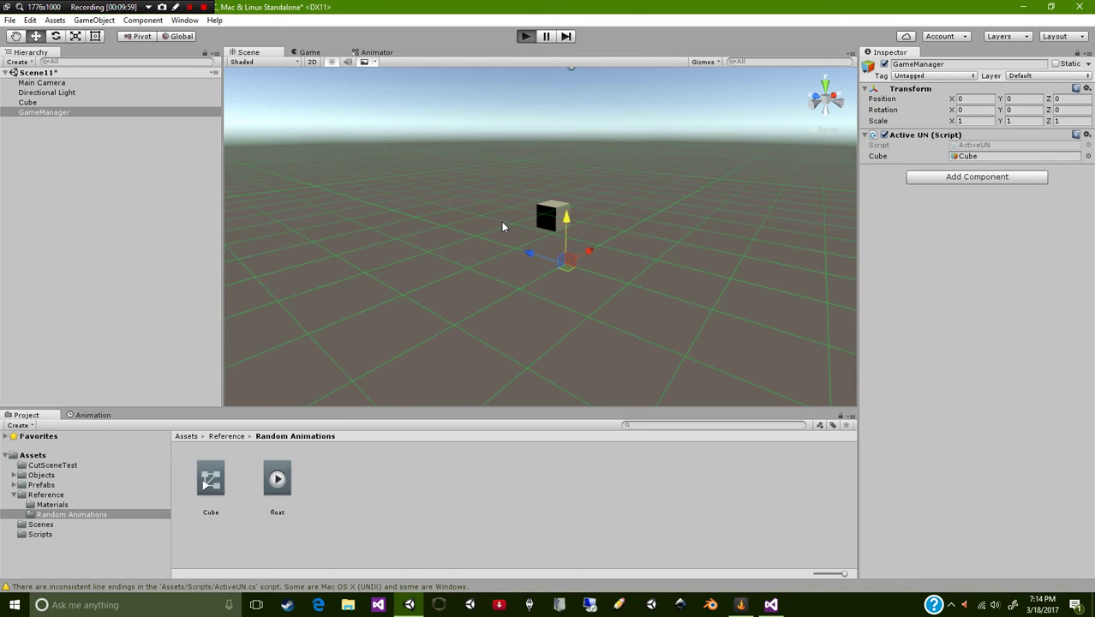
key(ctrl+p)
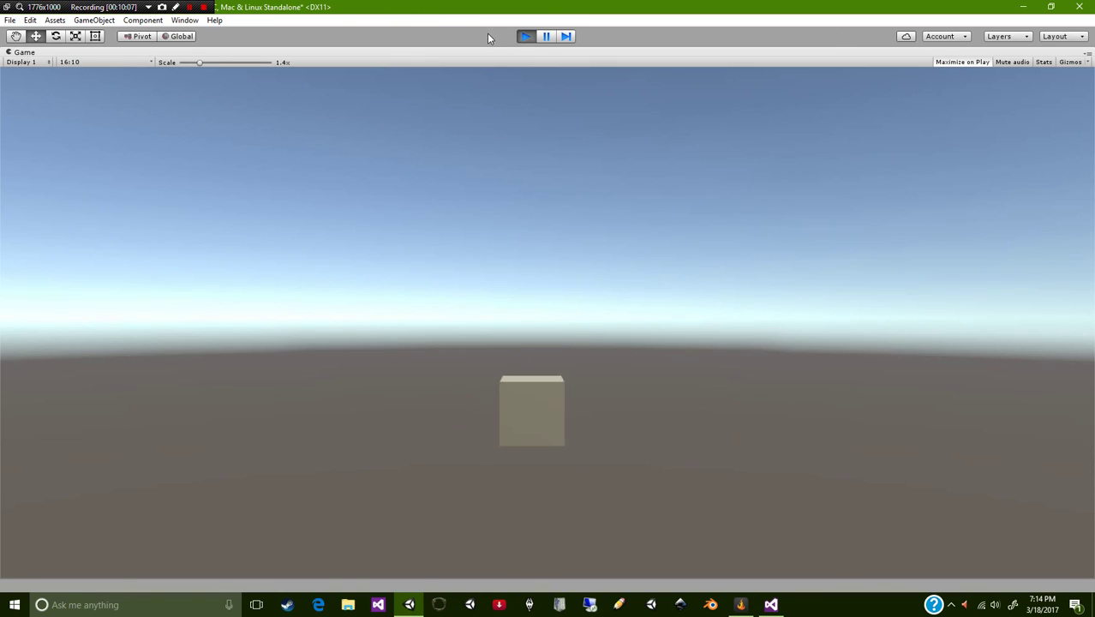
click(526, 36)
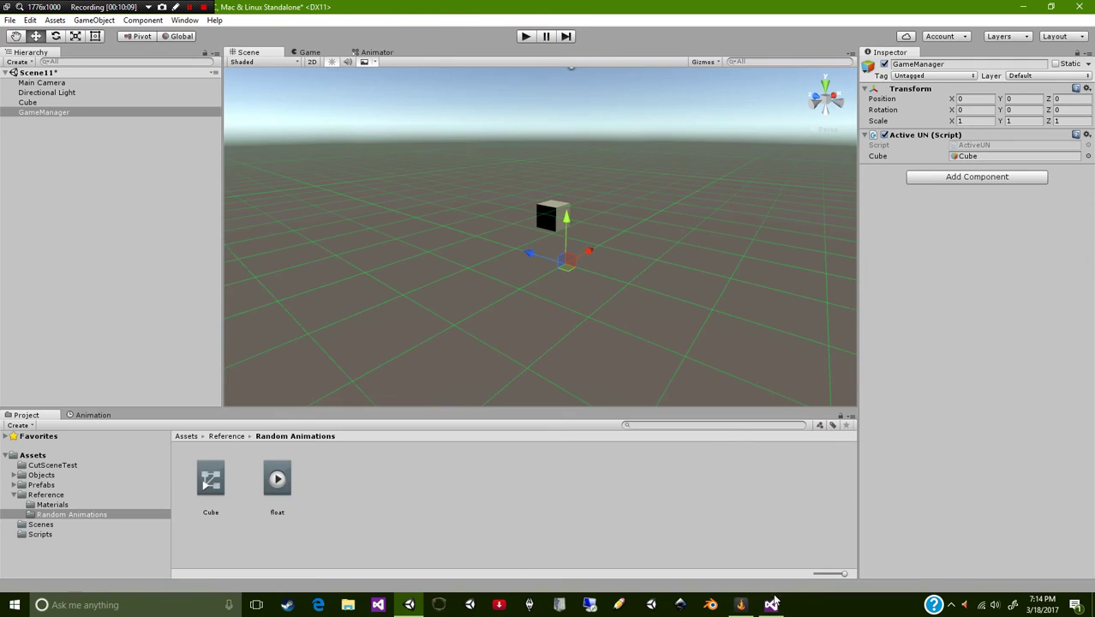
Step: Change Cube.SetActive(false) to SetActive(true) in the Space-key branch on line 18
click(772, 605)
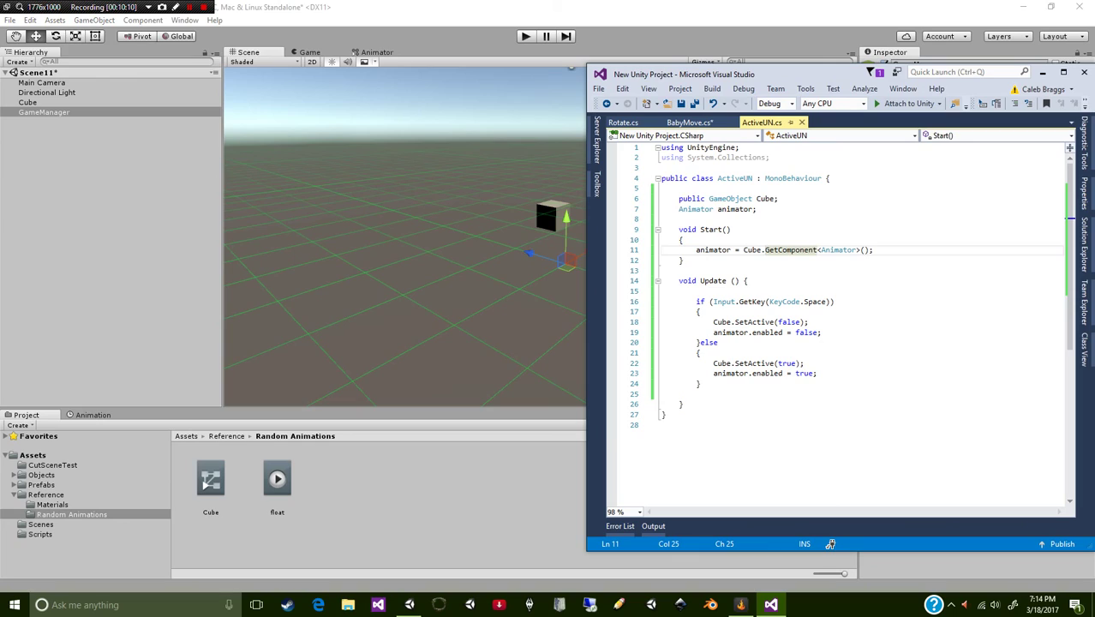
double_click(786, 364)
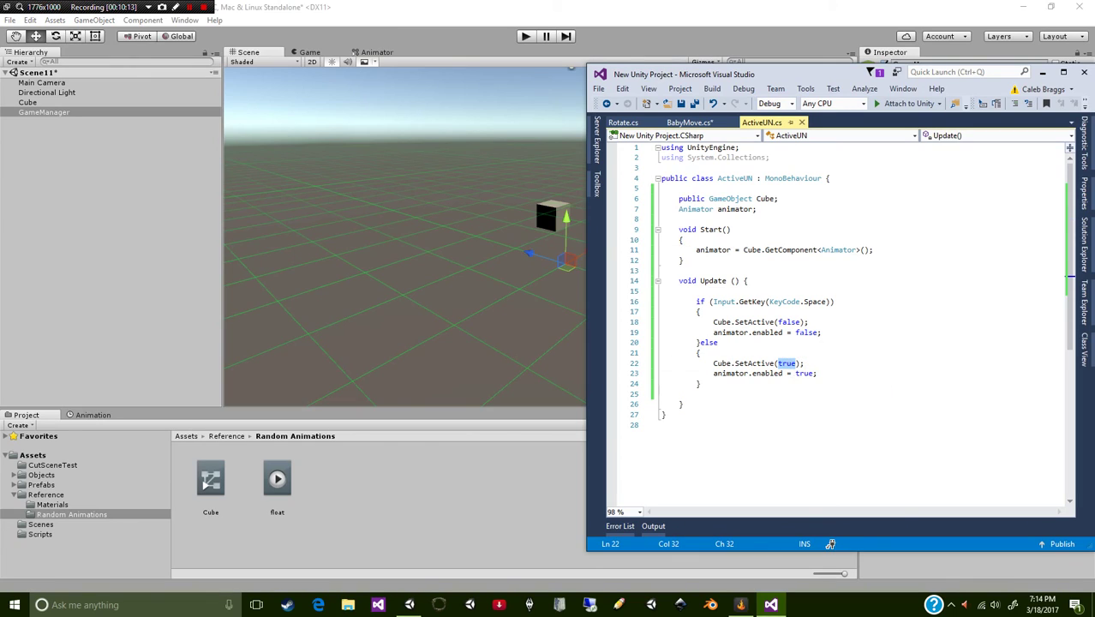
double_click(789, 322)
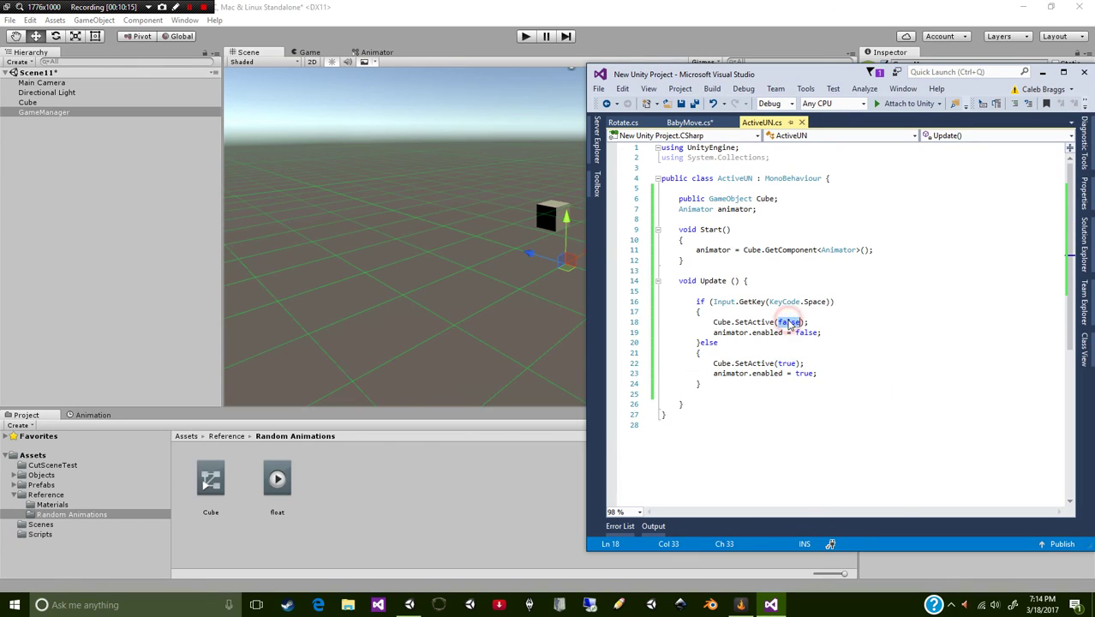
text(tr)
key(Tab)
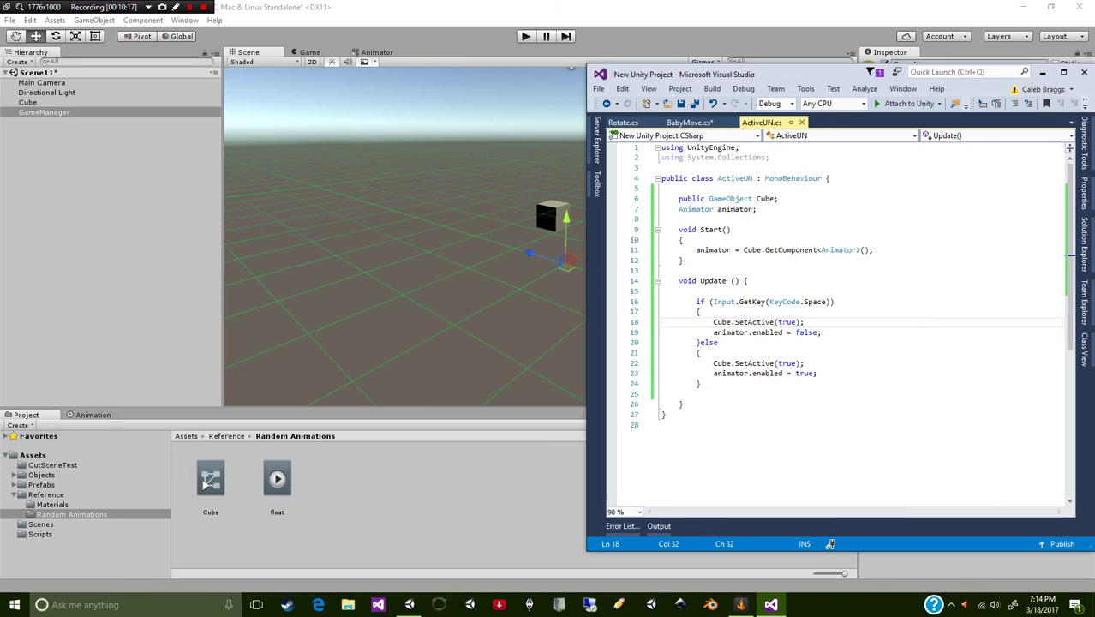
click(526, 36)
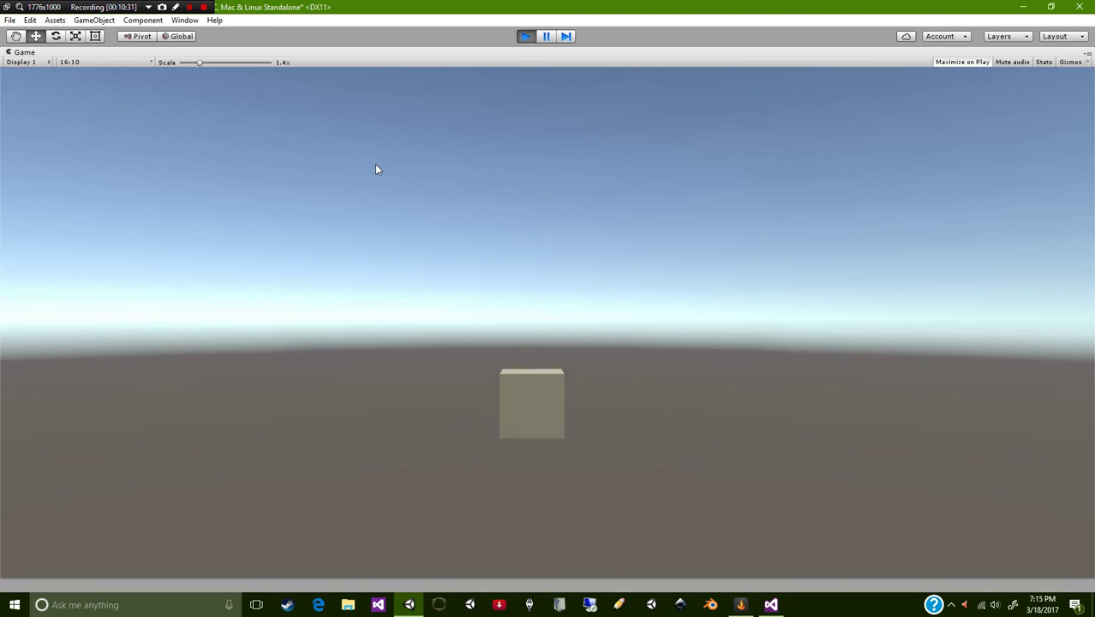
Step: End the Play-mode test after the Cube stayed visible throughout
click(529, 38)
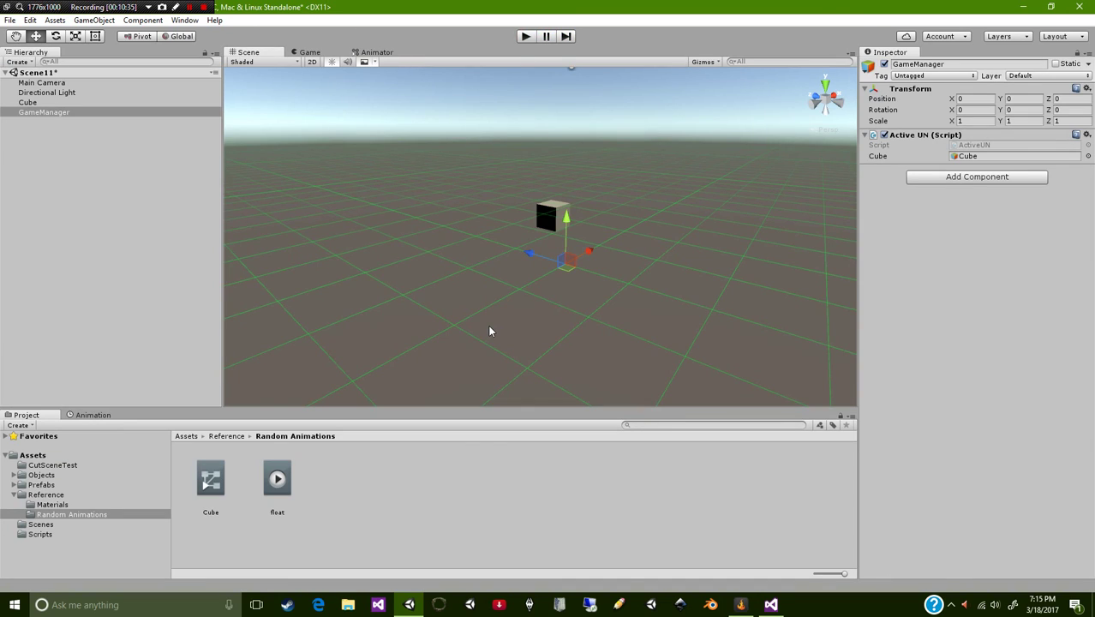